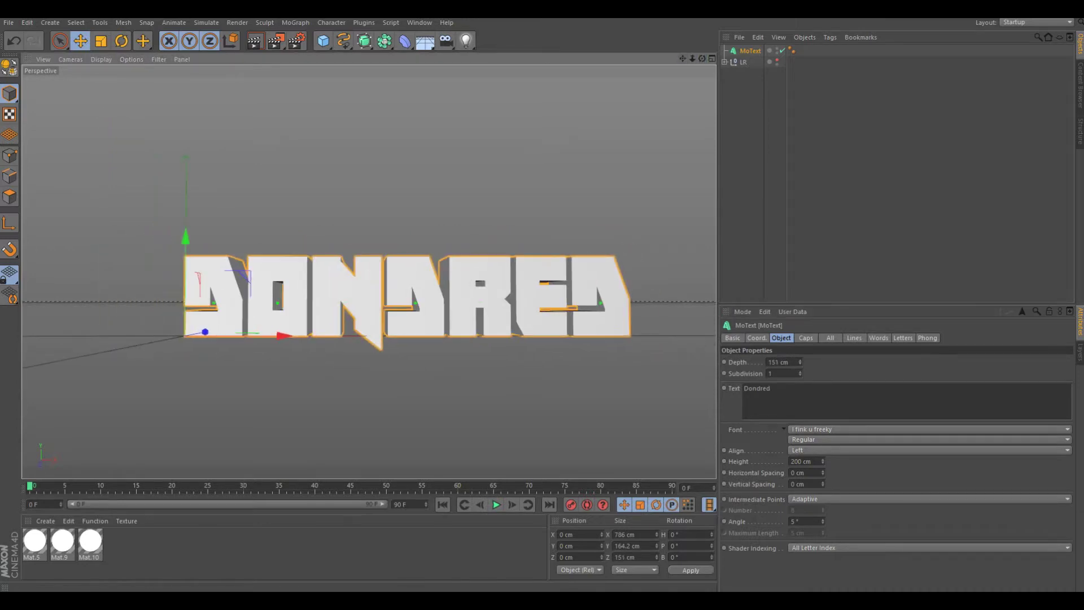
Step: Create a red material with RGB 208, 0, 0 and apply it to the 3D text
scroll(368, 294, up, 3)
double_click(226, 542)
double_click(34, 540)
click(303, 143)
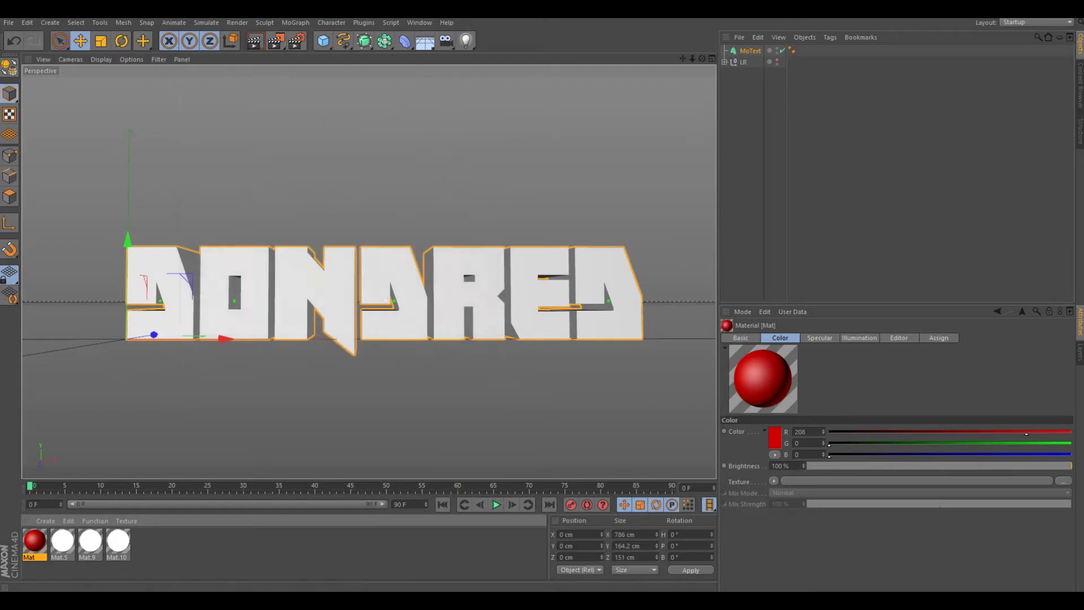
drag(62, 540, 338, 294)
Step: Create a second material in a very dark brownish red and apply it to the text
double_click(226, 542)
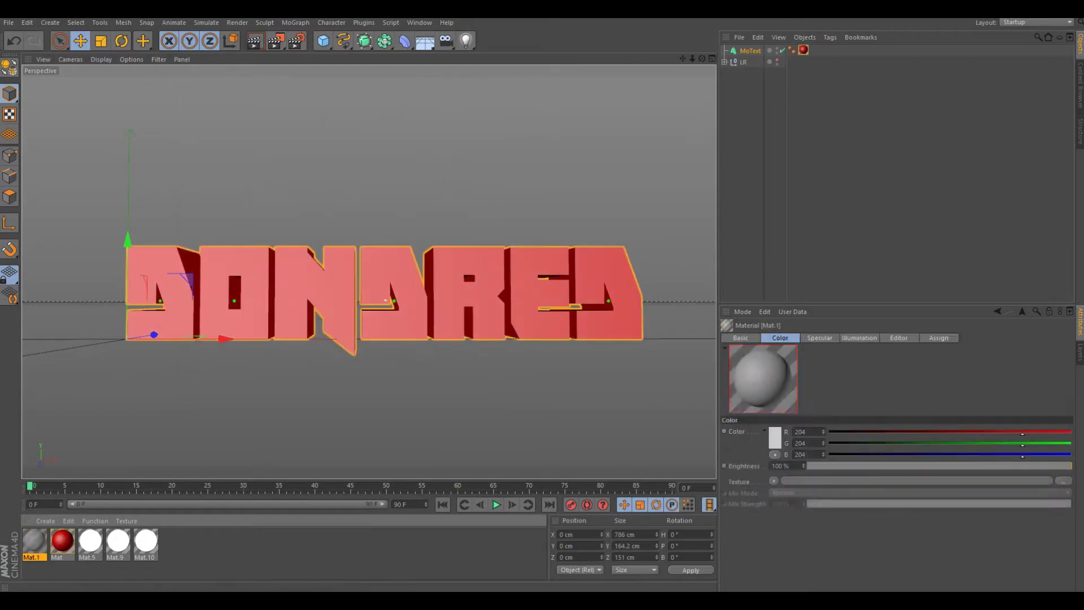
double_click(34, 541)
click(295, 122)
click(283, 181)
click(484, 79)
drag(34, 540, 338, 294)
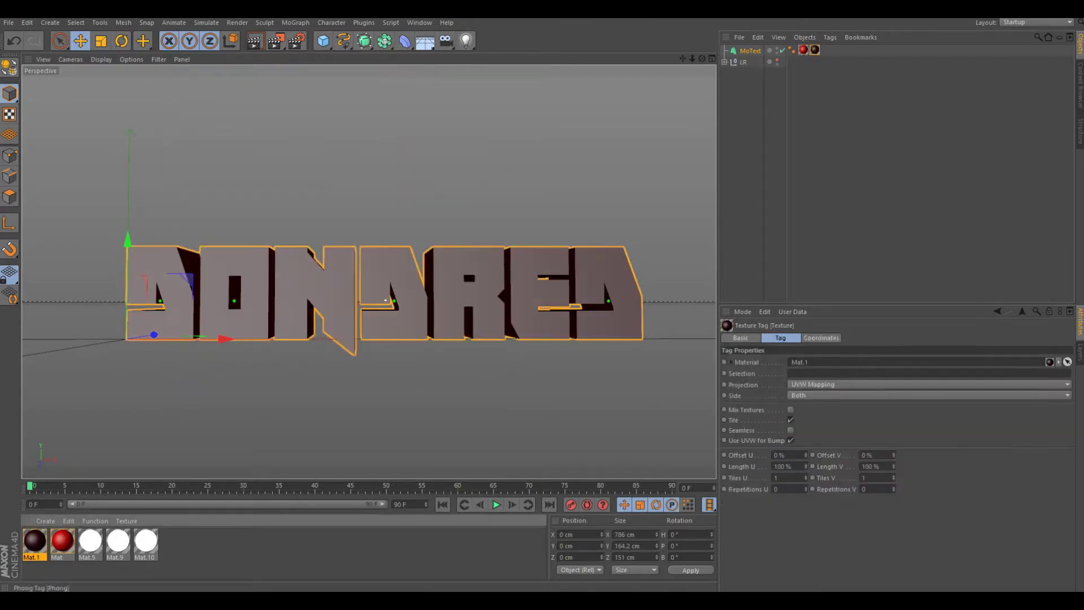
Step: Restrict the red texture on the text to selection C1 and render a preview of the view
text(C1)
key(ctrl+r)
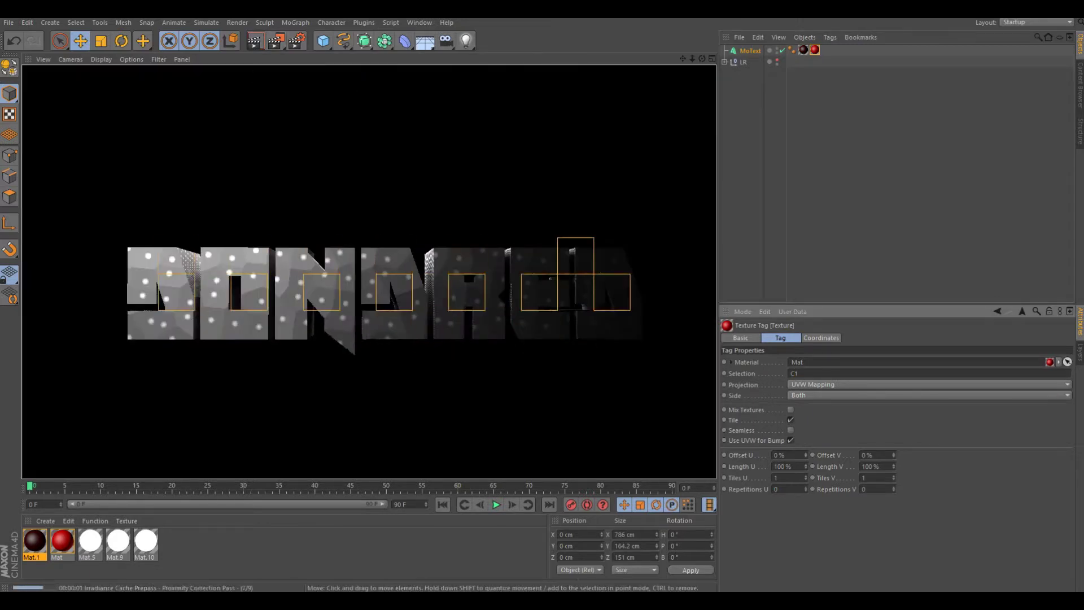
click(802, 49)
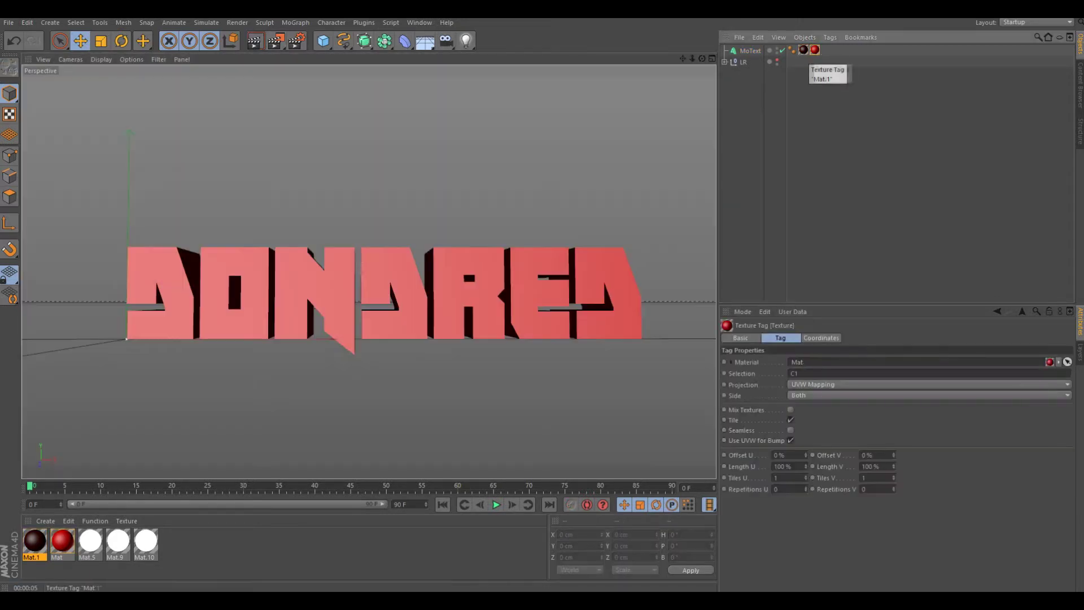
double_click(793, 373)
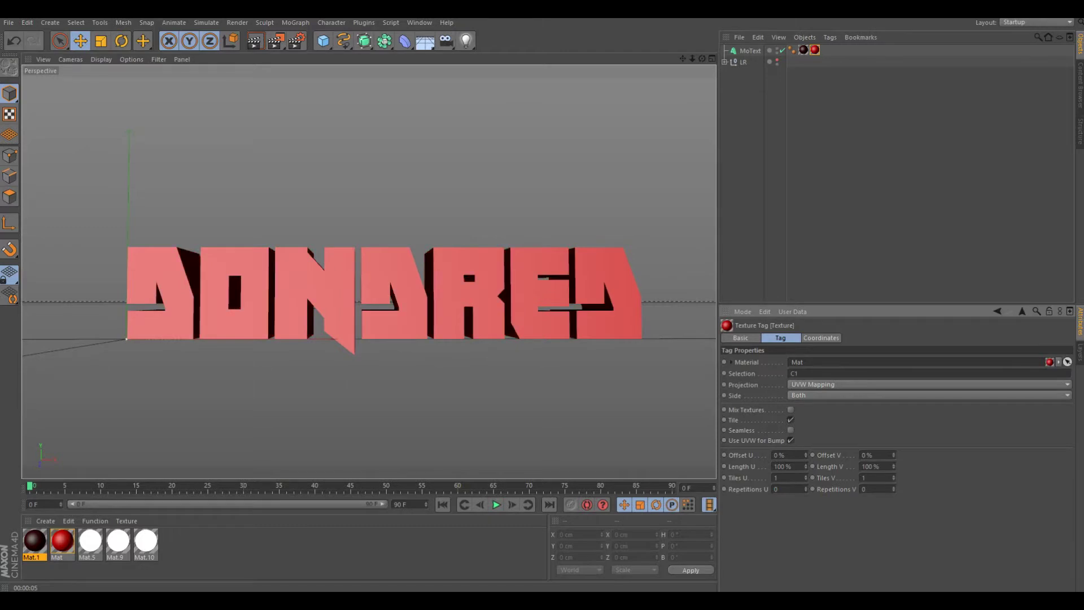
Step: Set both the start and end caps of the MoText object to Fillet Cap, leaving nothing selected
click(749, 50)
click(810, 395)
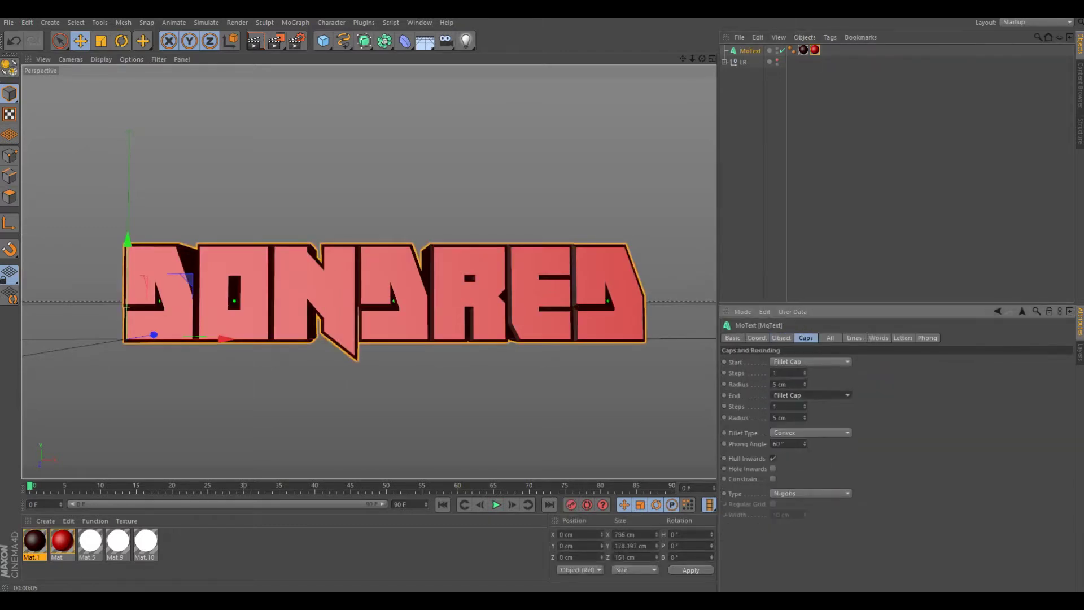
key(ctrl+shift+a)
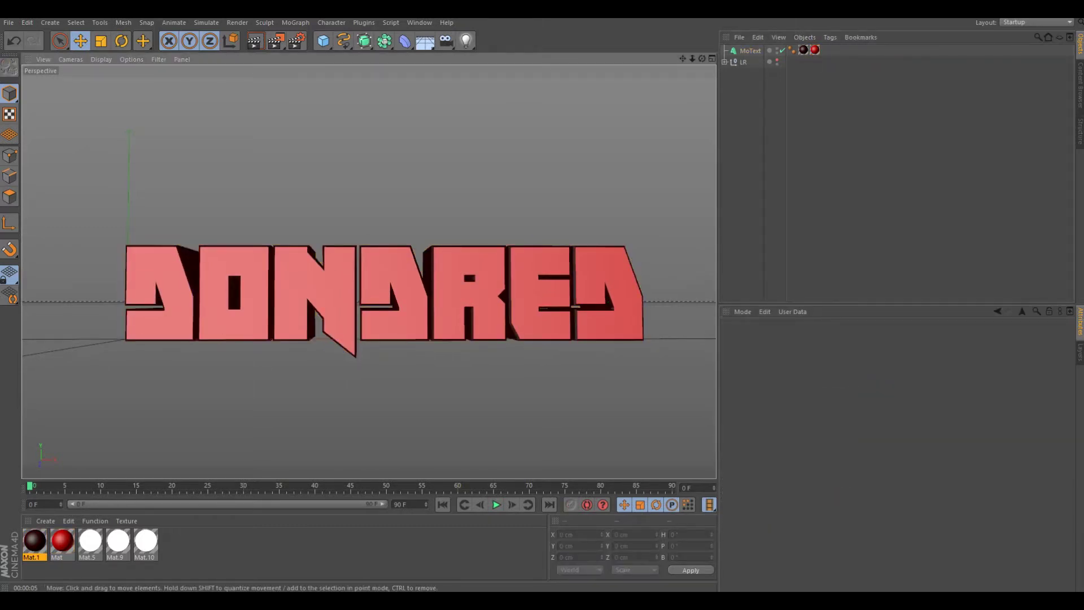
Step: Recolour the red front-face material to bright teal with RGB 0, 213, 184
double_click(62, 540)
click(254, 127)
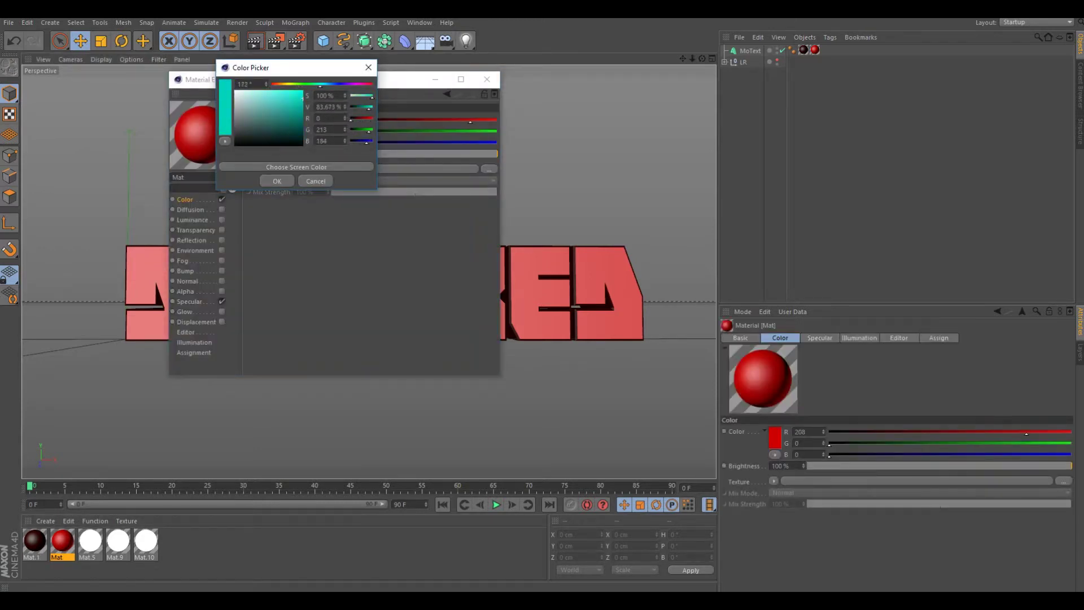
click(277, 180)
Step: Try green shades on the dark side material, ending with RGB 1, 140, 89
click(35, 540)
click(299, 125)
click(279, 179)
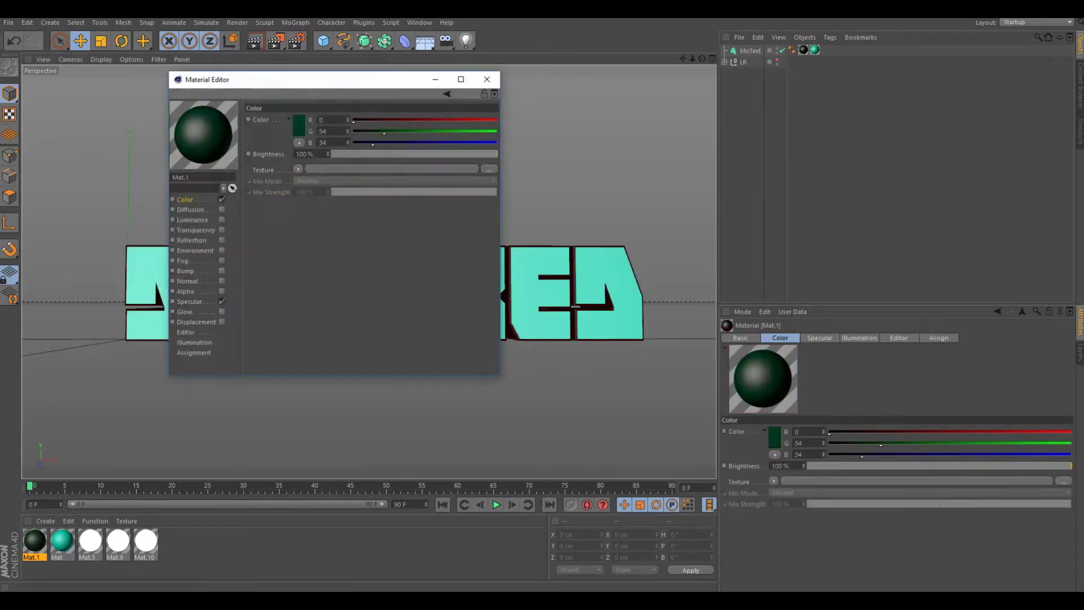
click(34, 540)
double_click(34, 540)
click(299, 125)
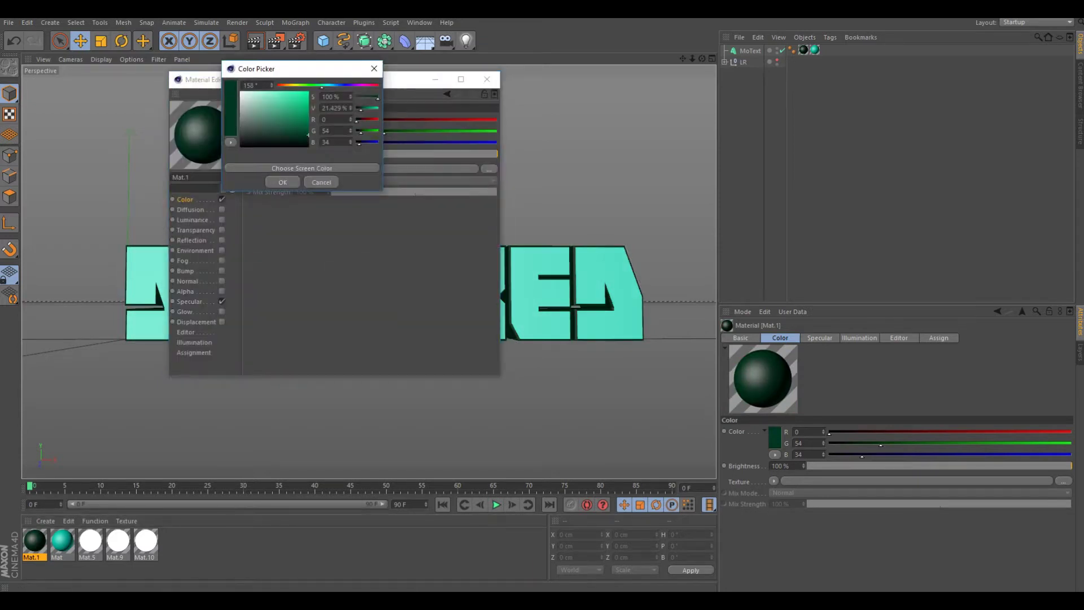
click(282, 182)
Step: Try a dark teal with RGB 8, 88, 80 on the side material
click(35, 540)
double_click(34, 540)
click(299, 126)
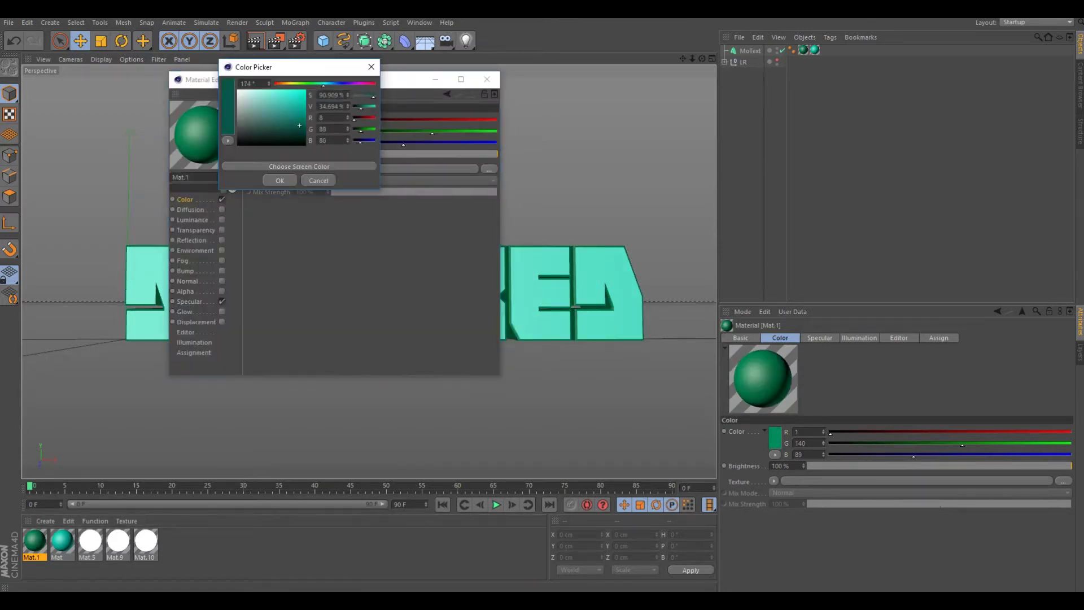
key(Return)
Step: Set the side material's colour to teal with RGB 5, 137, 124 and close its editor
double_click(34, 540)
click(299, 126)
click(282, 181)
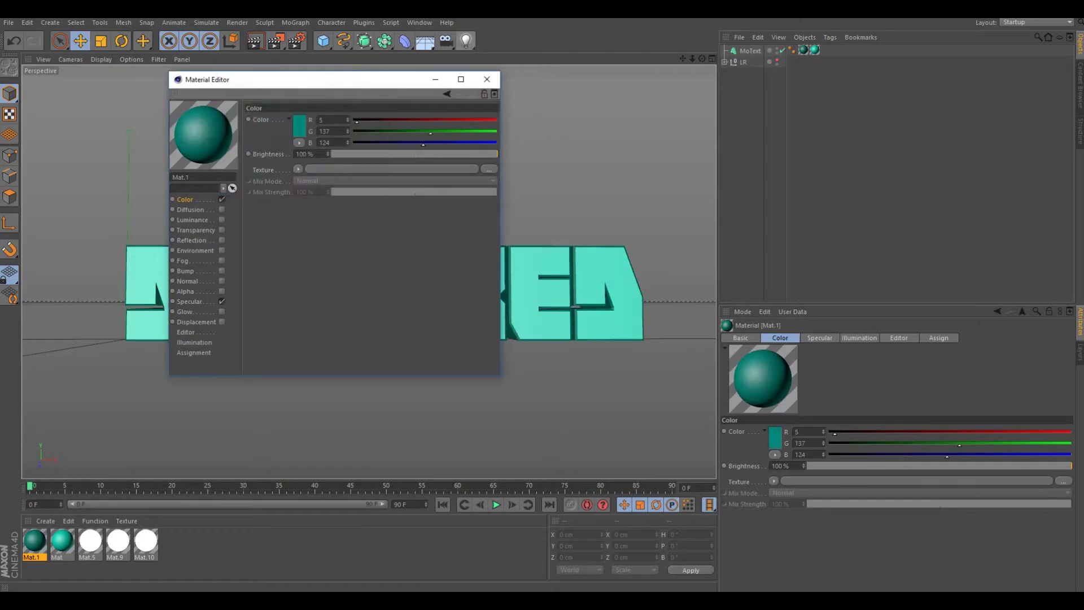
click(489, 77)
Step: Enable Reflection on the bright teal front-face material
double_click(62, 541)
click(222, 240)
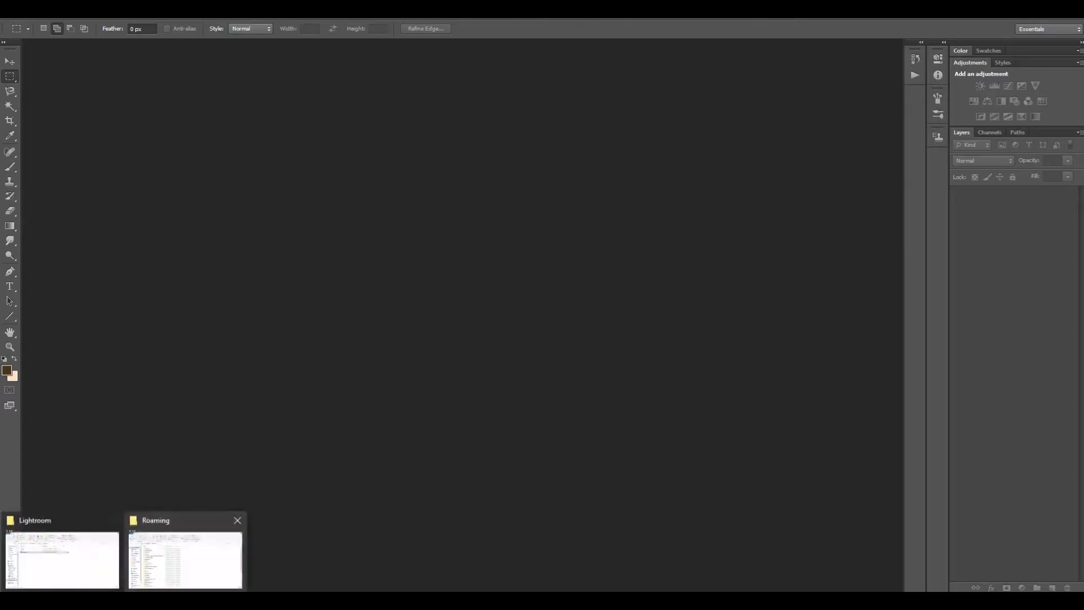
Step: Switch to the File Explorer window and open the resourcepacks folder inside .minecraft
click(185, 556)
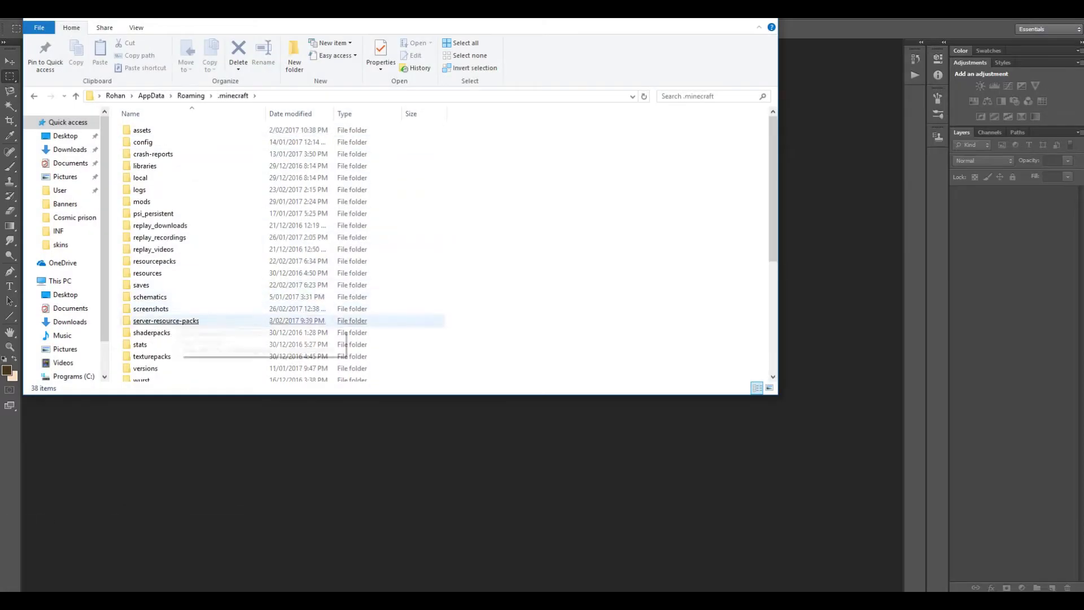
double_click(150, 357)
click(160, 154)
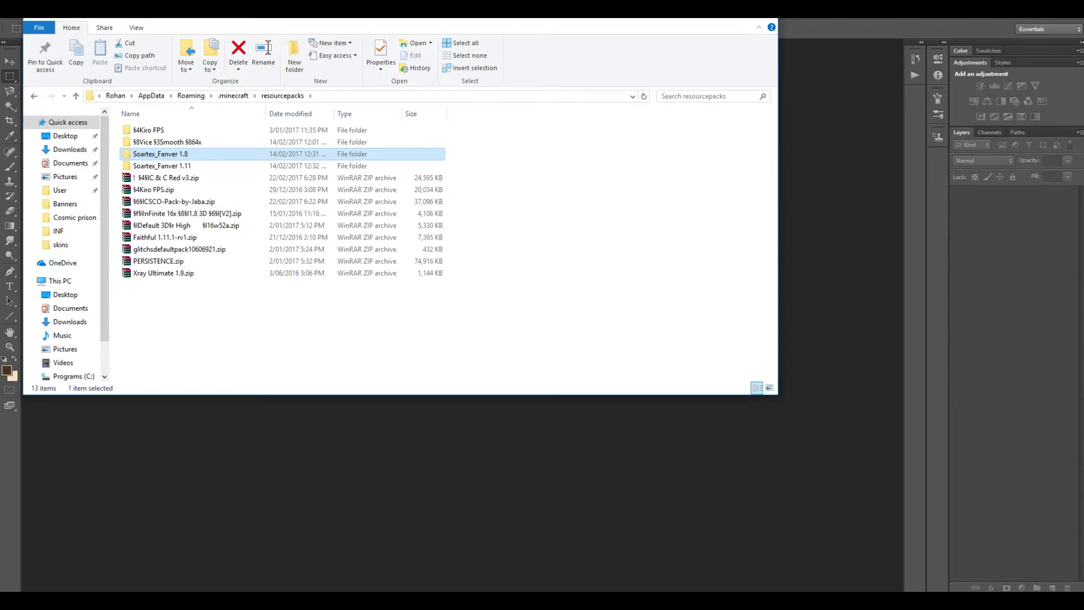
Step: Check the contents of the zipped resource packs, starting with the C & C Red v3 archive
double_click(163, 177)
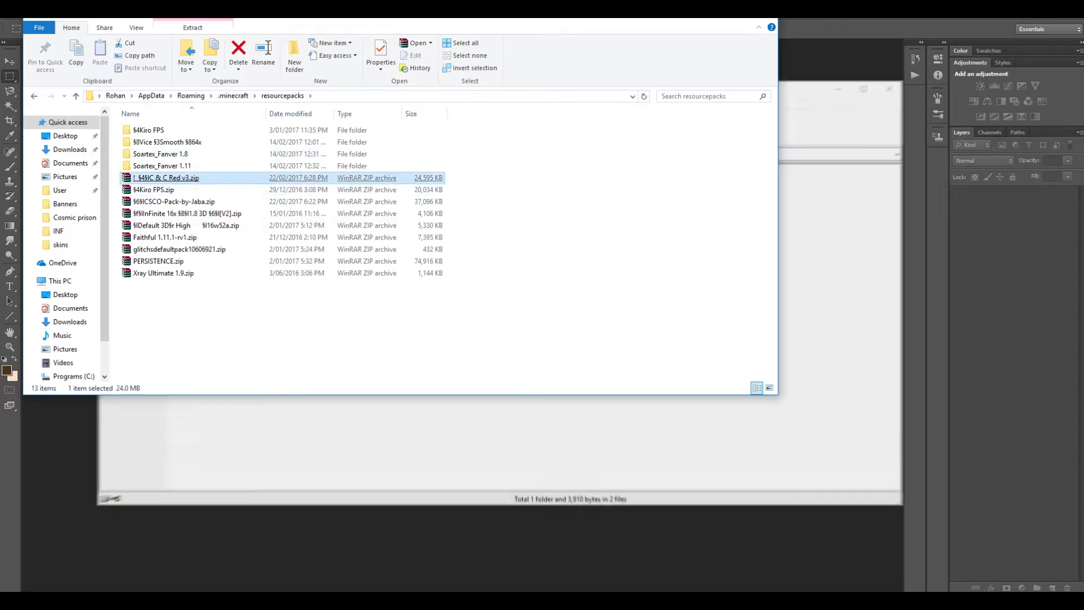
key(Escape)
double_click(125, 214)
key(Escape)
click(209, 269)
double_click(209, 270)
key(Escape)
double_click(125, 214)
key(Escape)
key(Escape)
Step: Open the InFinite 16x 1.8 3D [V2] archive and examine the files in assets\minecraft\textures\blocks
double_click(169, 213)
key(Escape)
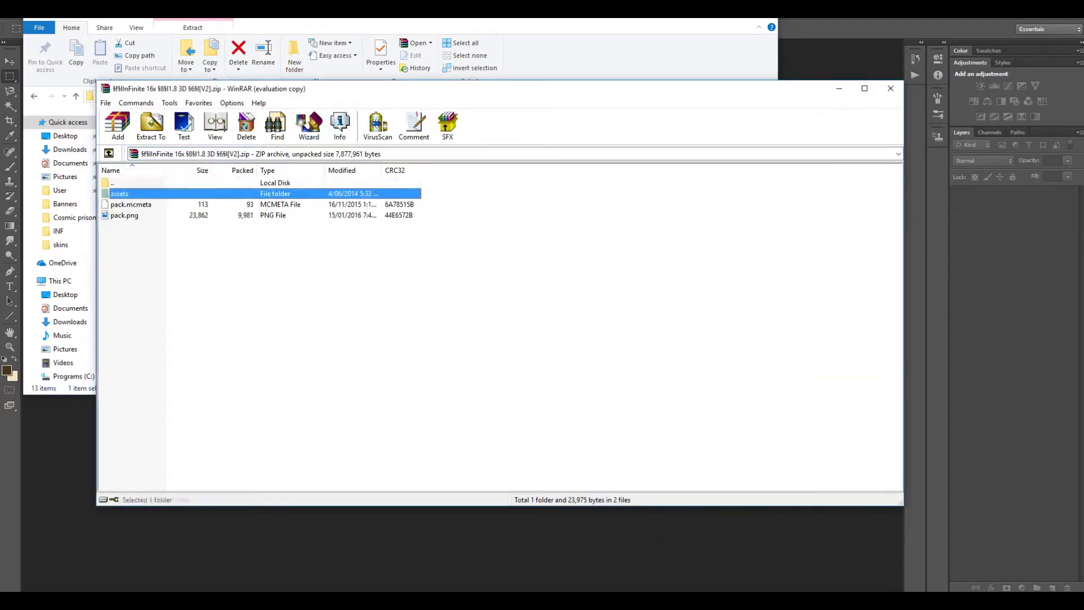
key(Down)
key(Return)
key(Down)
key(Return)
key(Down)
key(Down)
key(Down)
key(Down)
key(Down)
key(Return)
key(Down)
key(Return)
key(Return)
key(Return)
scroll(497, 333, down, 12)
scroll(497, 333, down, 20)
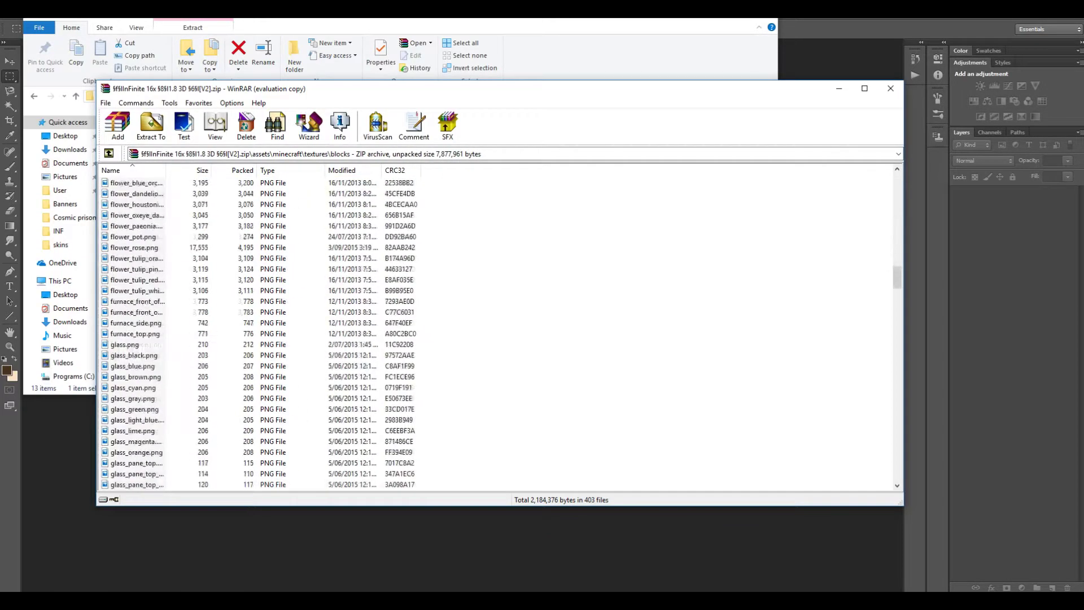
scroll(497, 333, down, 15)
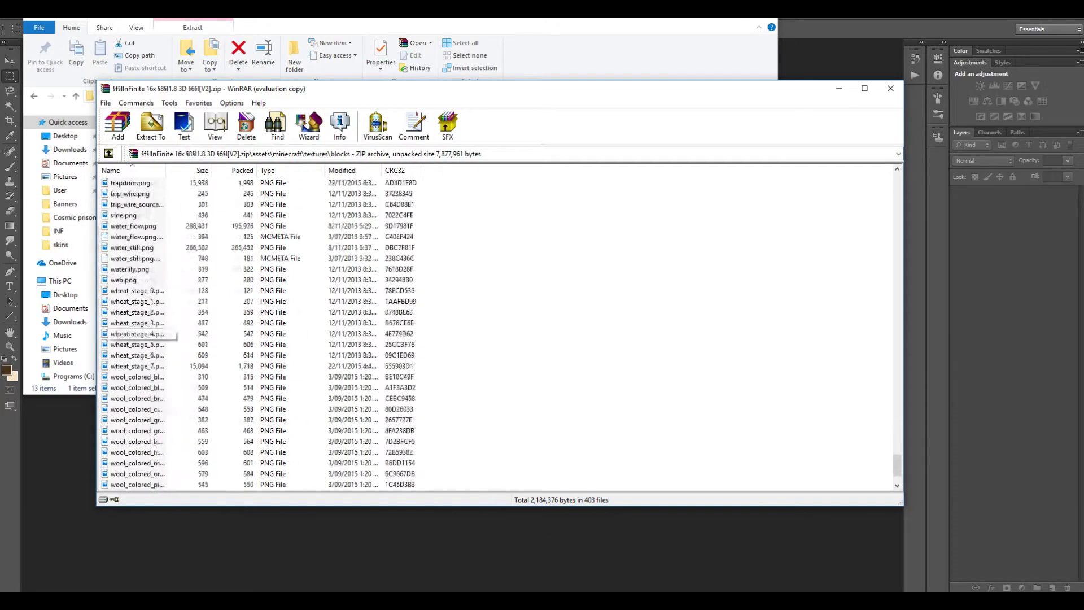
Step: Close the archive window and extract the InFinite 16x 1.8 3D [V2] zip into its own folder
key(alt+F4)
key(shift+F10)
key(Down)
key(Down)
key(Down)
key(Down)
key(Down)
key(Return)
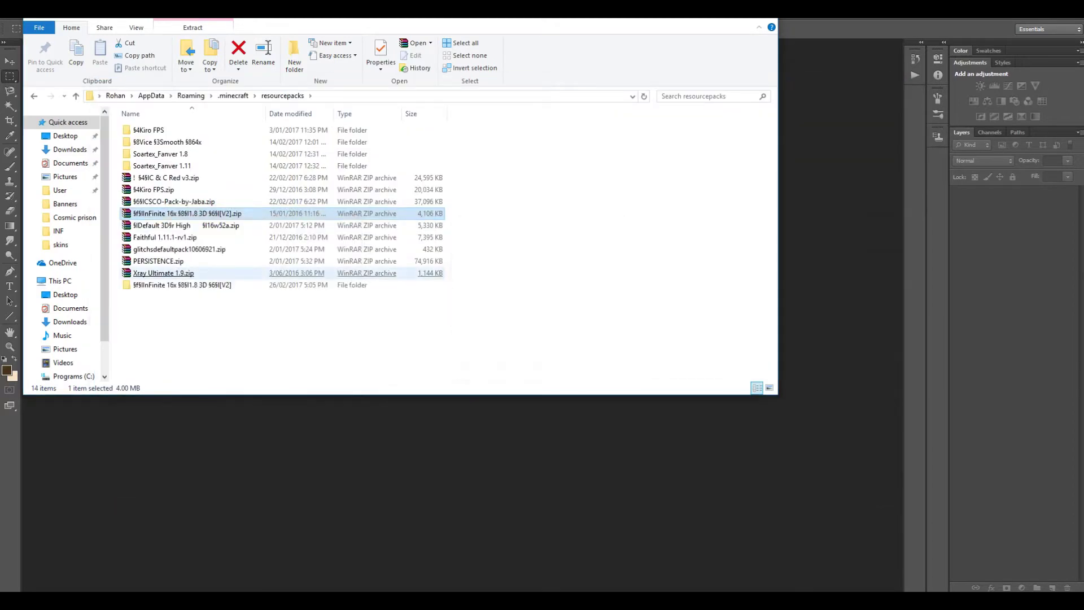
Step: Go to assets\minecraft\textures\blocks in the extracted pack and search it for "emerald"
key(Up)
key(Up)
key(Up)
key(Up)
key(Up)
key(Return)
key(Return)
key(Return)
key(Return)
key(Return)
key(ctrl+e)
text(emerald)
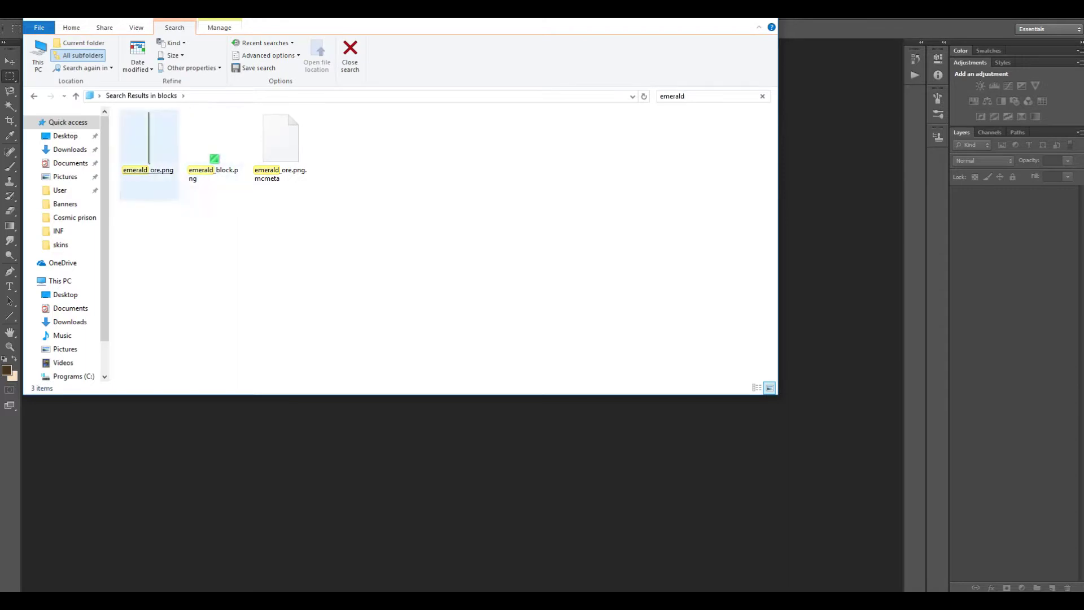
Step: View emerald_ore.png from the emerald search results and close the viewer
key(BackSpace)
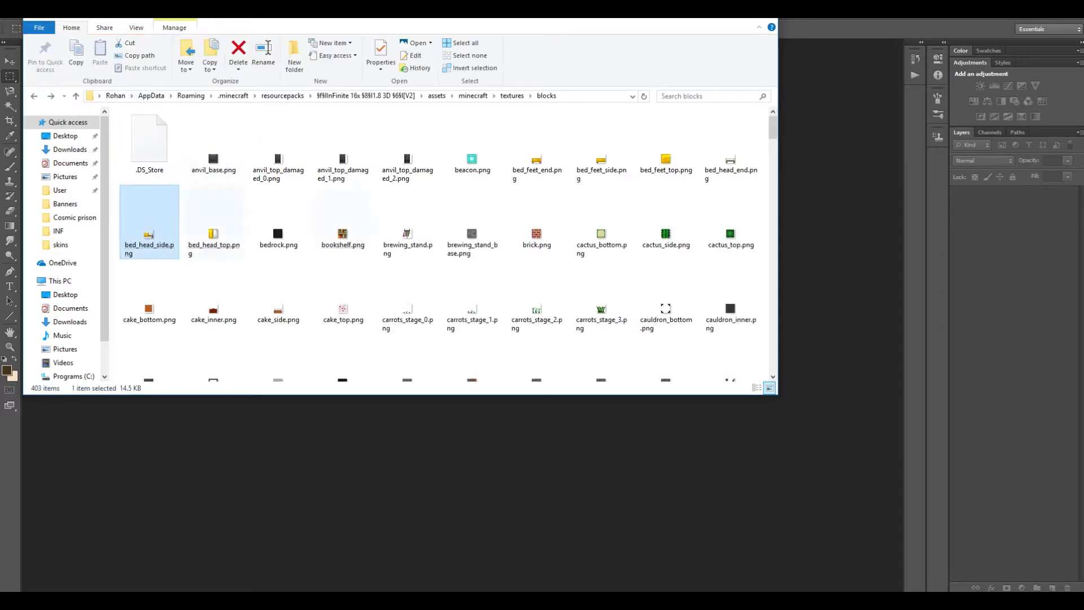
key(alt+Right)
key(Return)
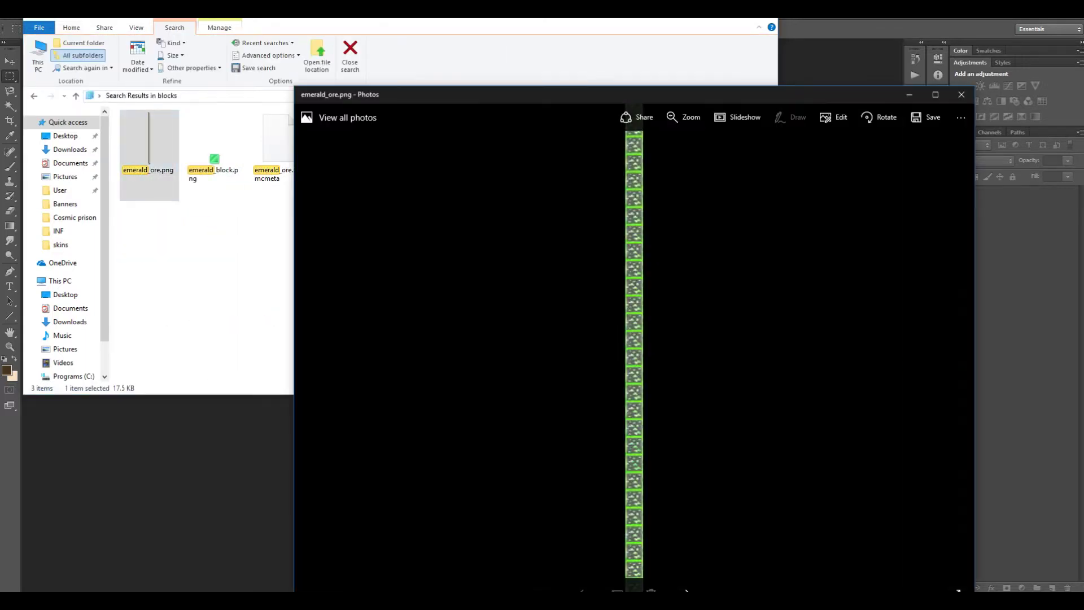
click(962, 95)
Step: Switch to Photoshop and browse to the resourcepacks folder under %appdata%\.minecraft for opening a file
click(765, 9)
click(33, 9)
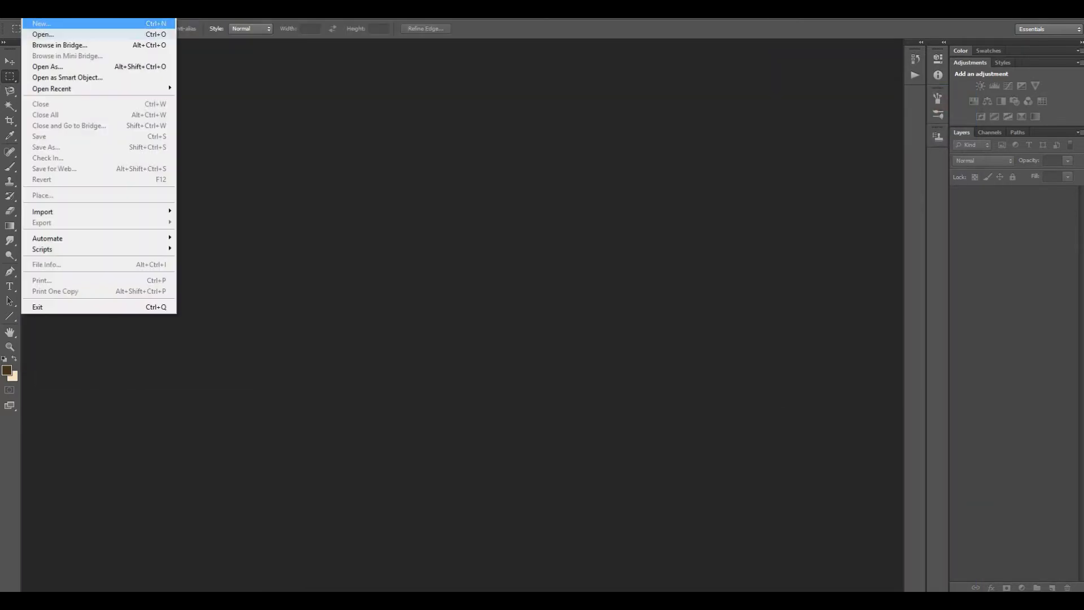
click(56, 34)
text(%appdata)
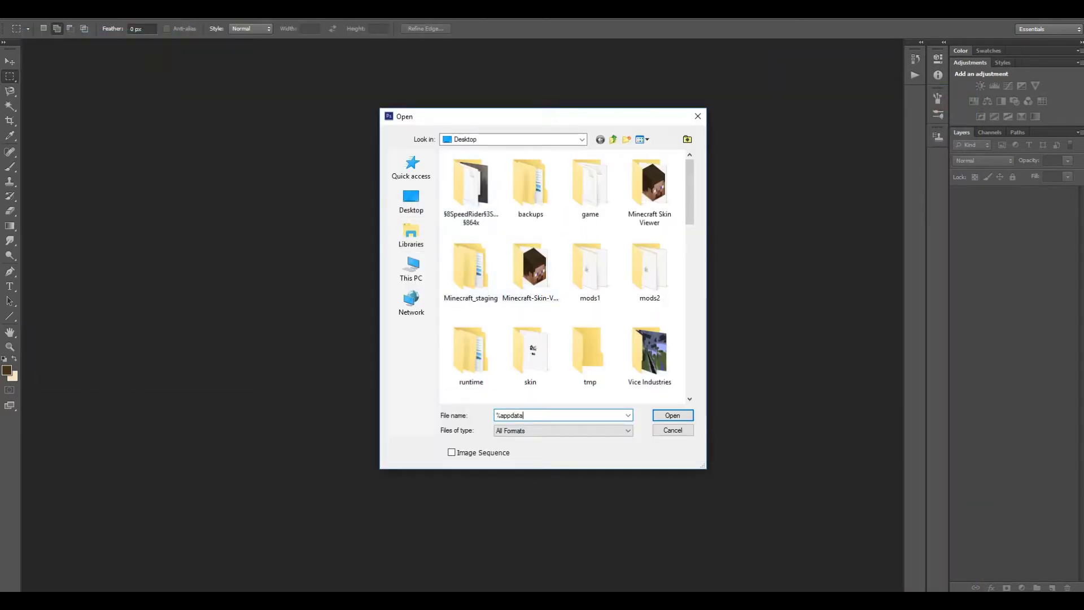
text(%\.minecraft)
key(Return)
double_click(475, 287)
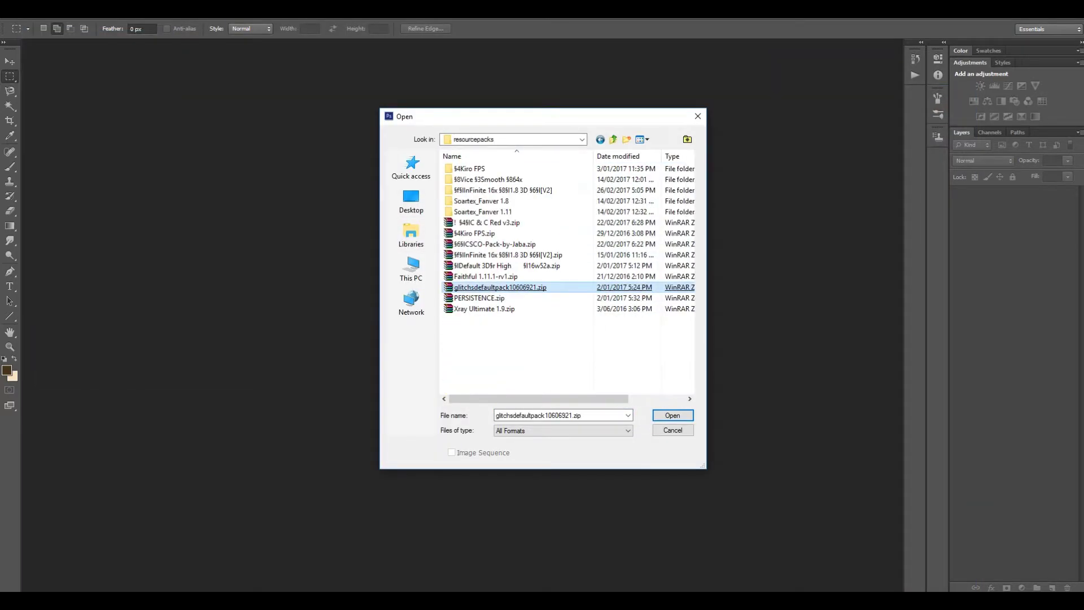
Step: Open emerald_ore.png from the extracted InFinite pack's textures\blocks folder
double_click(484, 262)
key(BackSpace)
key(BackSpace)
key(Return)
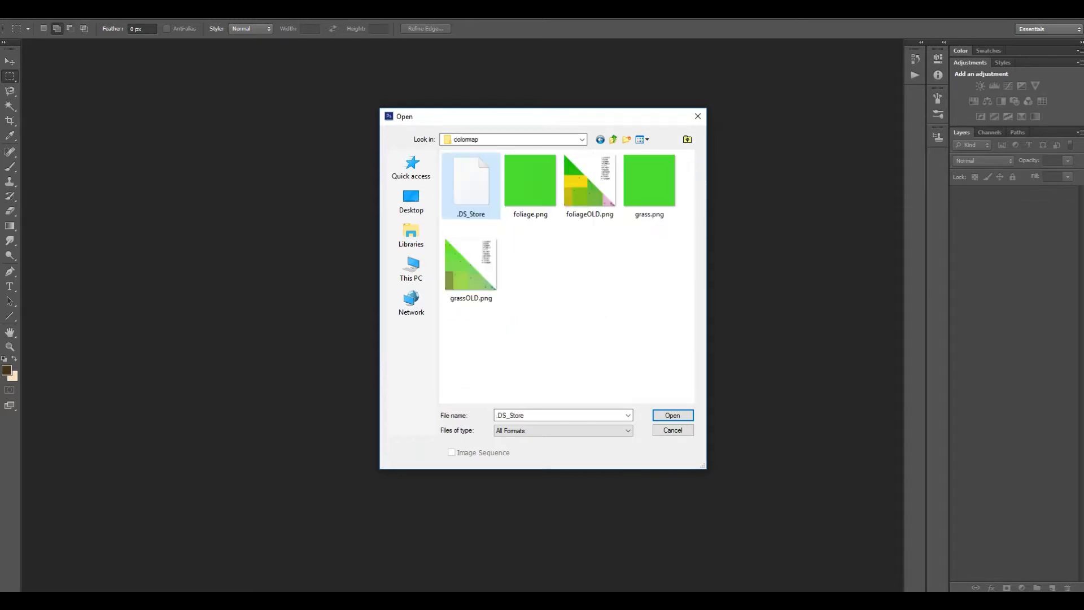
key(Return)
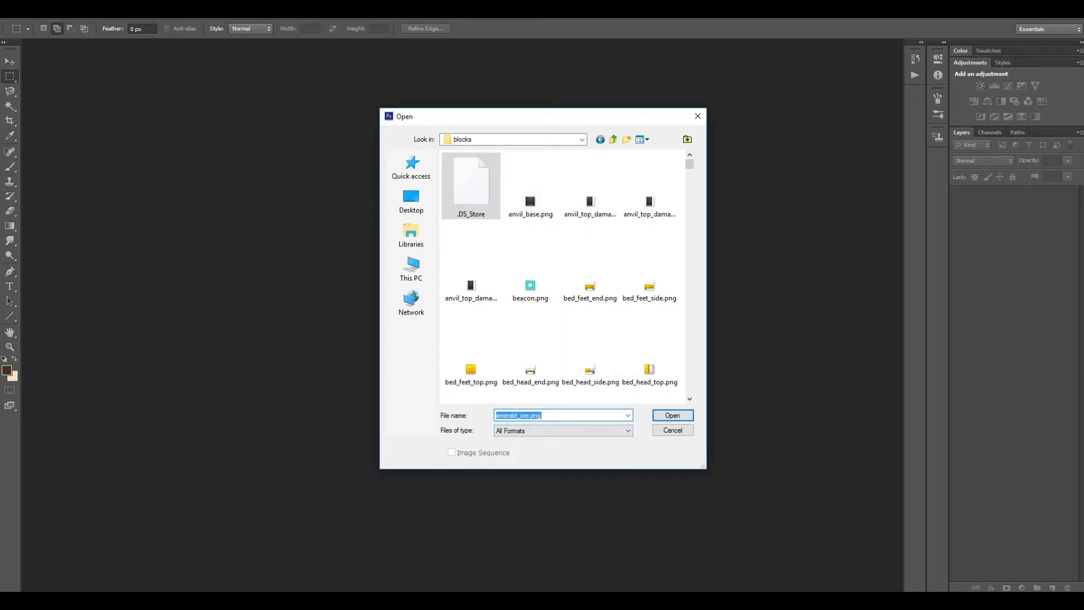
key(Return)
Step: Select and copy the topmost square tile of the emerald ore strip
key(ctrl+plus)
key(ctrl+plus)
key(ctrl+plus)
key(ctrl+plus)
key(ctrl+plus)
key(ctrl+plus)
scroll(458, 316, up, 10)
scroll(458, 316, down, 4)
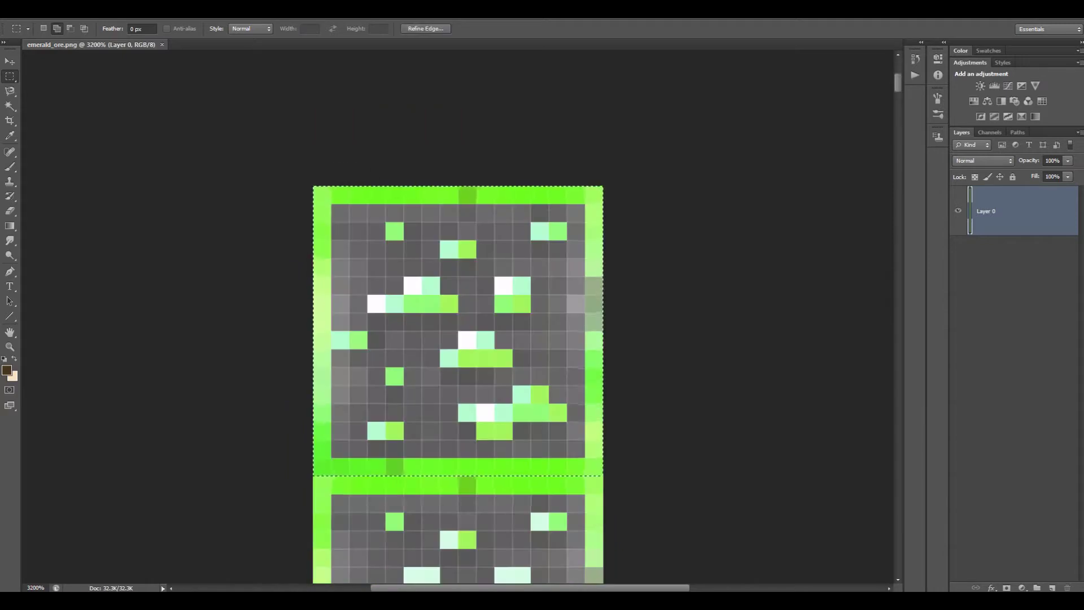
key(ctrl+c)
Step: Create a new document at the copied tile's size and paste the emerald ore tile into it
key(ctrl+n)
key(Return)
key(ctrl+v)
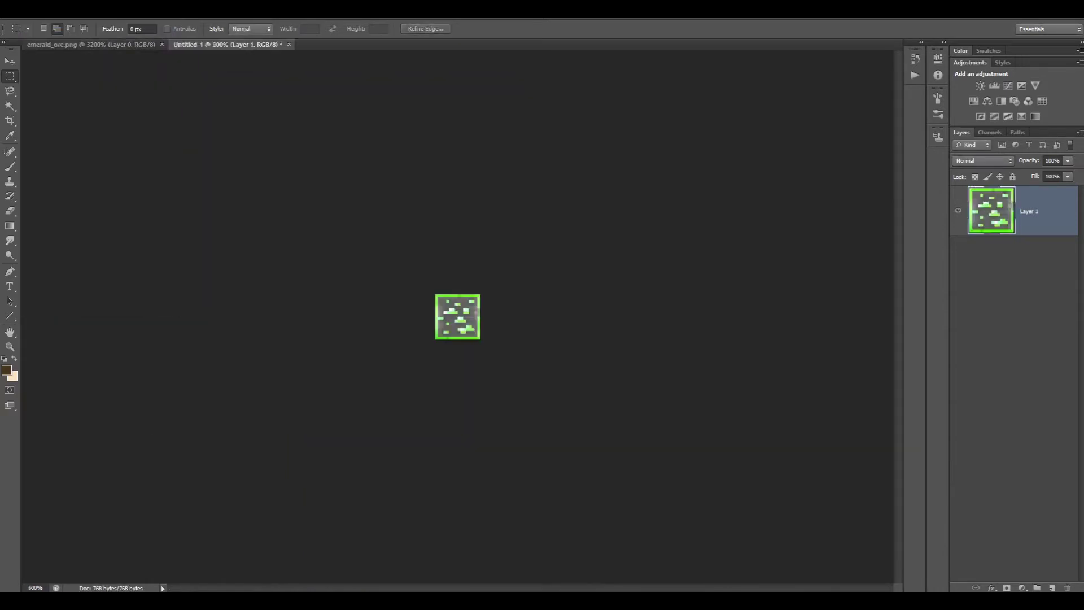
key(ctrl+plus)
key(ctrl+plus)
key(ctrl+plus)
key(ctrl+plus)
key(ctrl+plus)
key(ctrl+plus)
key(ctrl+plus)
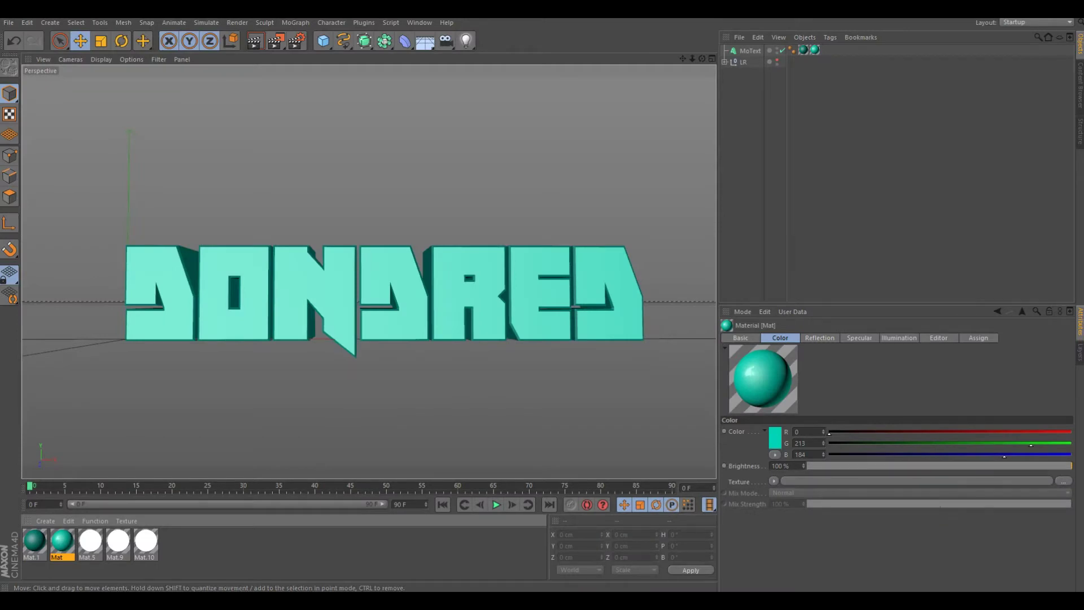
Step: Switch to Cinema 4D, place a 200 cm cube beneath the start of the text at X 141.546, Y -117.925 cm, and create a new material
key(shift+F8)
click(322, 40)
click(353, 53)
drag(121, 339, 211, 411)
key(ctrl+n)
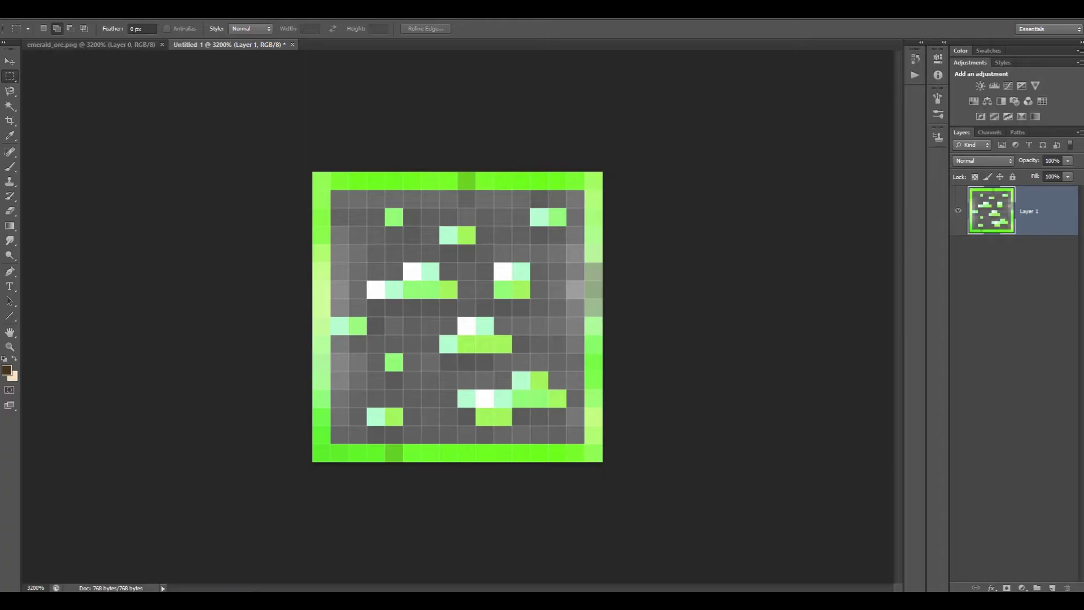
Step: Switch to Photoshop and save a copy of the ore tile to the Desktop as Untitled-1.png
click(29, 11)
click(50, 145)
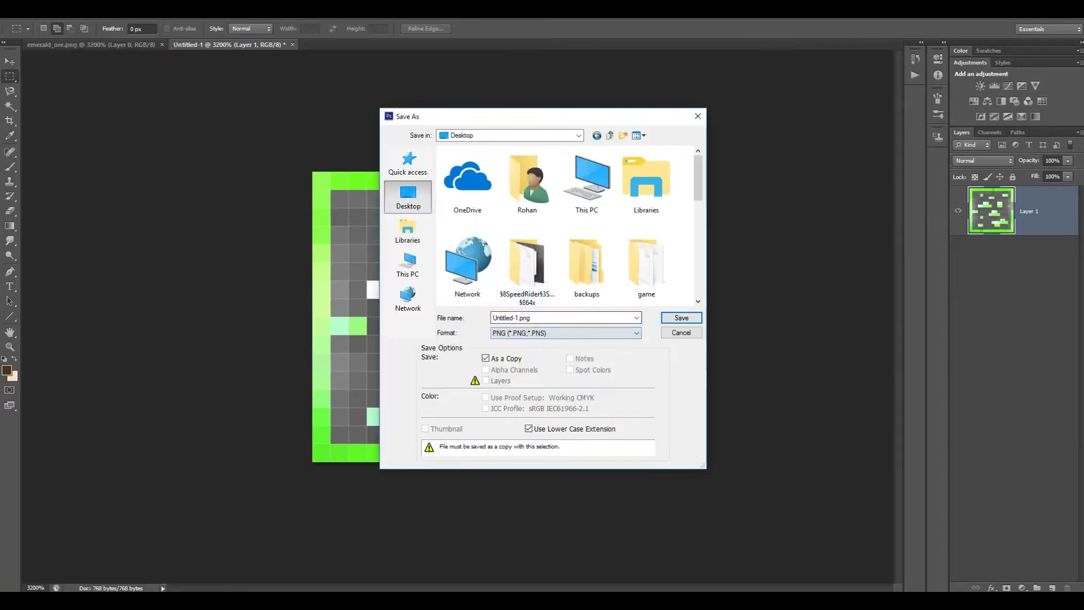
key(Return)
key(Return)
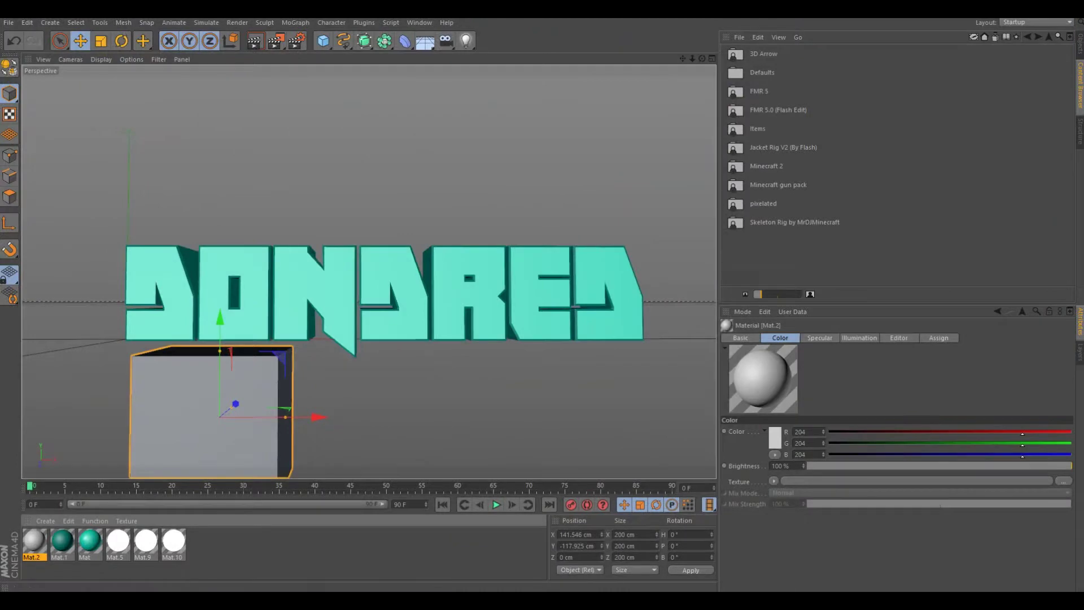
Step: Load emerald.png as the new material's color texture and apply the material to the cube
click(1063, 480)
scroll(304, 169, down, 3)
key(Return)
drag(34, 541, 212, 412)
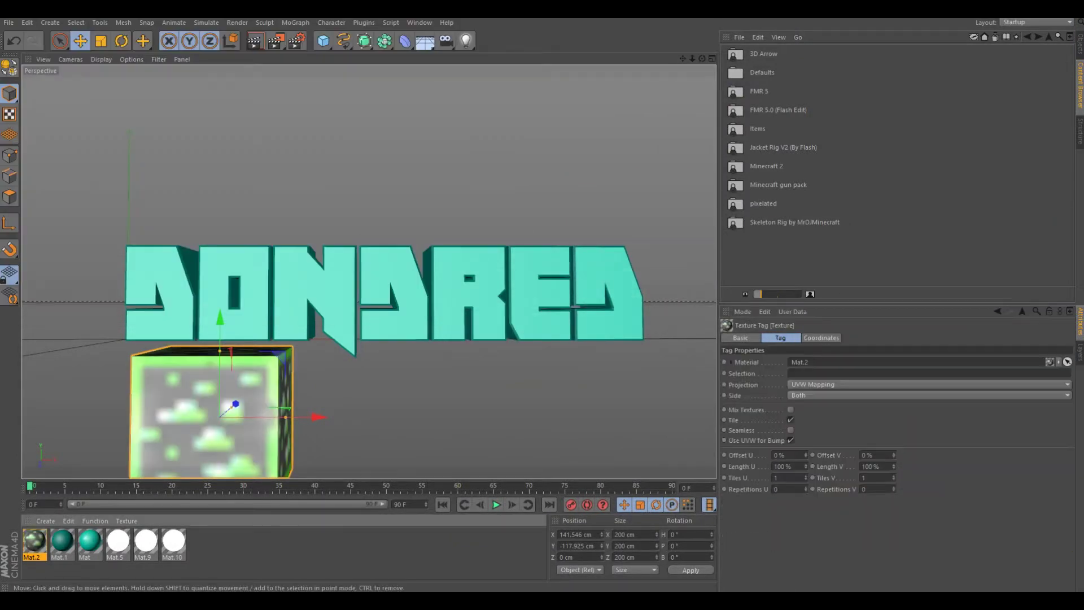
Step: Render a preview of the textured cube and set the emerald texture's sampling to None
scroll(211, 412, up, 3)
click(928, 384)
click(807, 429)
click(34, 541)
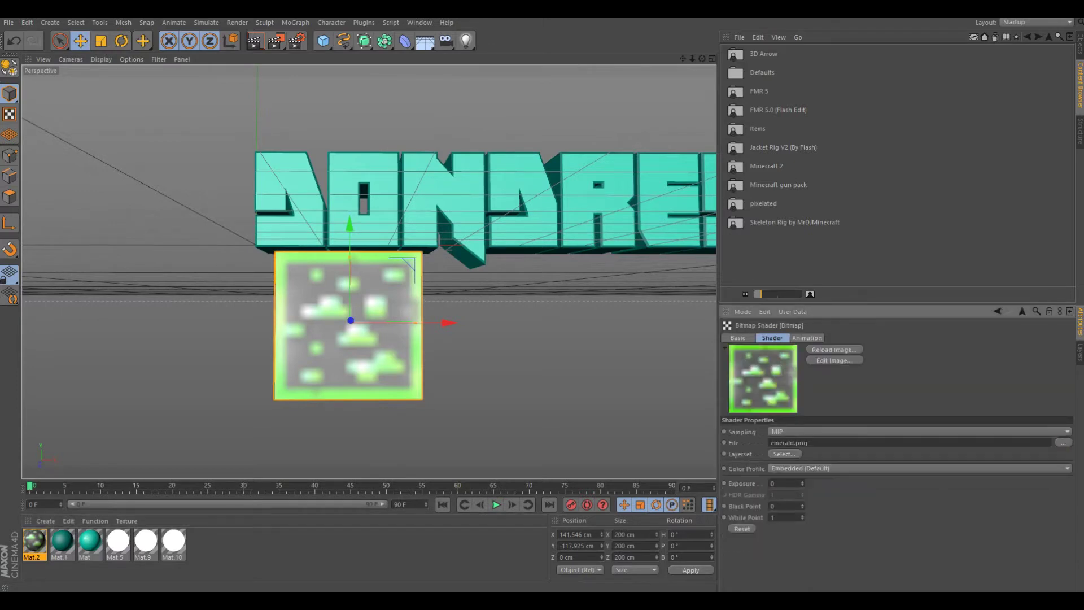
key(ctrl+r)
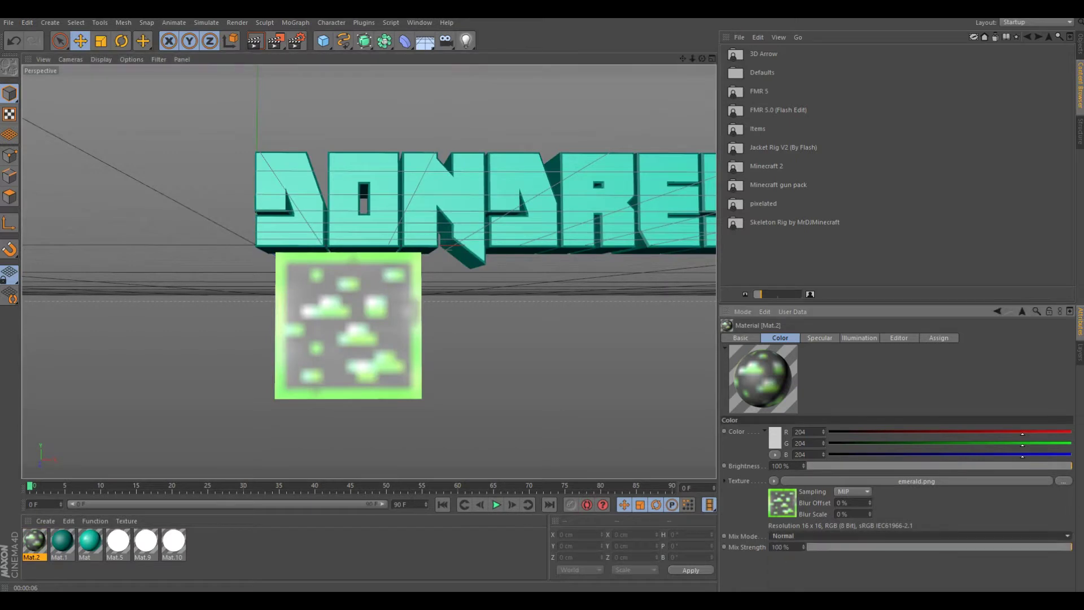
click(846, 503)
Step: Enable reflection on the emerald material at 20% brightness and render a preview of the cube from an angle
double_click(34, 541)
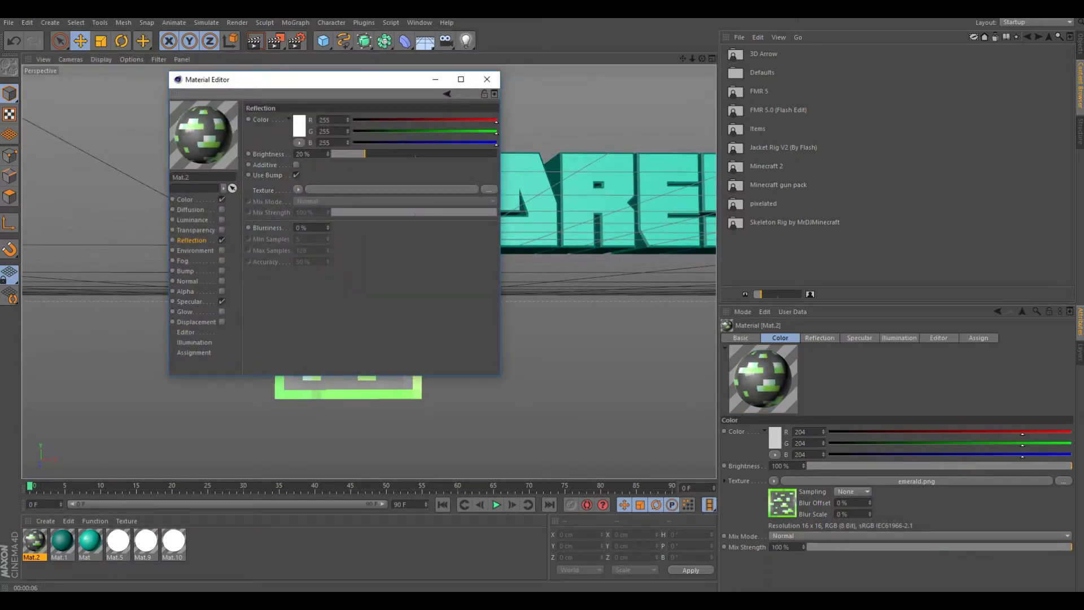
click(486, 79)
alt+drag(395, 254, 283, 243)
click(255, 41)
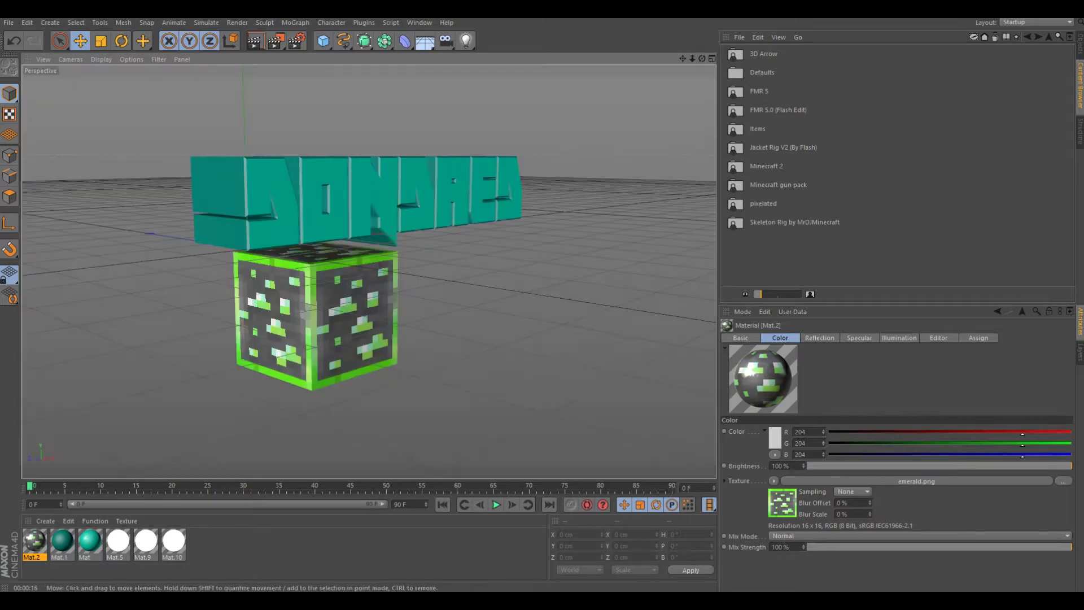
Step: Scale the ore cube down to 142.816 cm and move it beneath the first letter of the text
alt+drag(395, 254, 350, 243)
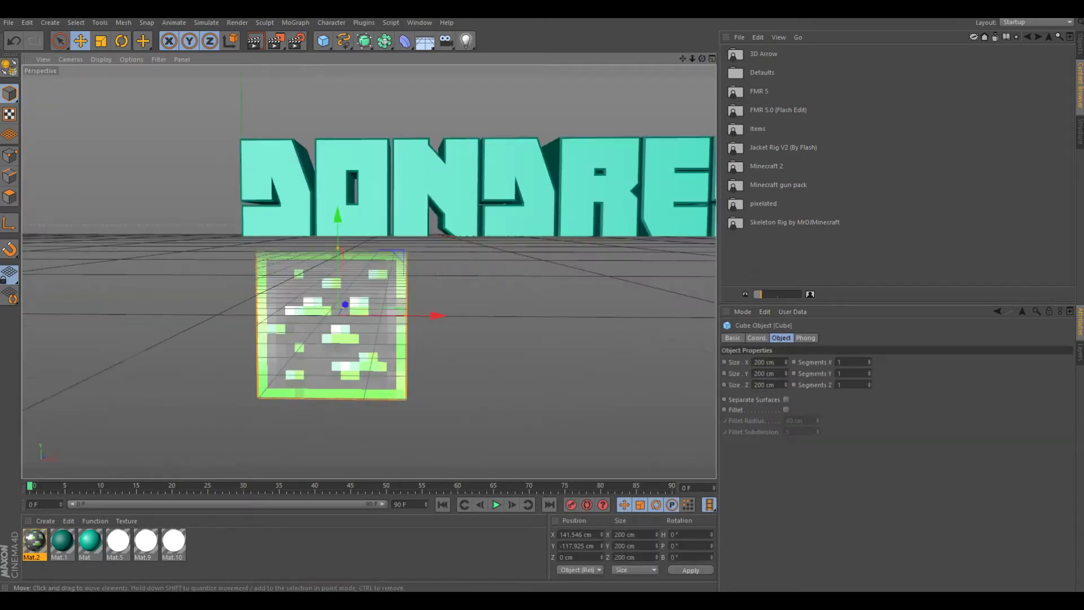
key(t)
drag(429, 242, 402, 256)
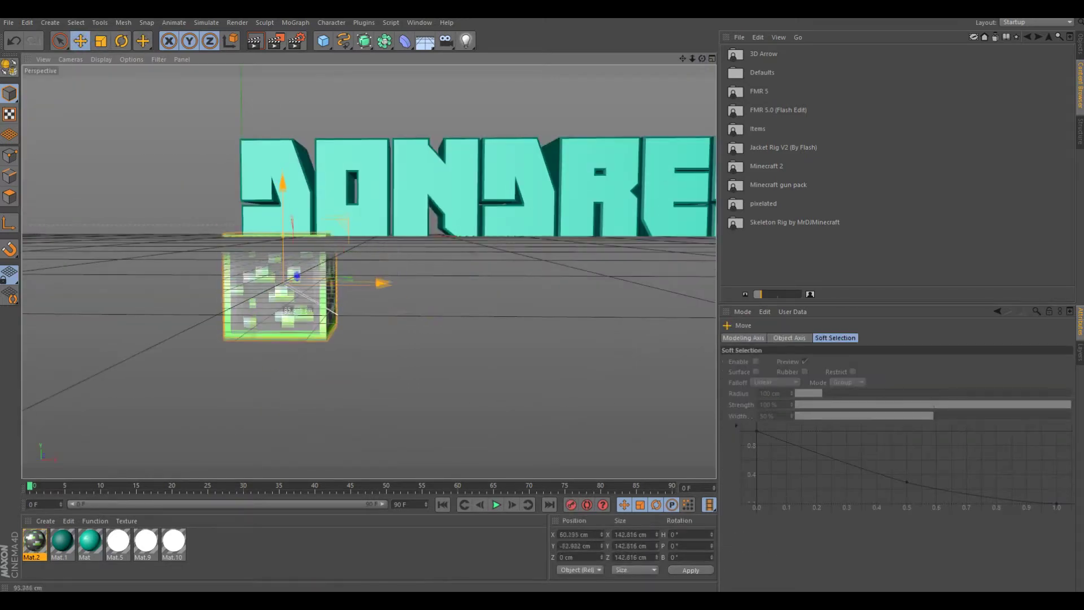
Step: Make the MoText editable and rotate its individual letters by slightly different angles
key(shift+F1)
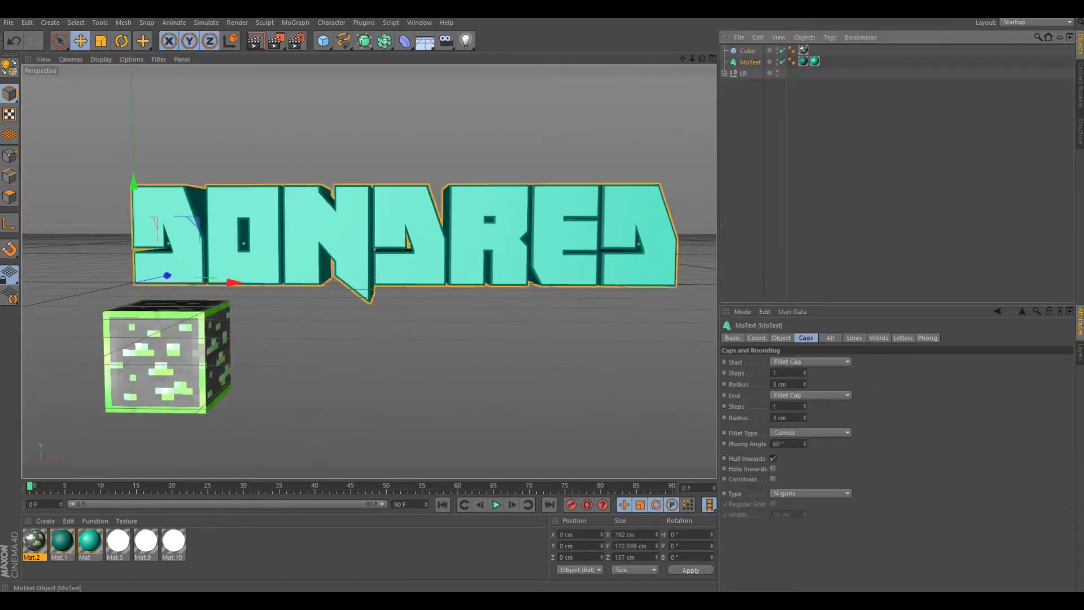
key(c)
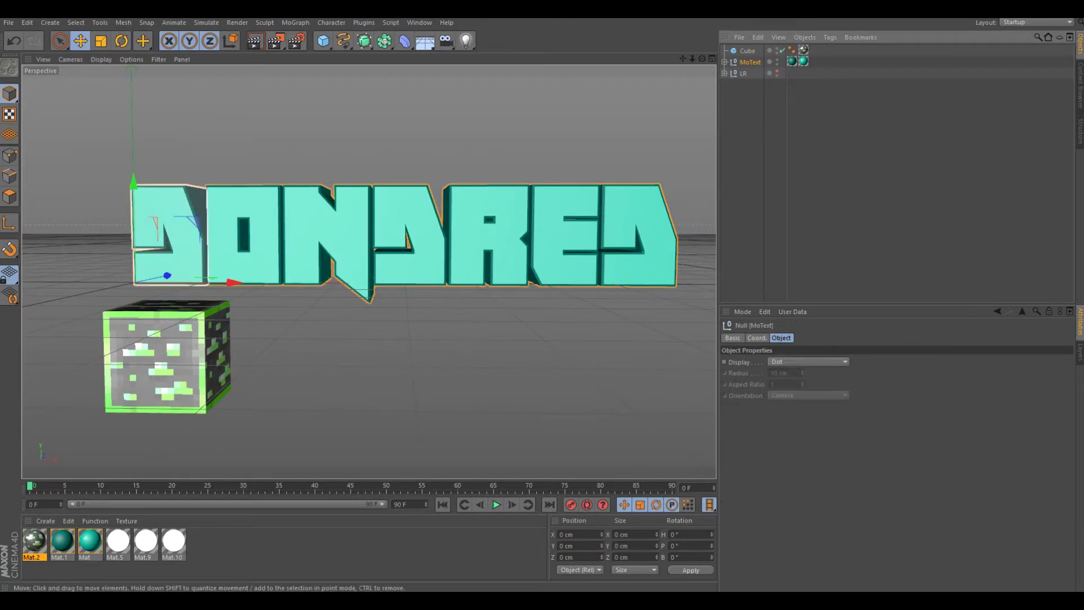
click(316, 237)
key(r)
drag(277, 293, 285, 316)
key(ctrl+z)
click(406, 237)
drag(370, 293, 372, 316)
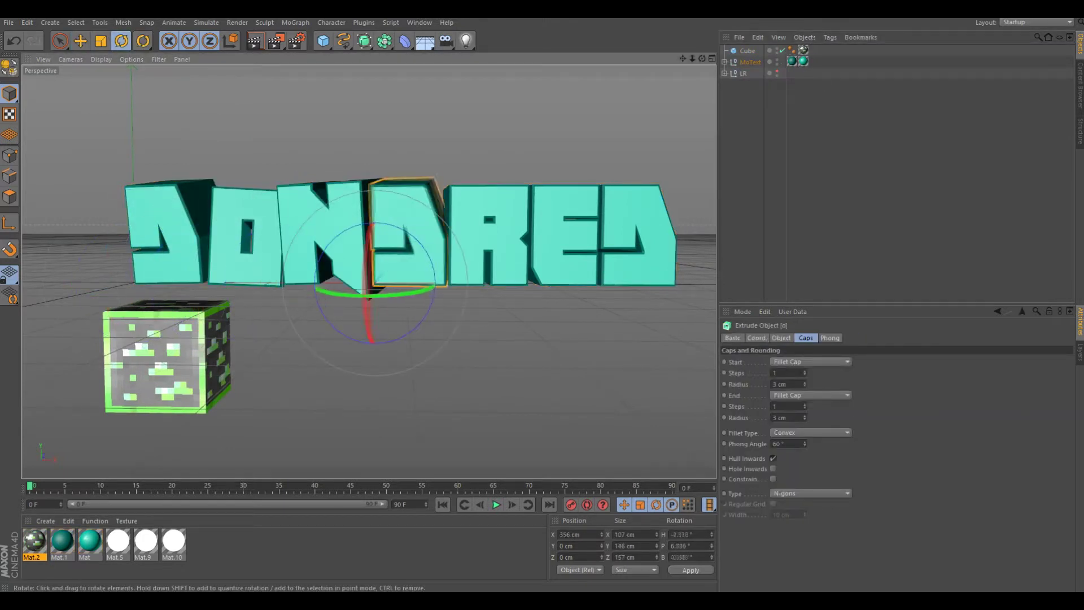
click(565, 237)
drag(564, 294, 570, 316)
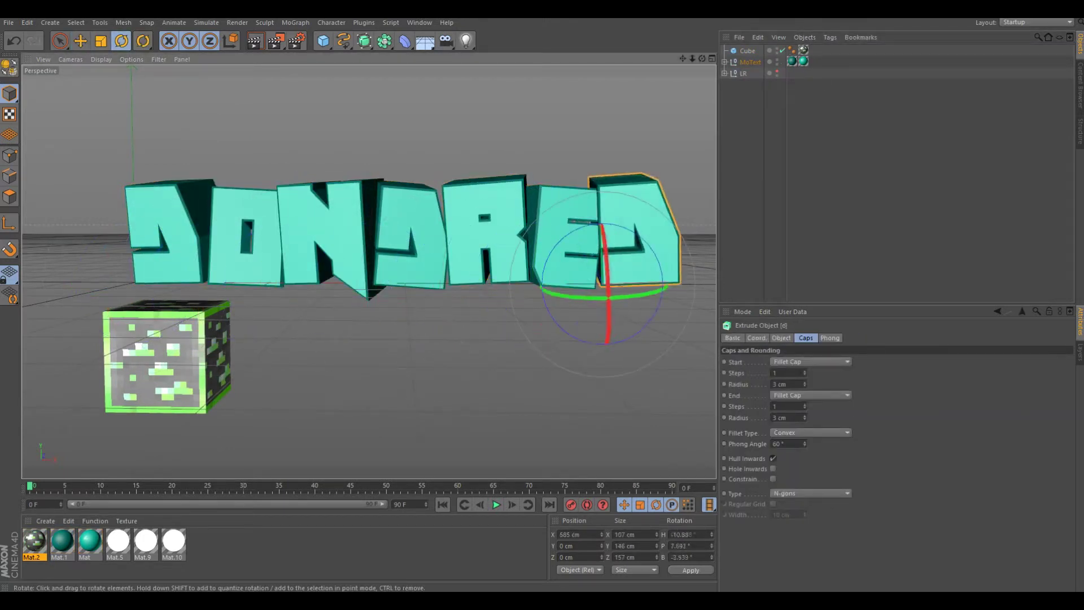
Step: Align the ore cube under the first letter at X 51.466, Y -73.925, Z 80.152 cm
click(452, 396)
key(e)
click(164, 361)
drag(169, 299, 168, 283)
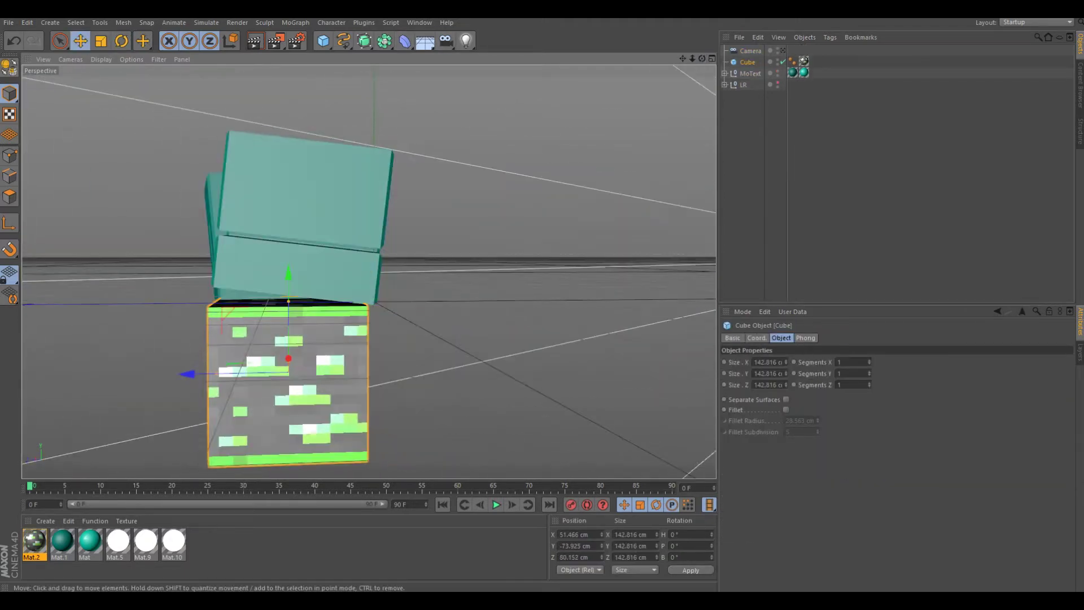
key(t)
drag(339, 367, 186, 361)
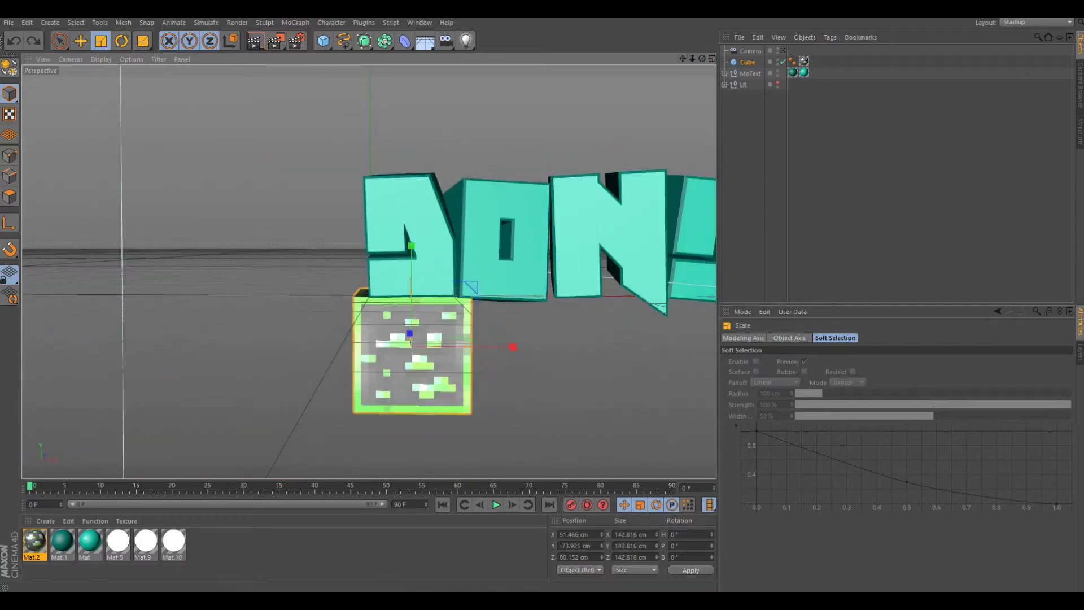
Step: Duplicate the ore cube five times along X into a row beneath the text and group the six cubes
ctrl+drag(476, 318, 689, 315)
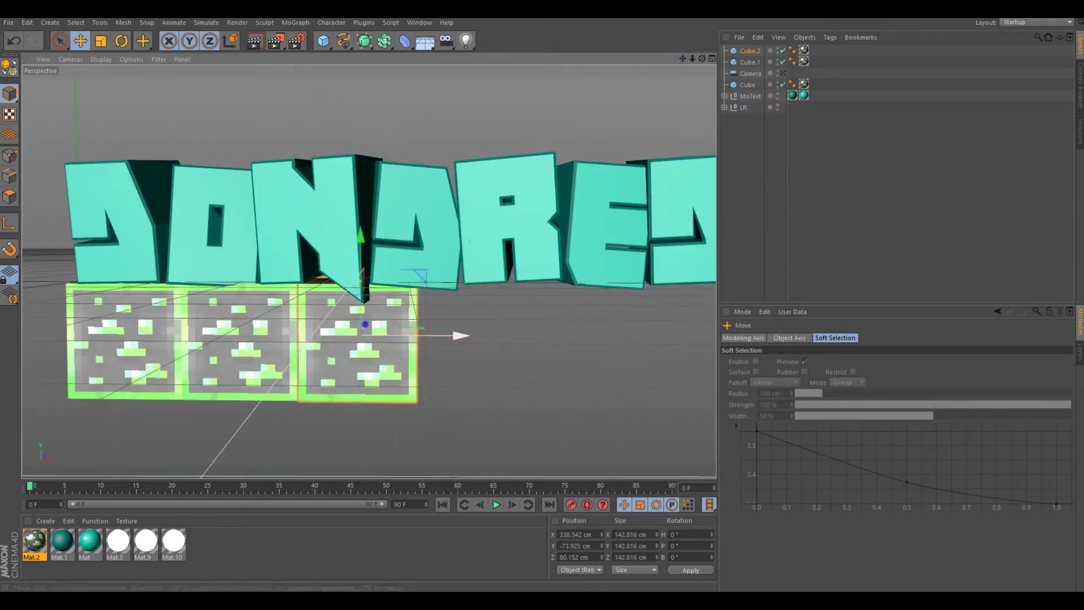
ctrl+drag(446, 336, 677, 337)
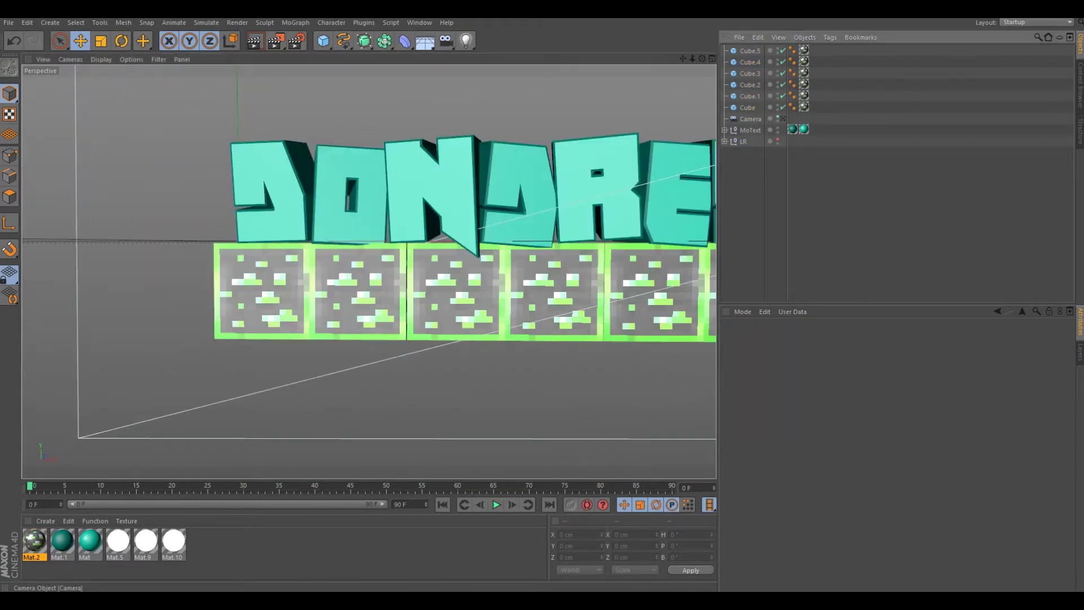
key(alt+g)
Step: Rotate the first three ore cubes by different angles and shift the second one slightly
key(r)
drag(230, 316, 243, 305)
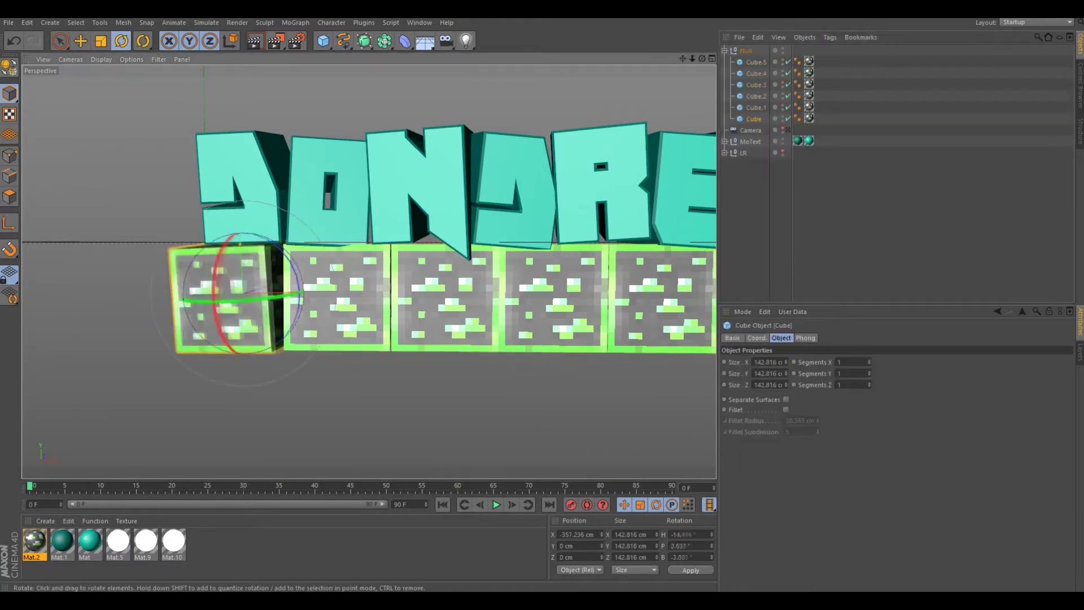
click(342, 294)
drag(316, 309, 361, 305)
click(443, 297)
drag(443, 296, 451, 285)
key(e)
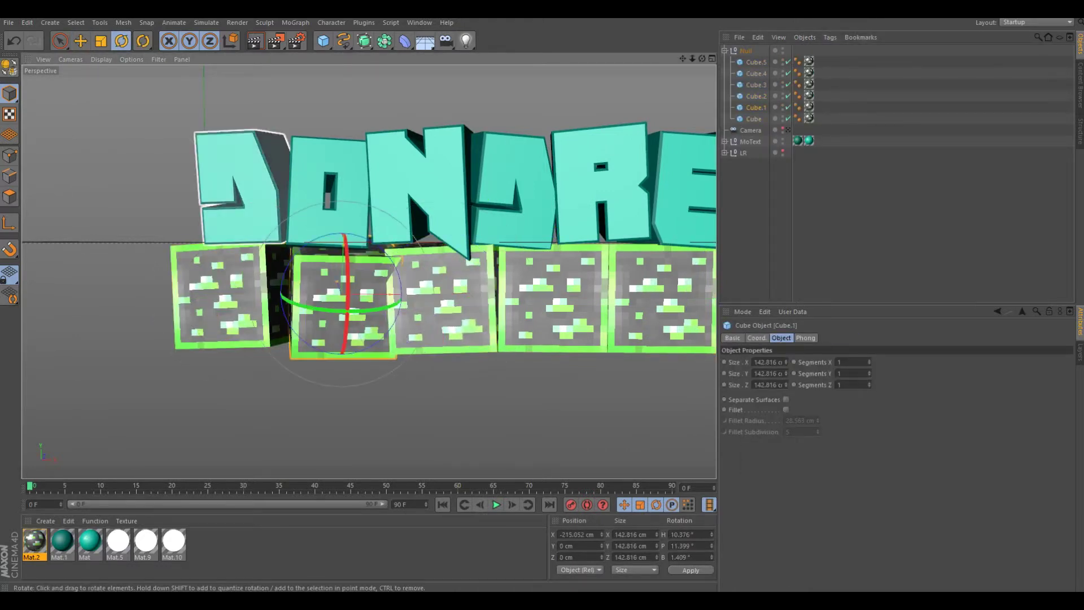
drag(344, 305, 336, 302)
Step: Rotate the remaining three ore cubes by varied angles and readjust the tilt of the earlier ones
key(r)
click(444, 300)
drag(548, 299, 556, 291)
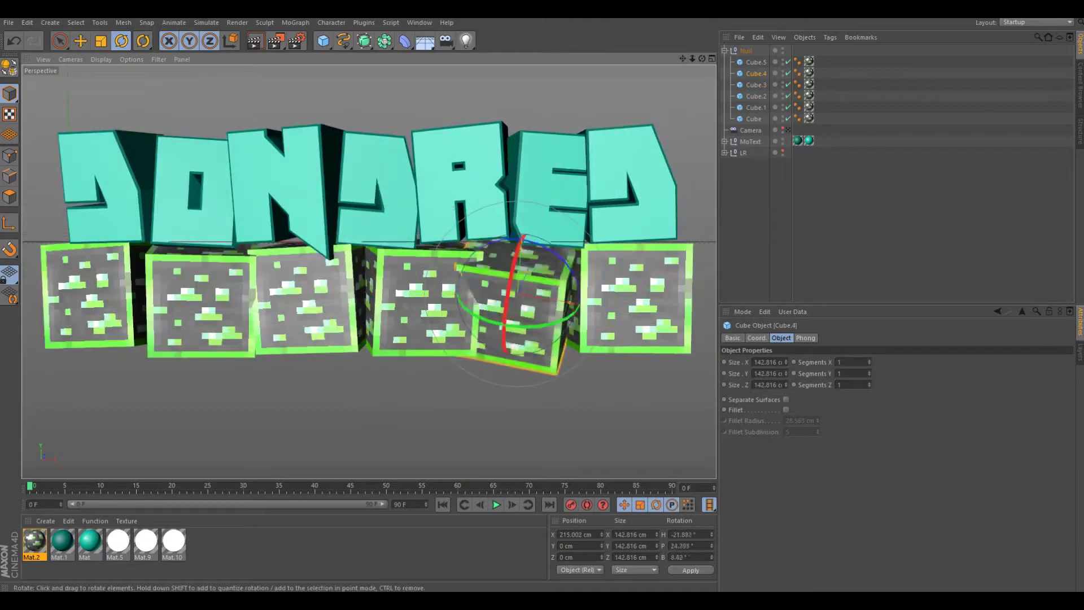
drag(508, 293, 463, 280)
click(311, 294)
drag(333, 265, 324, 302)
click(197, 299)
click(525, 308)
click(415, 299)
drag(415, 271, 429, 293)
click(644, 302)
Step: Recolor the text's face material bright green and its Mat.1 dark green (R 5, G 137), and preview the render
double_click(90, 541)
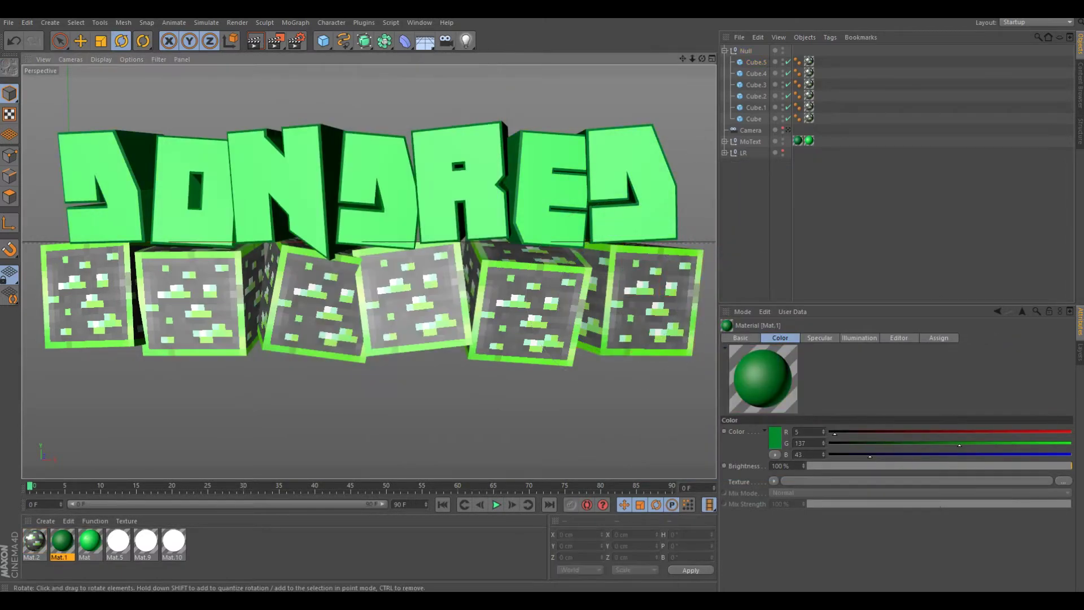
click(256, 41)
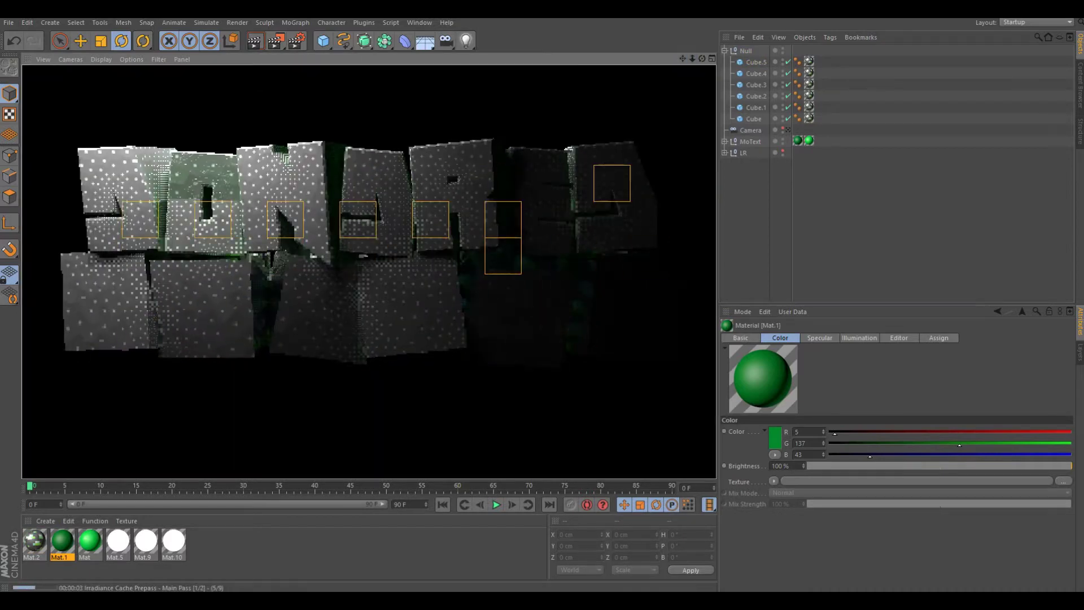
key(Escape)
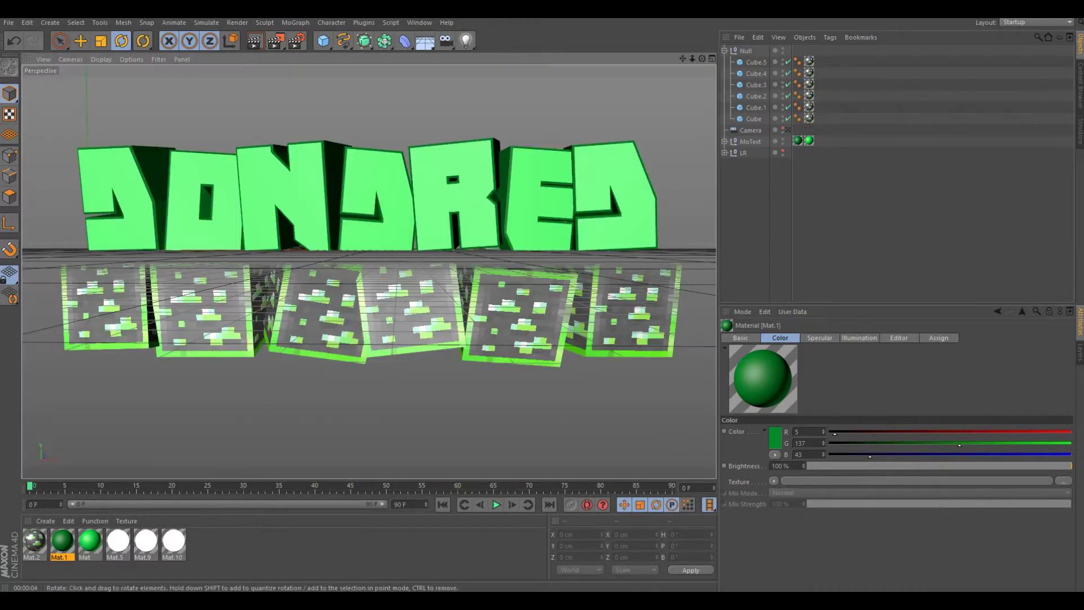
Step: Raise the emerald material's reflection brightness to about 49%
double_click(34, 540)
click(221, 240)
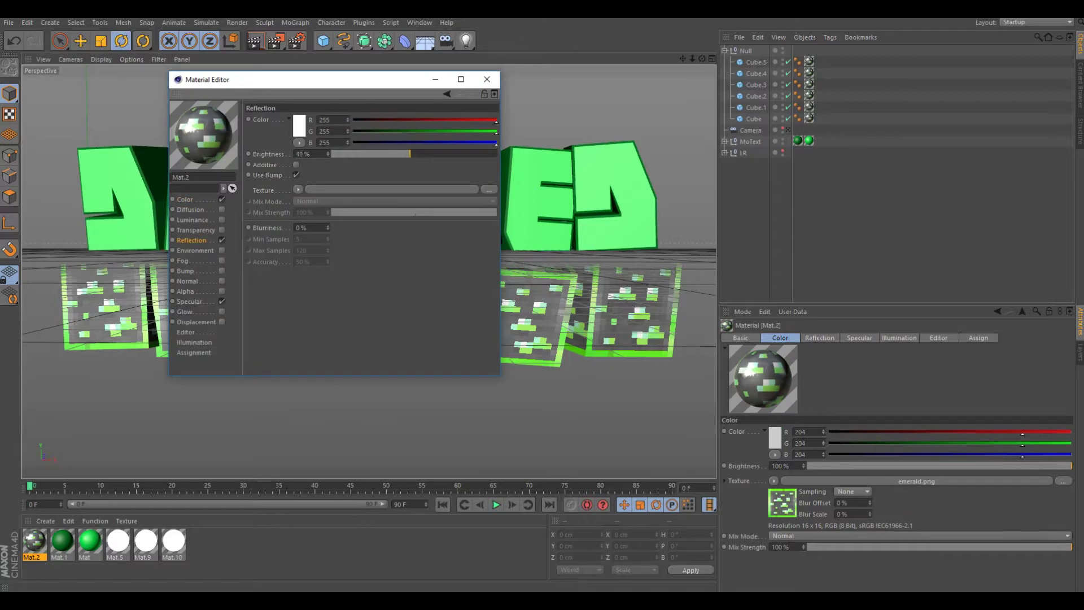
click(486, 79)
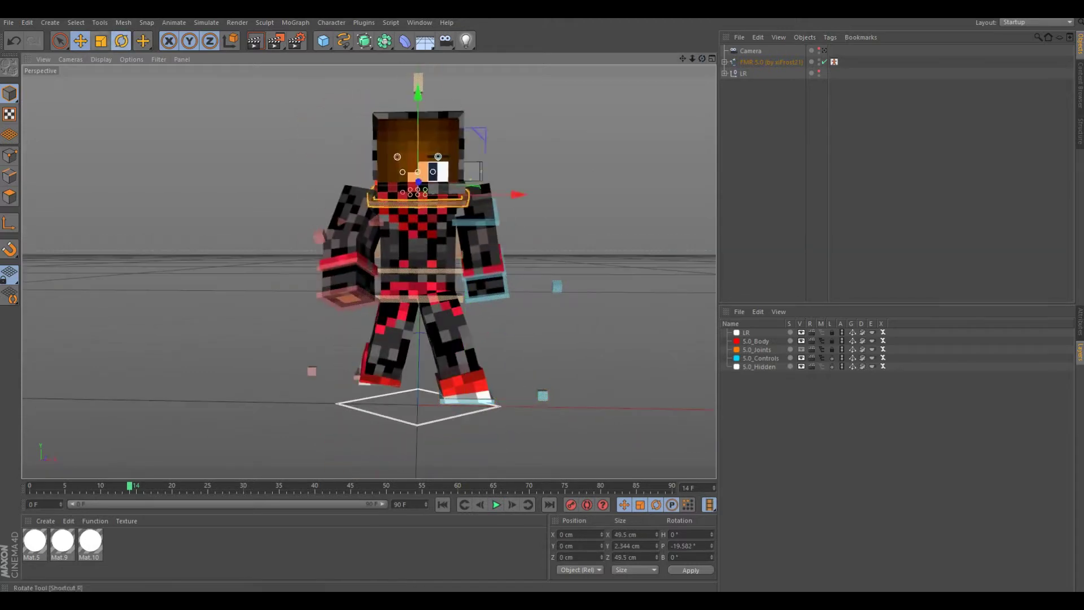
Step: Turn the Minecraft character's torso about 6° at the waist and show the sword in its right hand
click(121, 41)
alt+drag(361, 254, 316, 254)
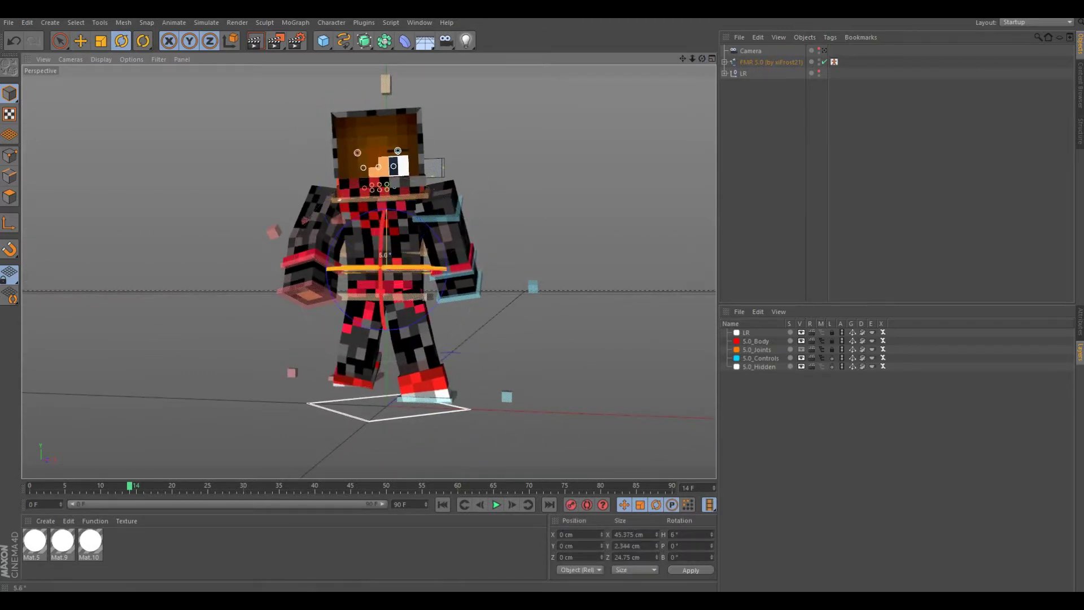
click(418, 414)
click(1079, 322)
click(796, 505)
key(ctrl+shift+a)
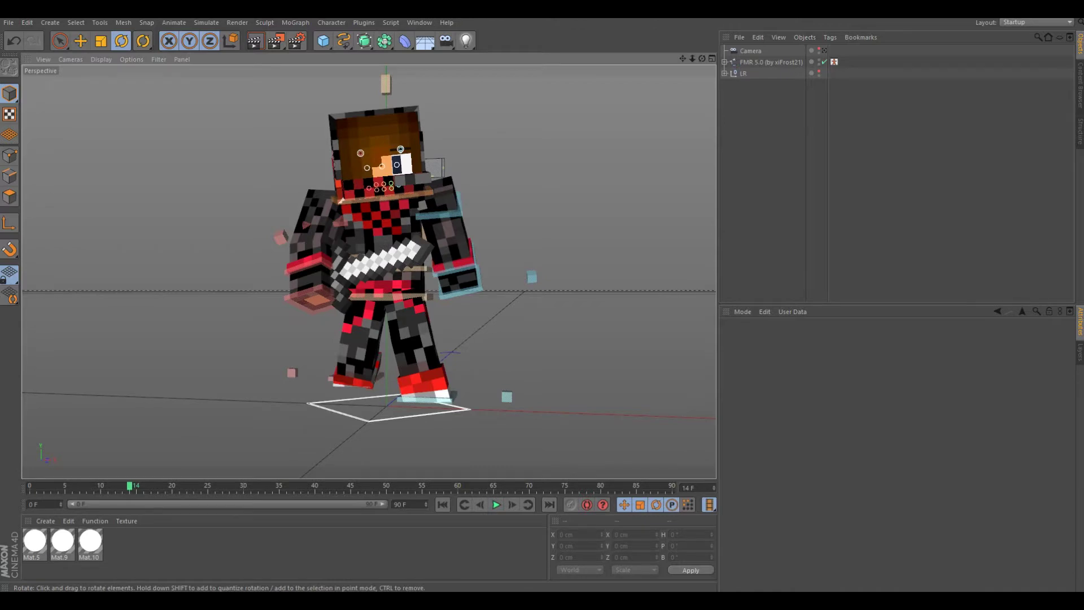
Step: Select all of the sword's polygons and extrude them
click(750, 50)
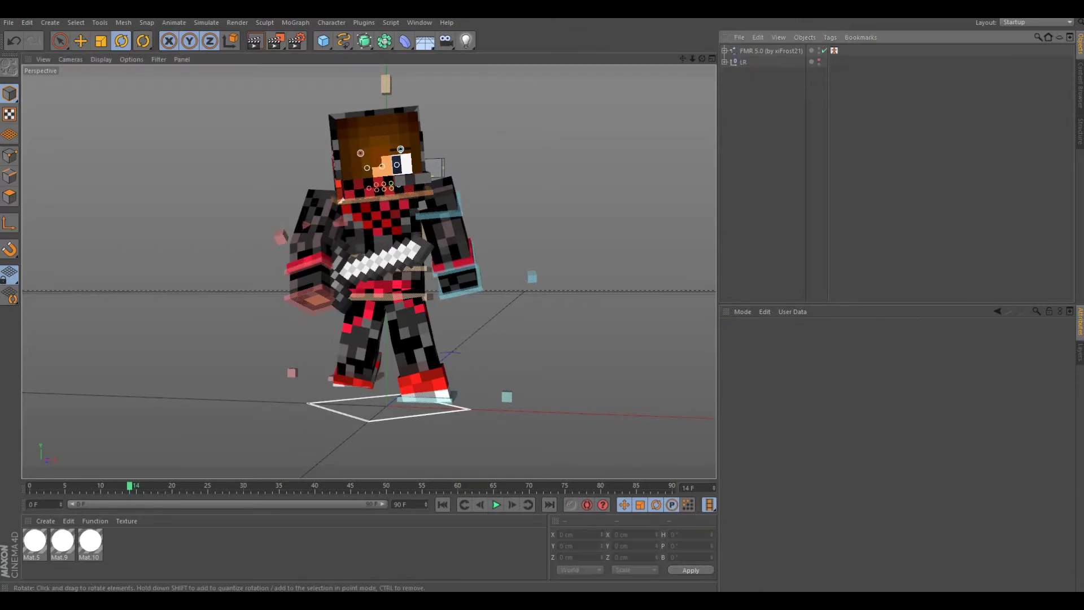
scroll(367, 265, up, 10)
key(space)
click(429, 215)
click(10, 196)
mouse_move(254, 297)
mouse_down()
mouse_move(564, 180)
mouse_move(604, 152)
mouse_up()
key(d)
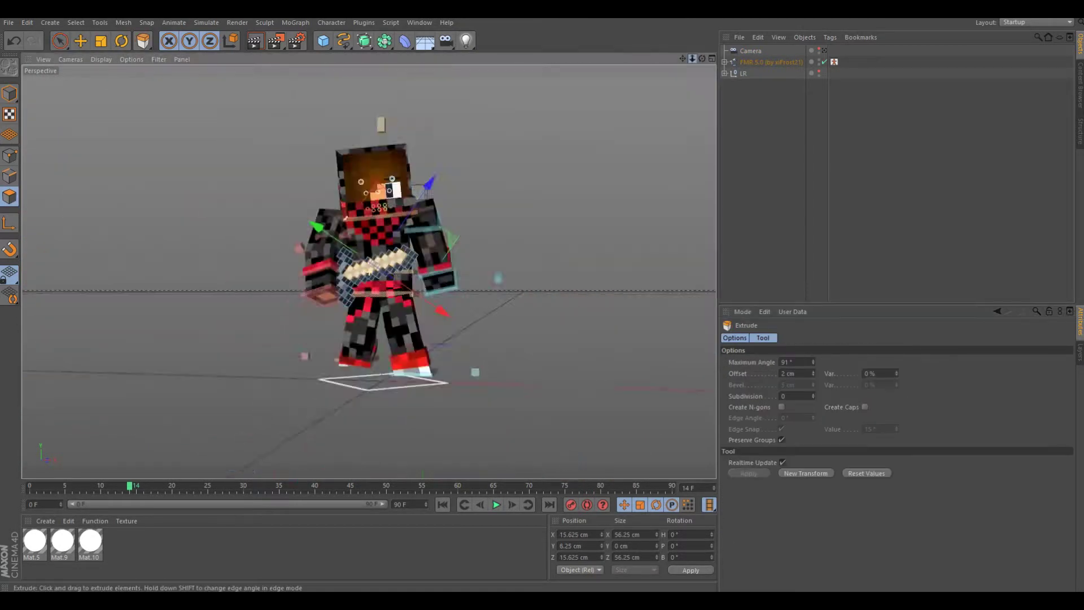
scroll(366, 265, up, 2)
key(e)
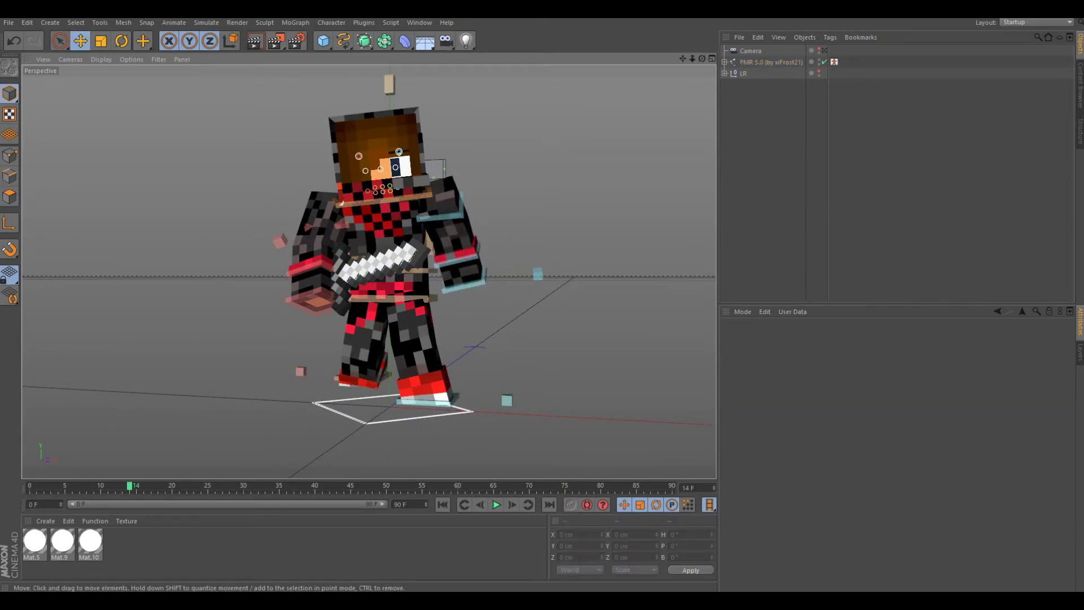
Step: Add the Gold item from the content library and scale it down to about 24.7 cm
key(shift+F8)
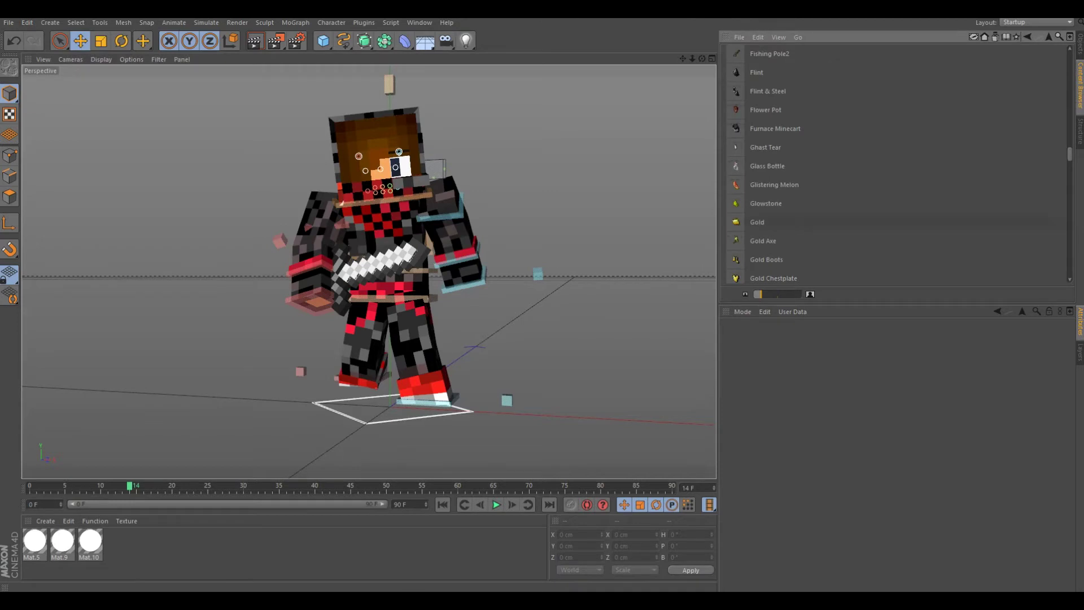
double_click(757, 221)
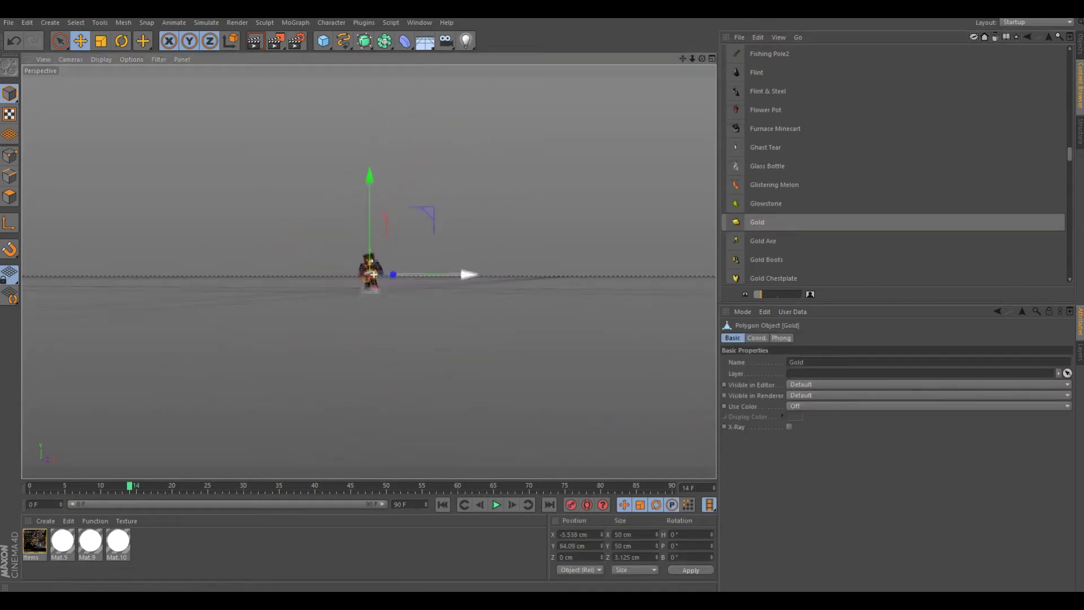
scroll(369, 271, up, 5)
key(t)
scroll(370, 271, up, 3)
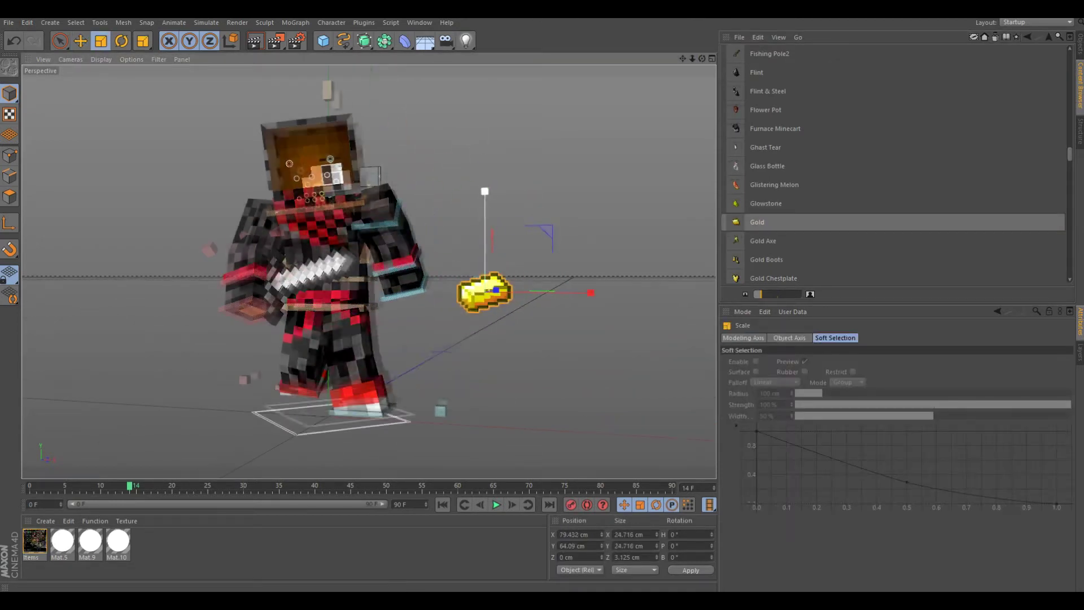
Step: Move the gold ingot into the character's left hand and rotate it to about H 71°, P 5°, B -125°
drag(508, 302, 542, 304)
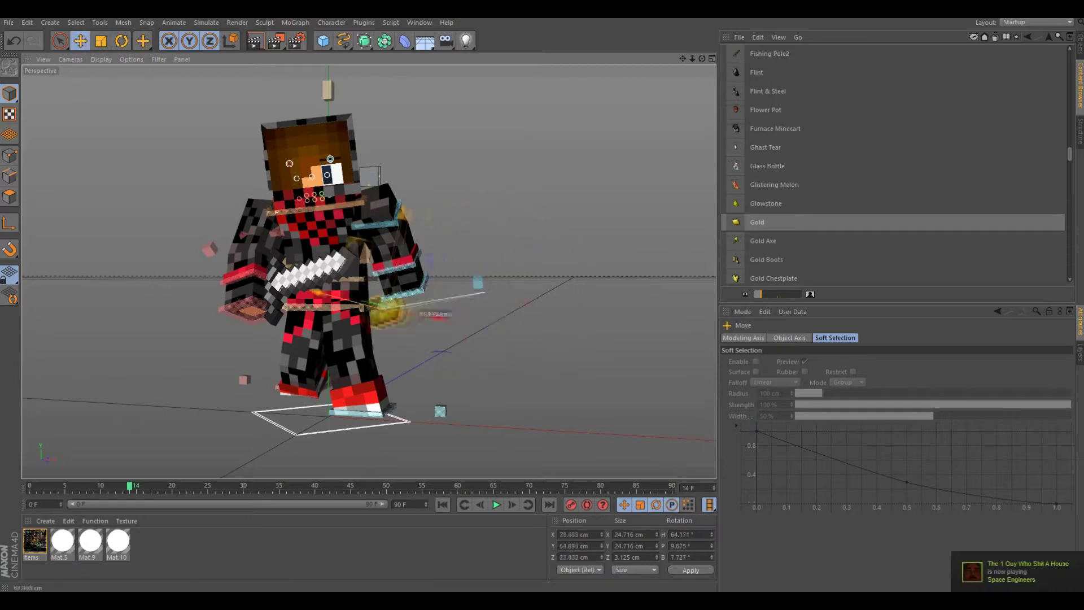
alt+drag(370, 271, 469, 271)
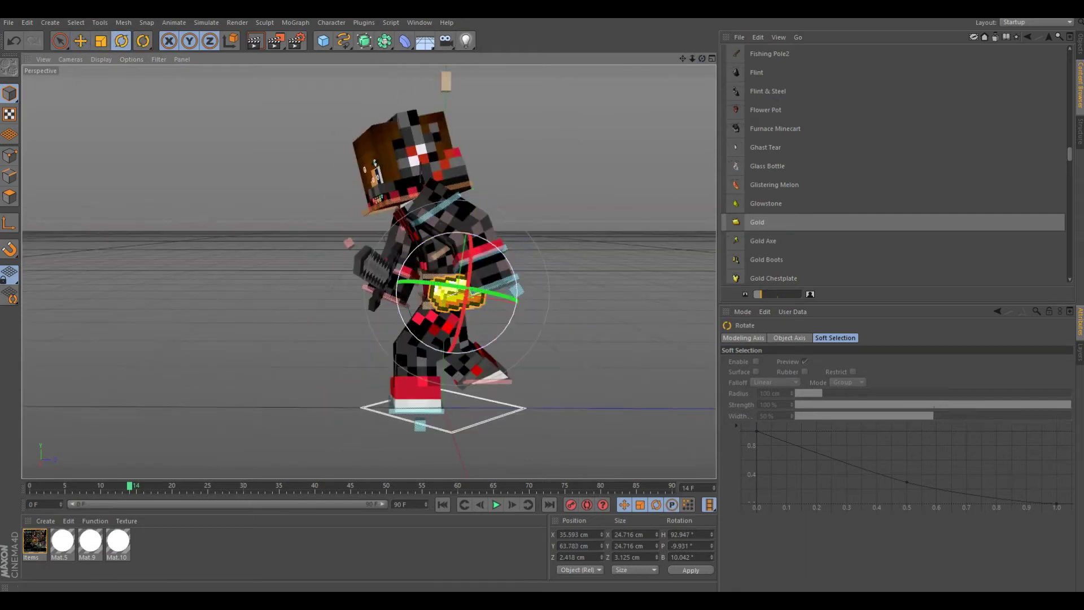
alt+drag(468, 271, 429, 271)
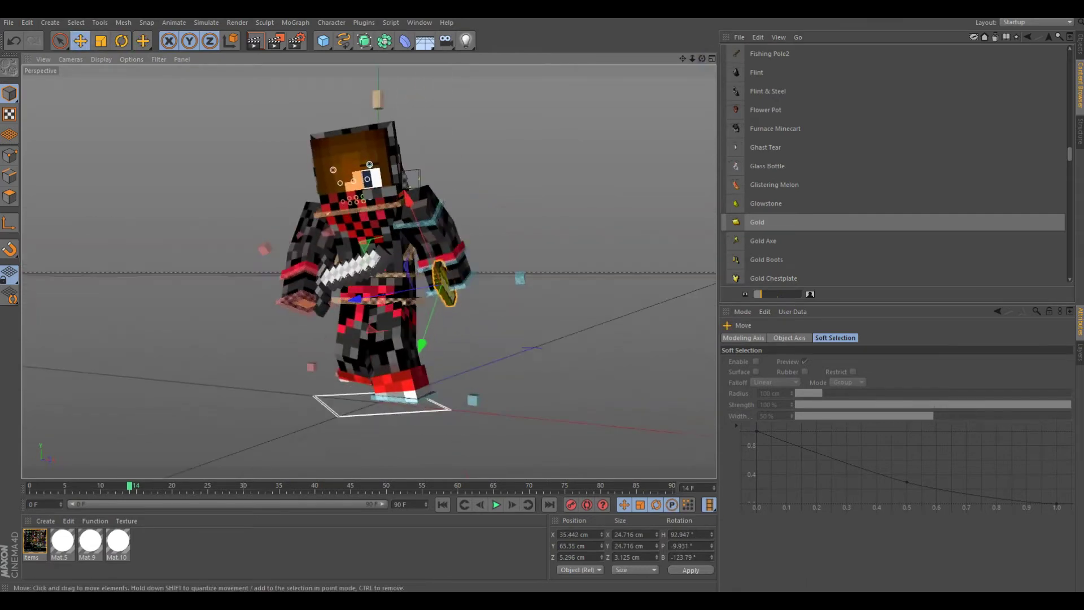
click(446, 282)
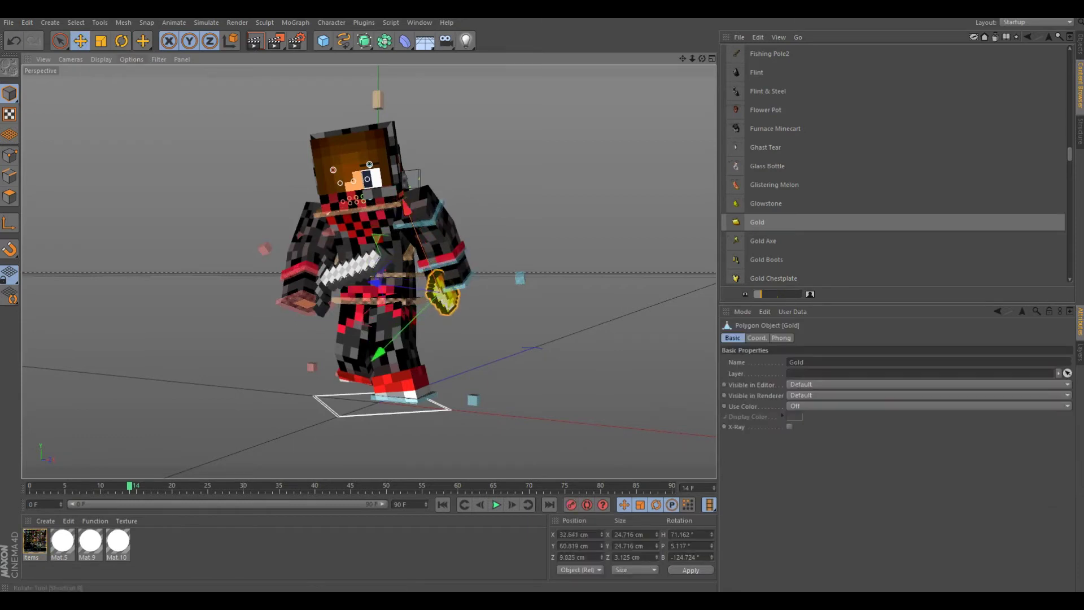
key(ctrl+shift+a)
key(t)
alt+drag(373, 293, 368, 271)
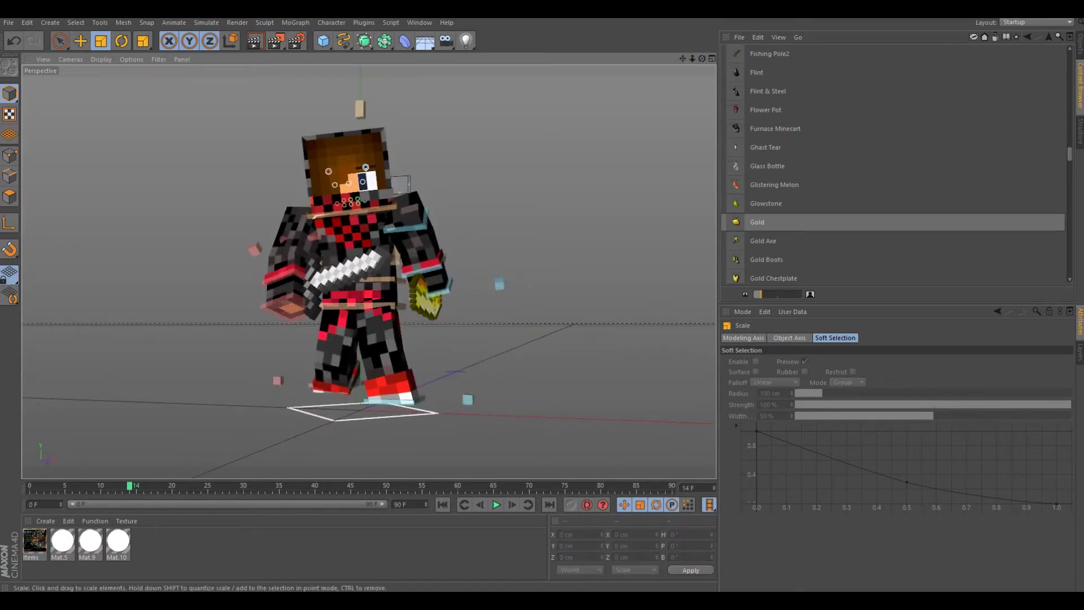
alt+drag(368, 272, 369, 271)
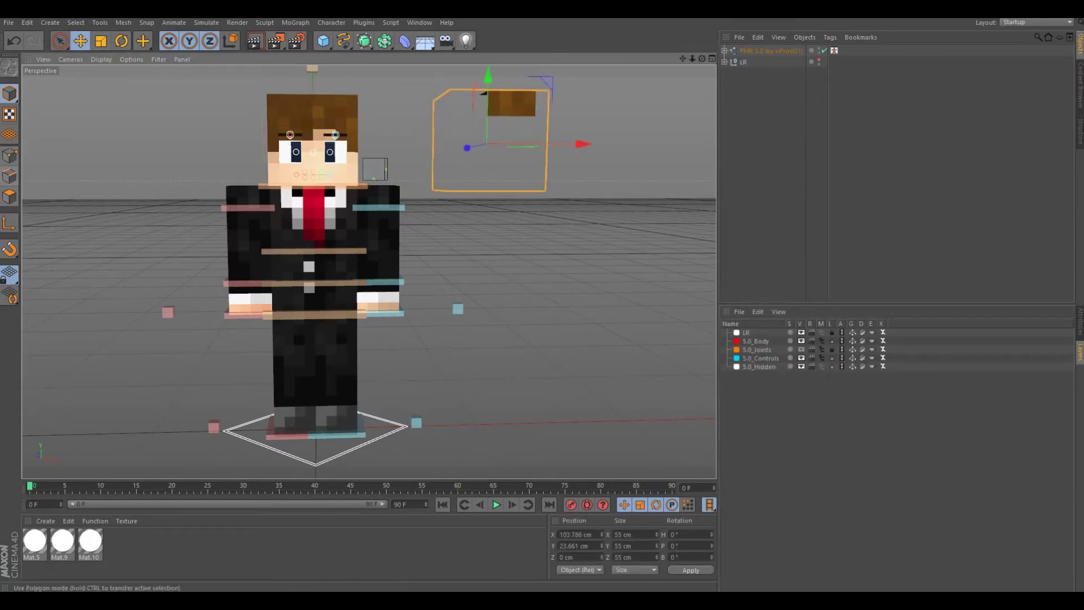
Step: Extrude the hair polygons of the head's outer layer by 3 cm and move the layer back onto the head
key(o)
key(ctrl+a)
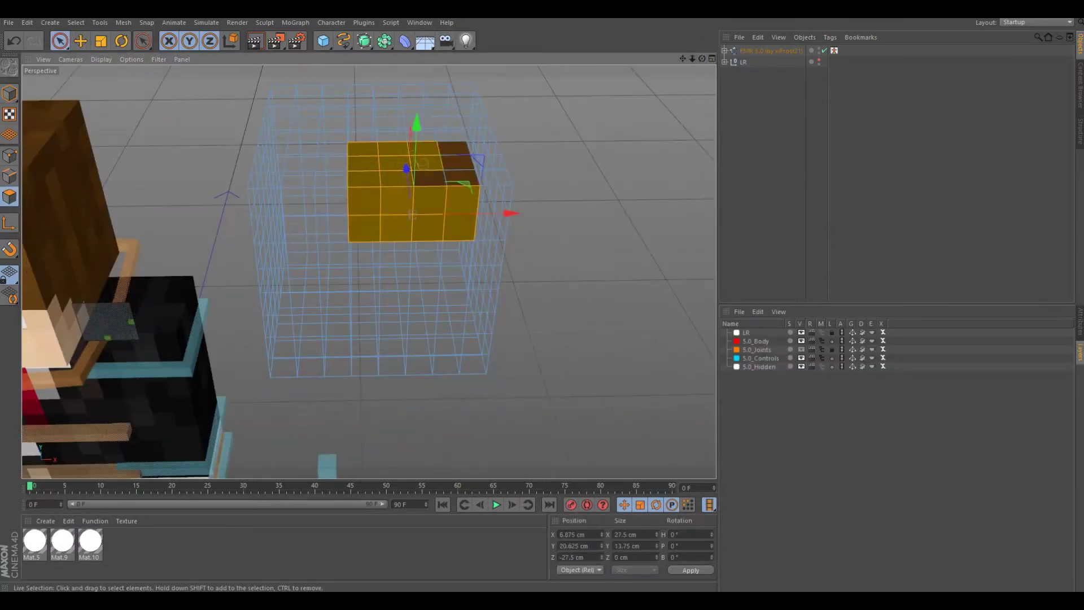
key(d)
key(Return)
drag(702, 58, 660, 96)
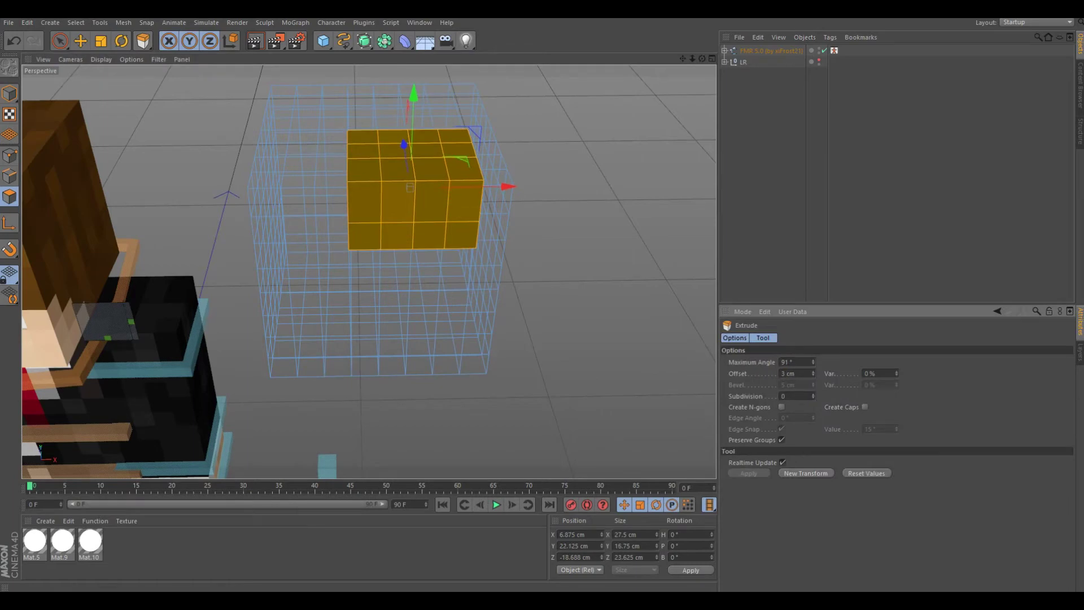
key(e)
key(ctrl+z)
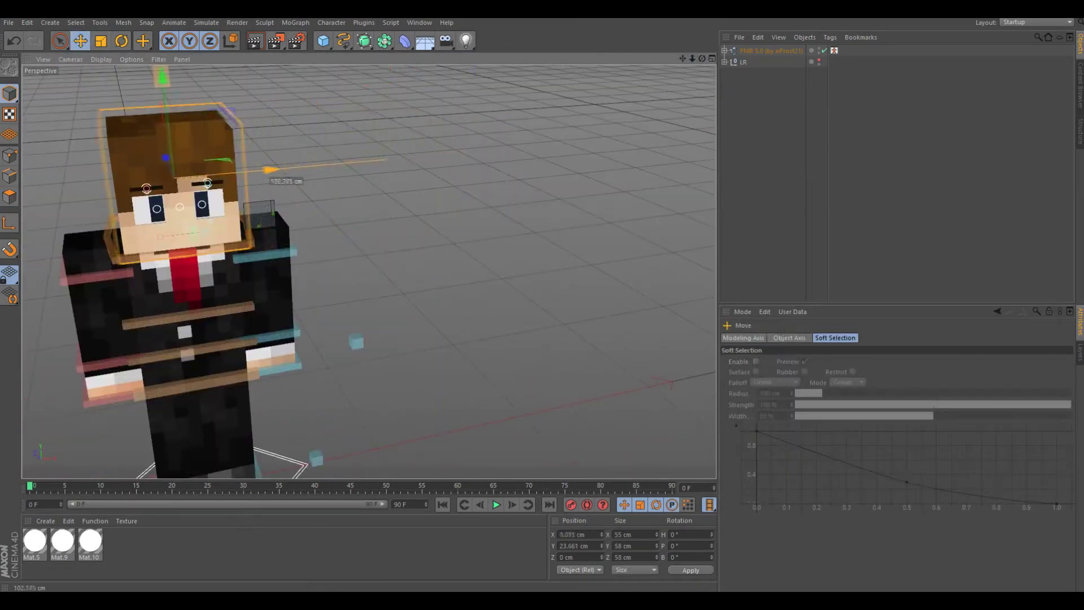
Step: Scale the head's outer hair layer down to about 50 × 52.5 × 53.3 cm so it fits the head
key(o)
key(t)
alt+drag(339, 271, 284, 180)
scroll(339, 254, up, 5)
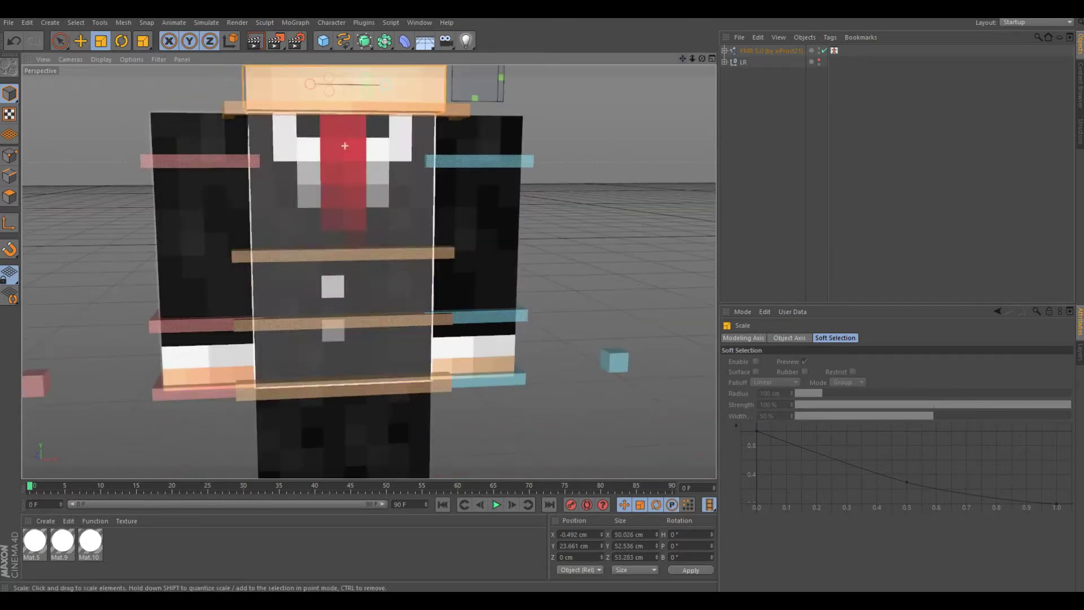
Step: Try to select the tie polygons on the front of the torso and extrude them
key(9)
mouse_move(336, 116)
mouse_down()
mouse_move(367, 214)
mouse_move(339, 283)
mouse_up()
key(ctrl+d)
mouse_move(367, 148)
mouse_down()
mouse_move(336, 186)
mouse_move(339, 212)
mouse_move(366, 203)
mouse_up()
key(d)
key(9)
key(d)
double_click(796, 373)
text(100)
key(Return)
key(ctrl+z)
key(9)
scroll(369, 271, down, 5)
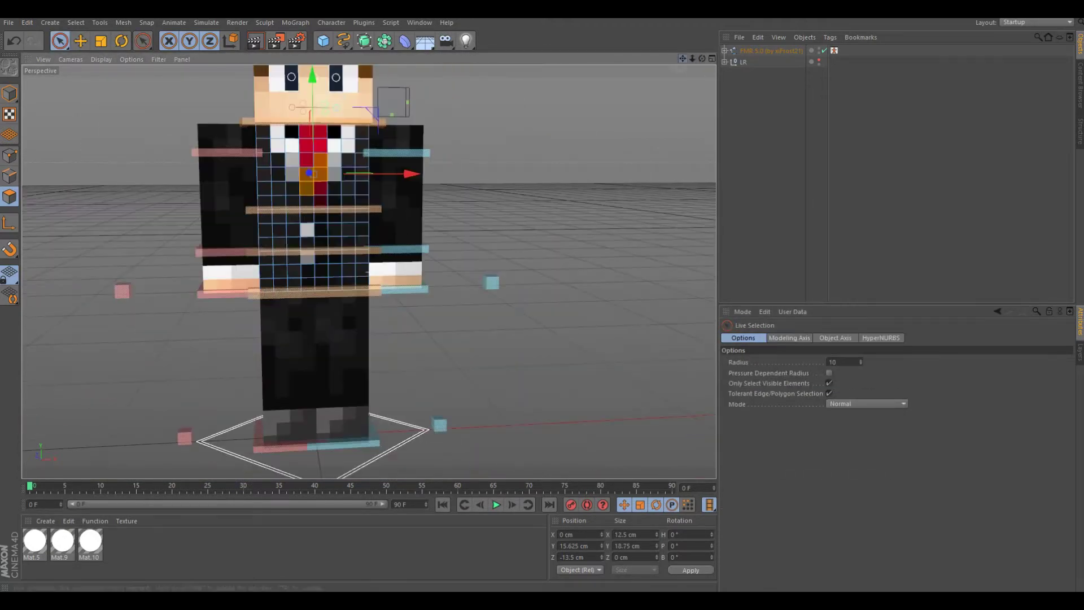
key(e)
mouse_move(369, 271)
alt+mouse_down()
mouse_move(339, 265)
mouse_move(372, 259)
alt+mouse_up()
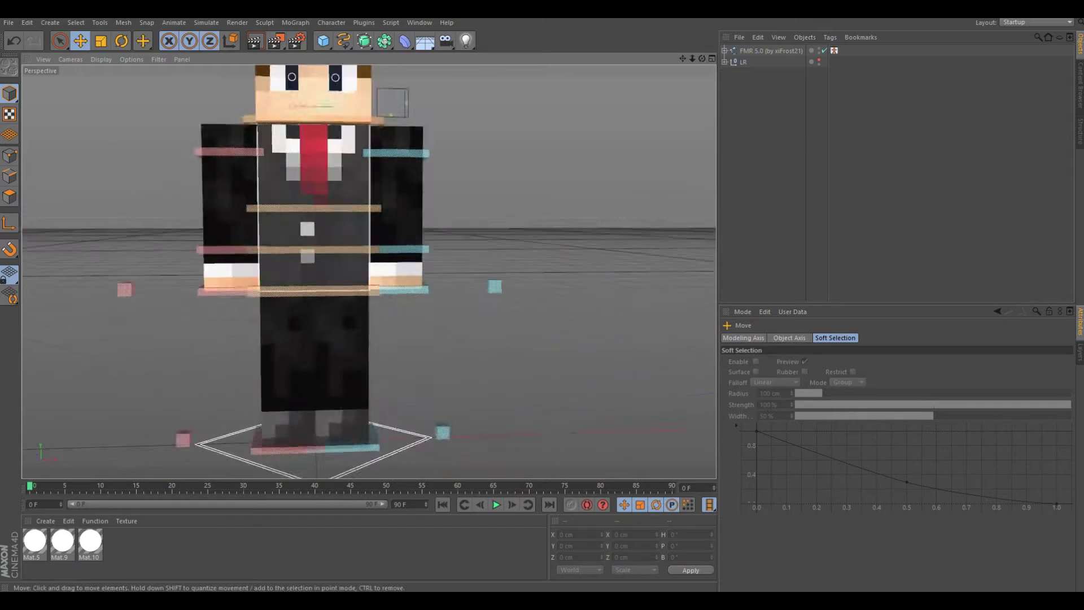
Step: Loop-select the dark sleeve row just above the white cuffs on both arms and extrude it 2 cm
scroll(369, 271, up, 5)
key(u)
key(l)
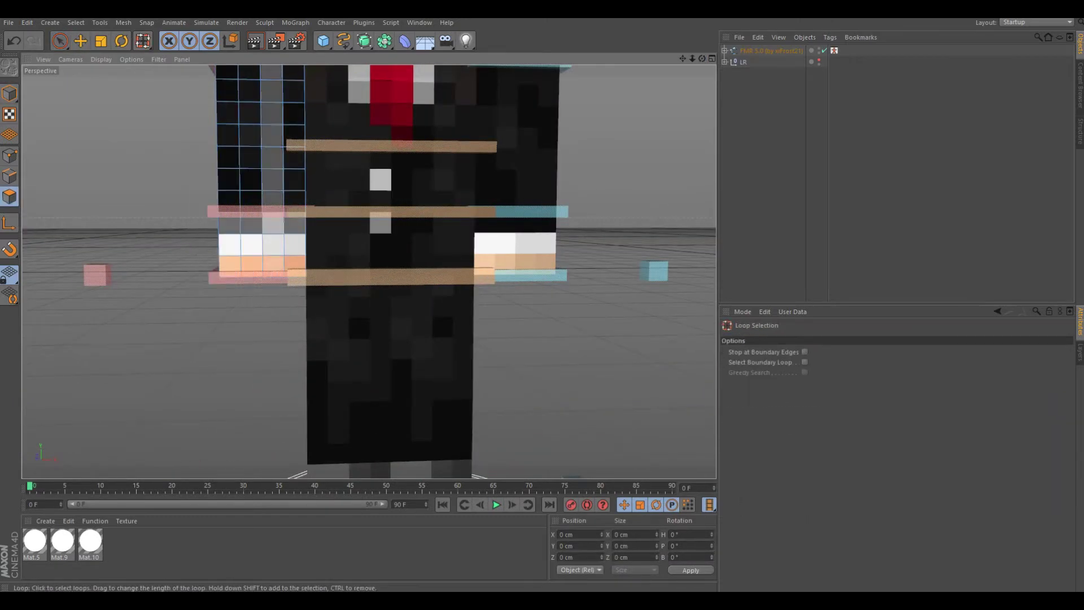
click(271, 223)
key(e)
key(u)
key(l)
shift+click(514, 222)
key(d)
scroll(369, 272, down, 4)
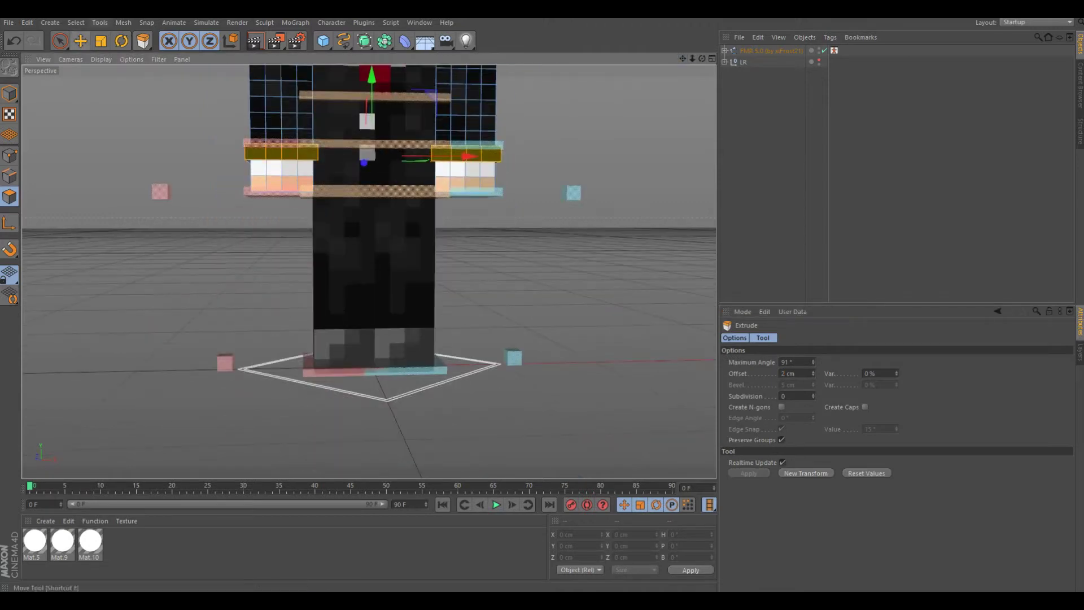
key(e)
Step: Select the grey shoe polygon loops on both legs and extrude them 2 cm
key(9)
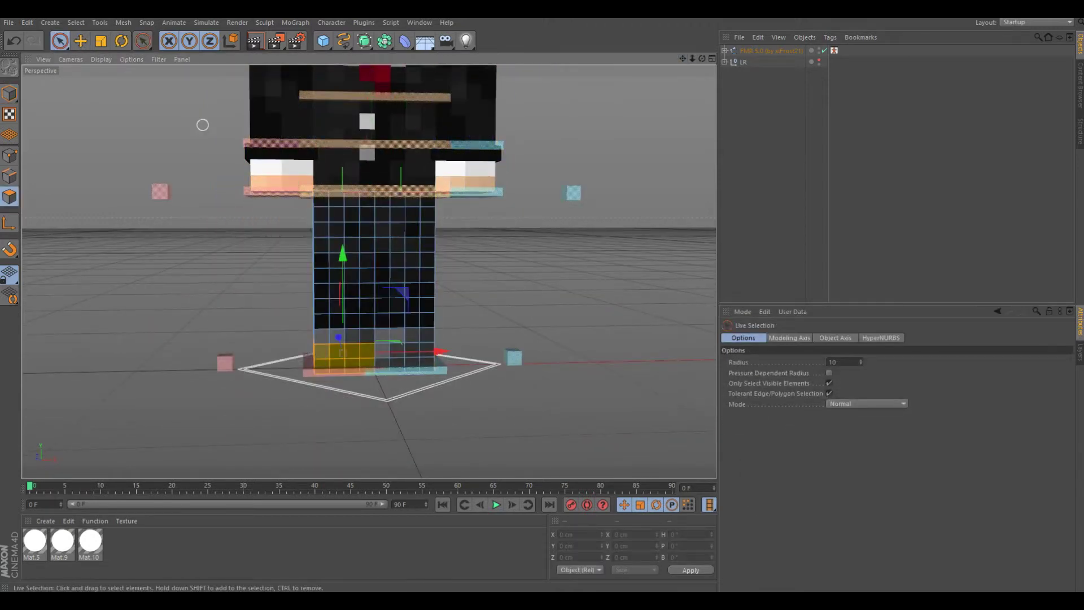
key(u)
key(l)
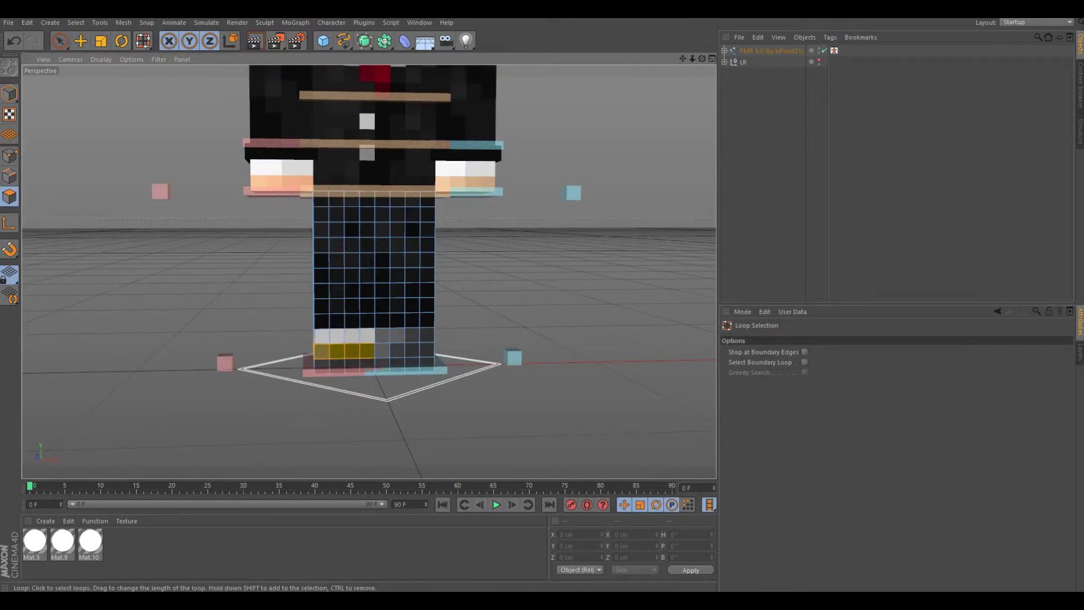
shift+click(404, 361)
key(e)
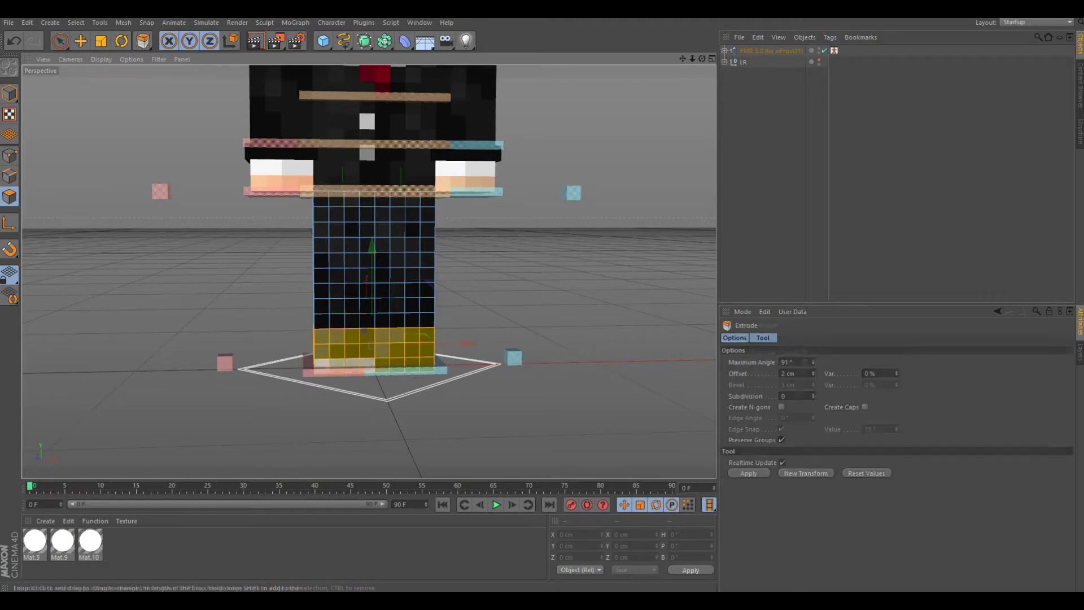
scroll(370, 271, down, 5)
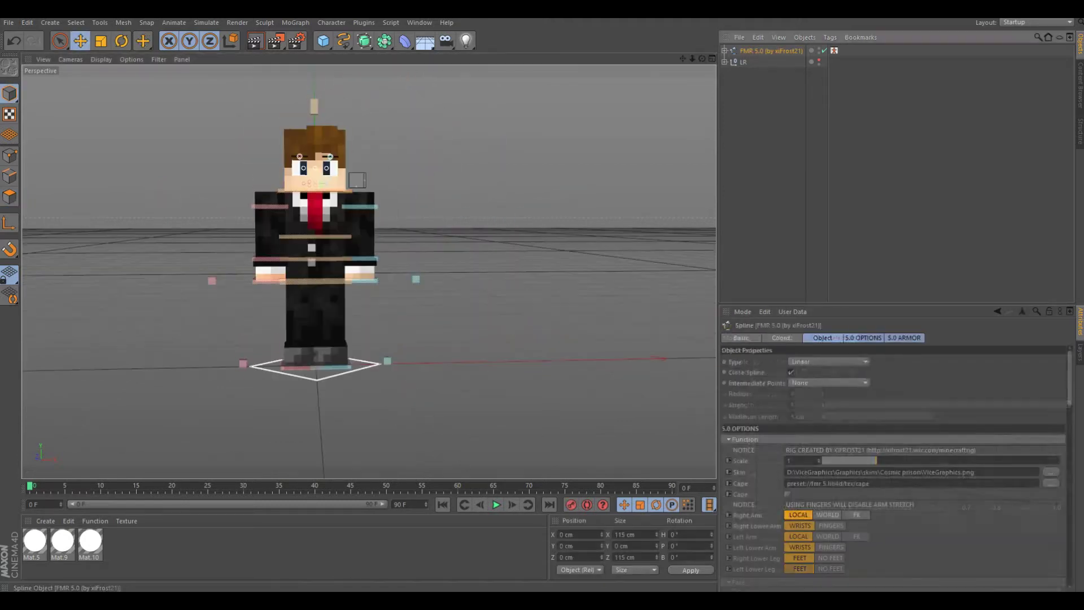
Step: Rotate the whole character rig to a heading of about 75°
key(r)
drag(369, 271, 418, 274)
key(e)
Step: Raise both hands together in front of the chest, with the right hand at about X 24, Y 89, Z -52 cm
click(305, 281)
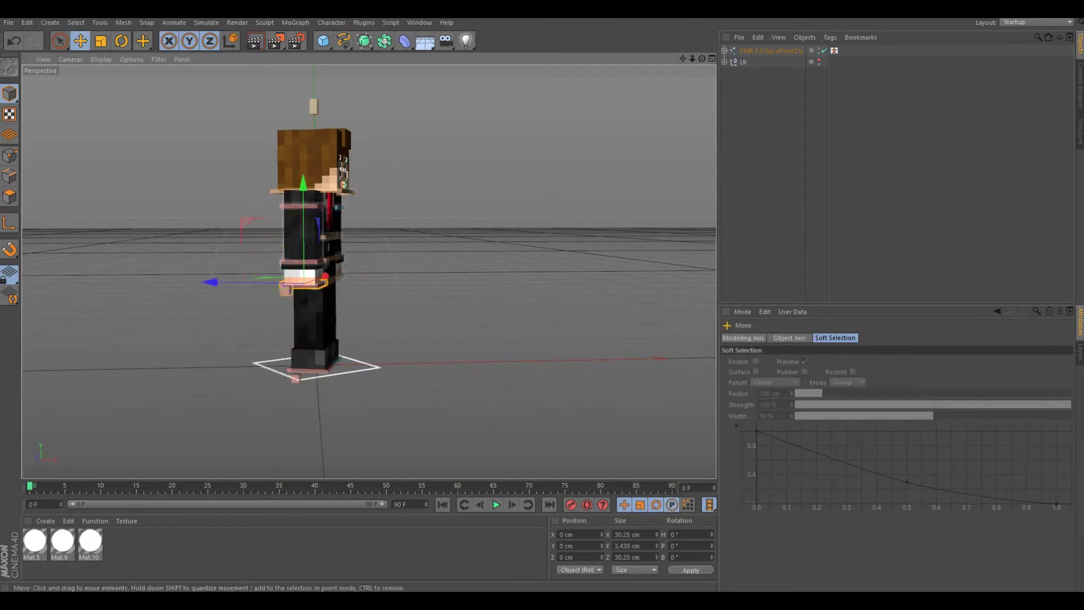
alt+middle_drag(377, 159, 388, 210)
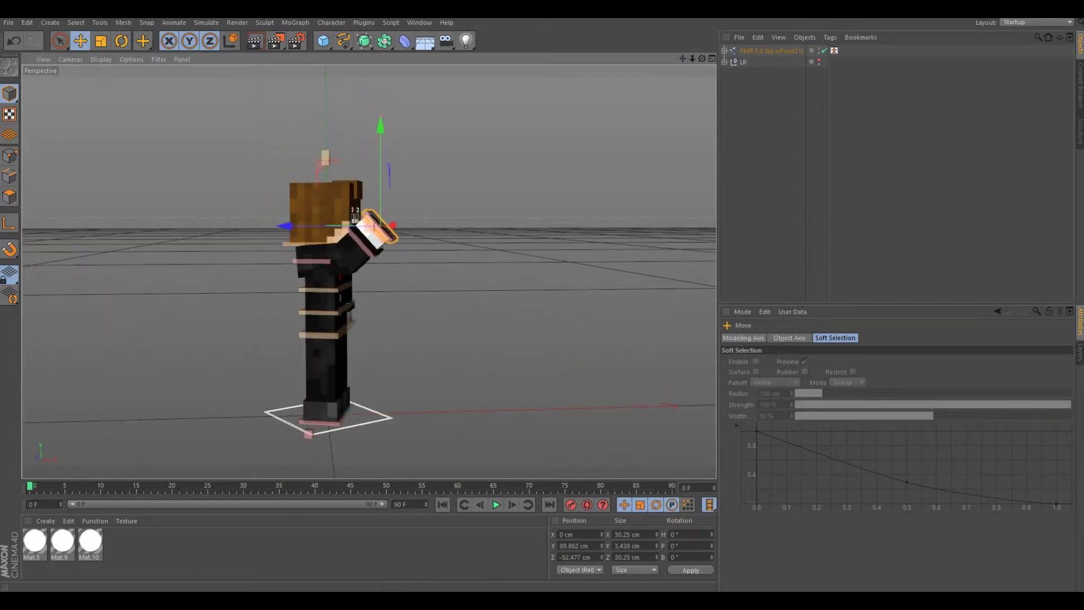
alt+drag(339, 271, 395, 272)
click(430, 339)
alt+drag(431, 339, 395, 254)
drag(420, 239, 409, 239)
drag(274, 240, 258, 257)
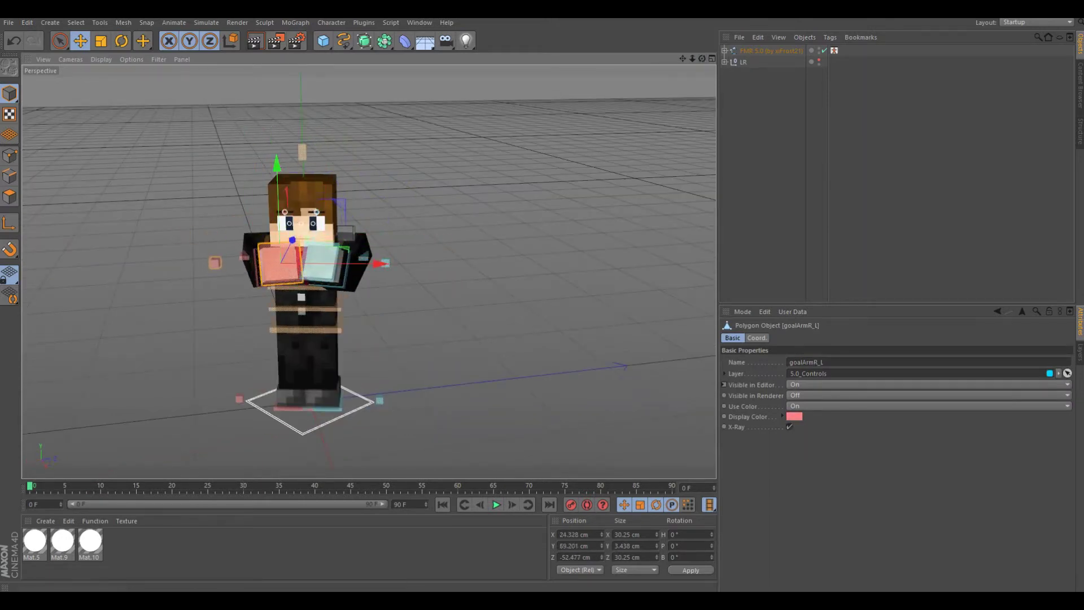
Step: Set the rig's right-hand pickaxe option to Iron
click(771, 50)
scroll(892, 451, down, 5)
click(796, 370)
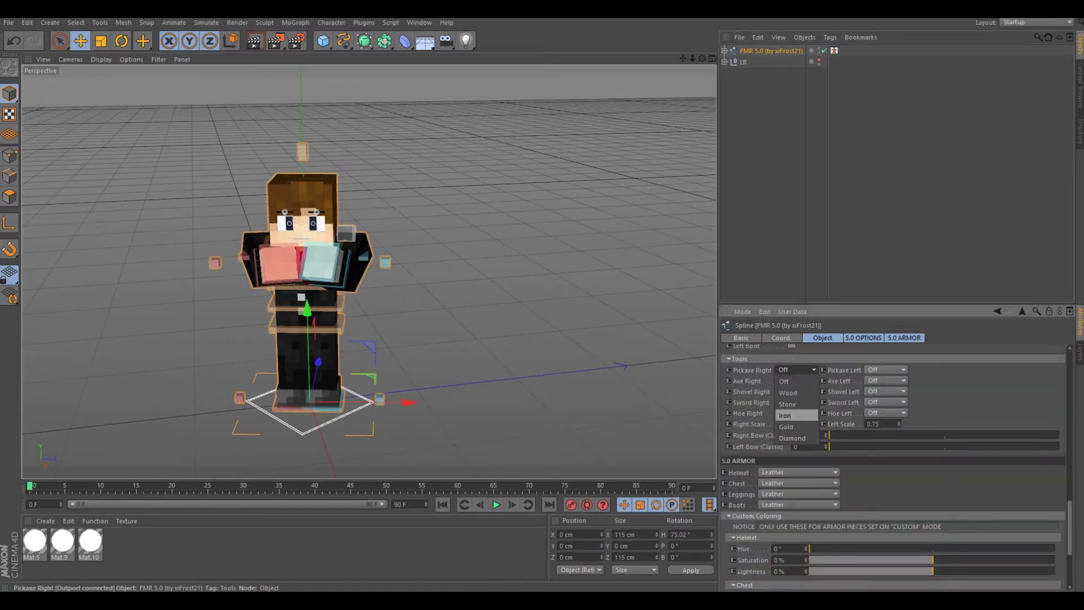
click(784, 415)
Step: Position the pickaxe in the raised hands and rotate it to about H 58°, P -24°, B -5°
click(270, 210)
key(r)
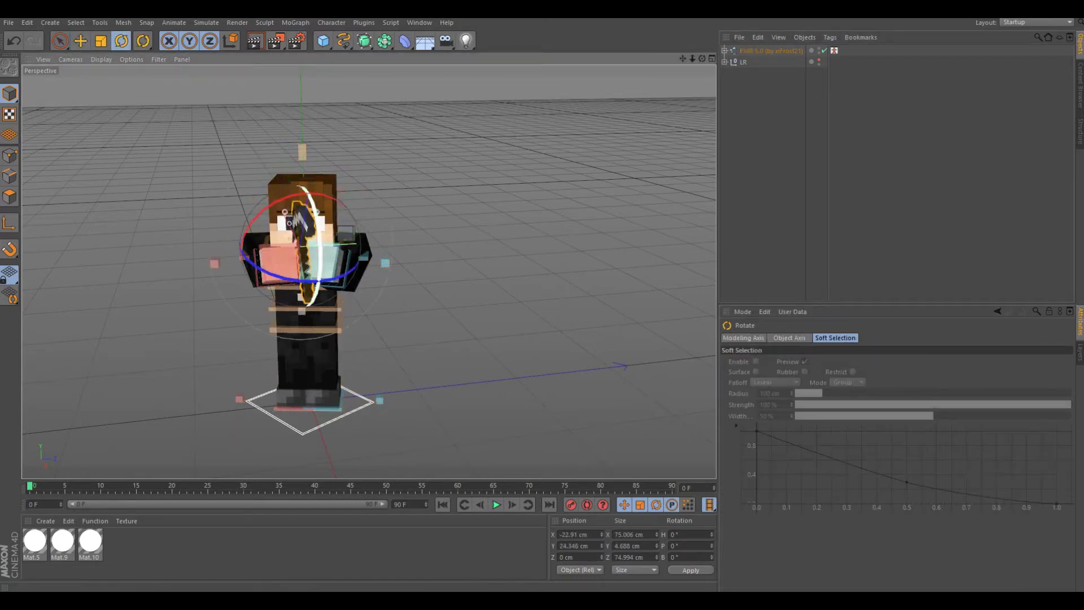
key(e)
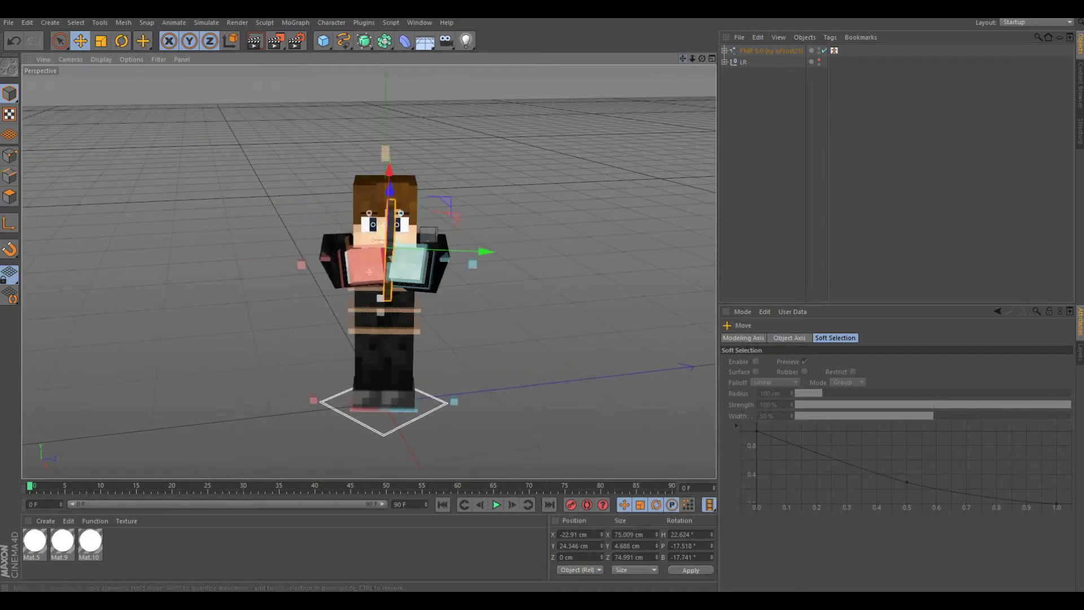
alt+drag(316, 271, 368, 272)
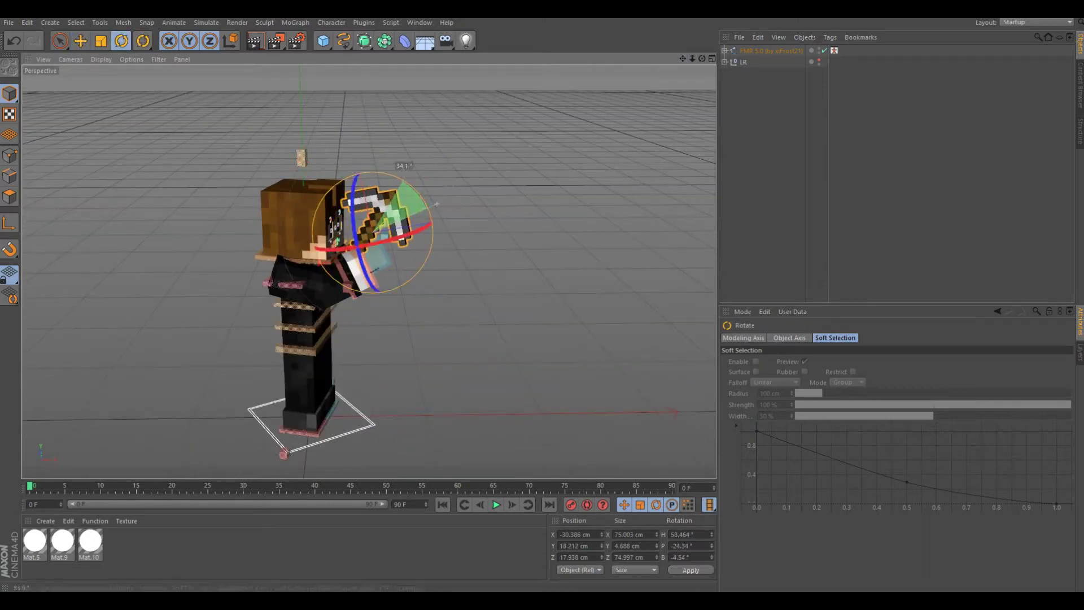
alt+drag(316, 271, 372, 271)
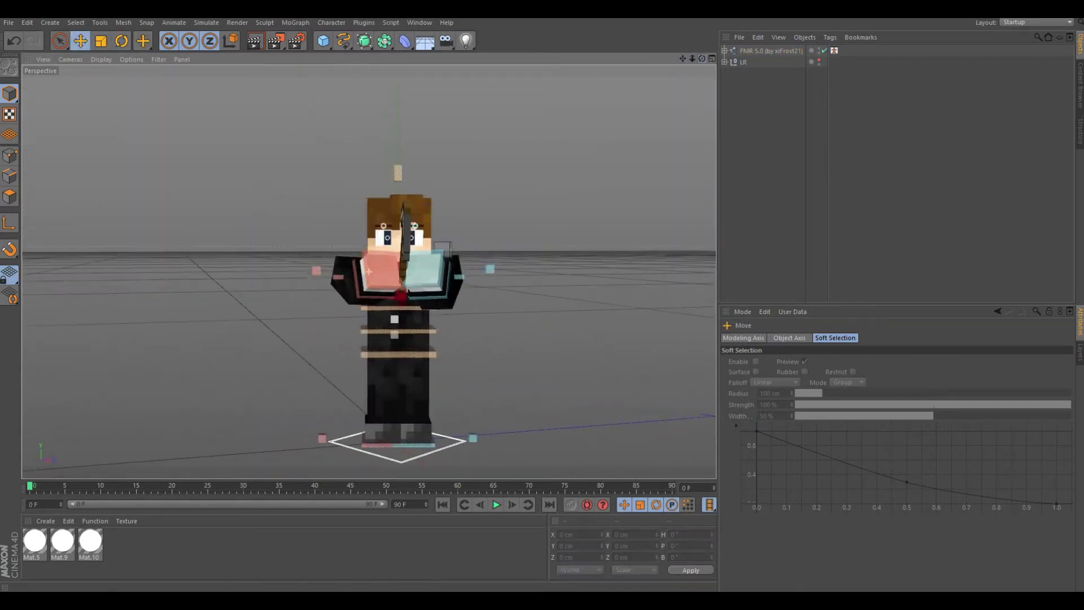
Step: Readjust the pickaxe to about X -41, Y 3, Z 16 cm, rotated to H 58°, P -34°, B -1°
click(381, 268)
click(417, 237)
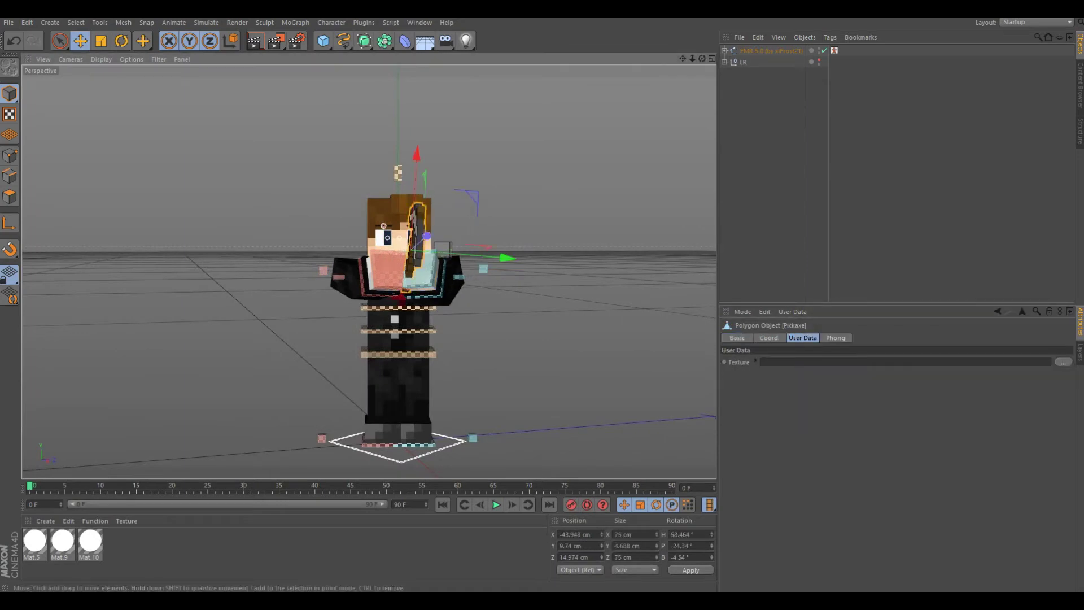
key(r)
drag(405, 237, 415, 225)
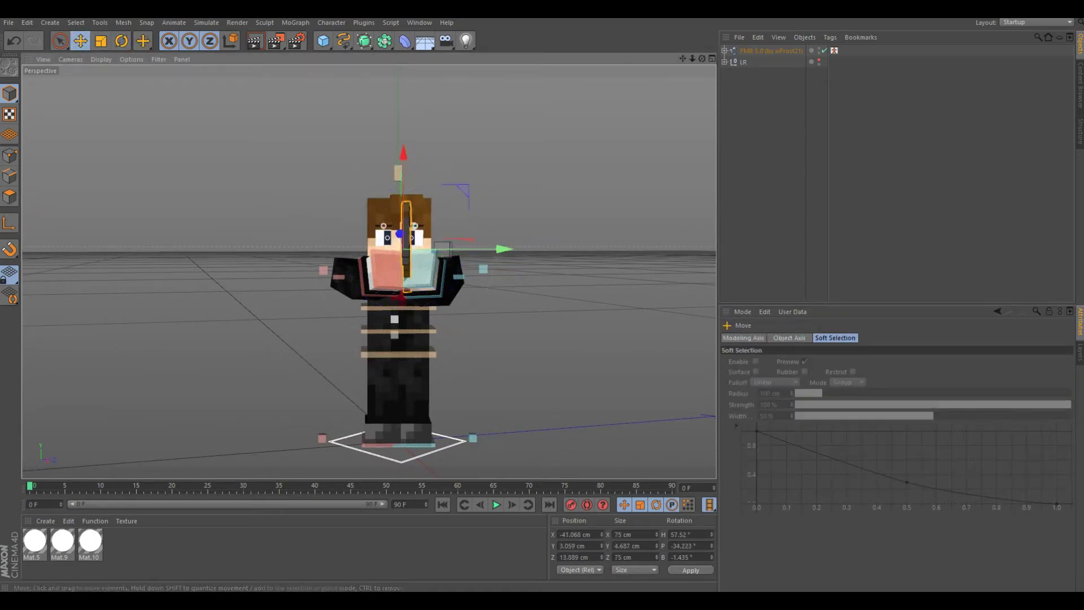
alt+drag(367, 271, 316, 271)
Step: Display the rig's layers and bend the character's upper body back to a pitch of about -20°
click(309, 316)
key(r)
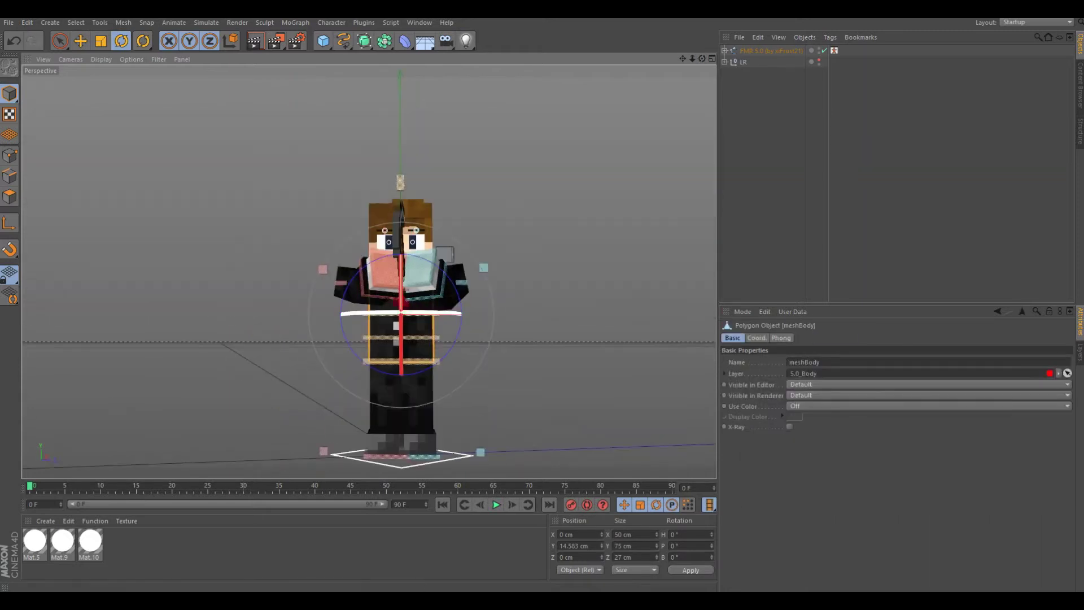
key(shift+F4)
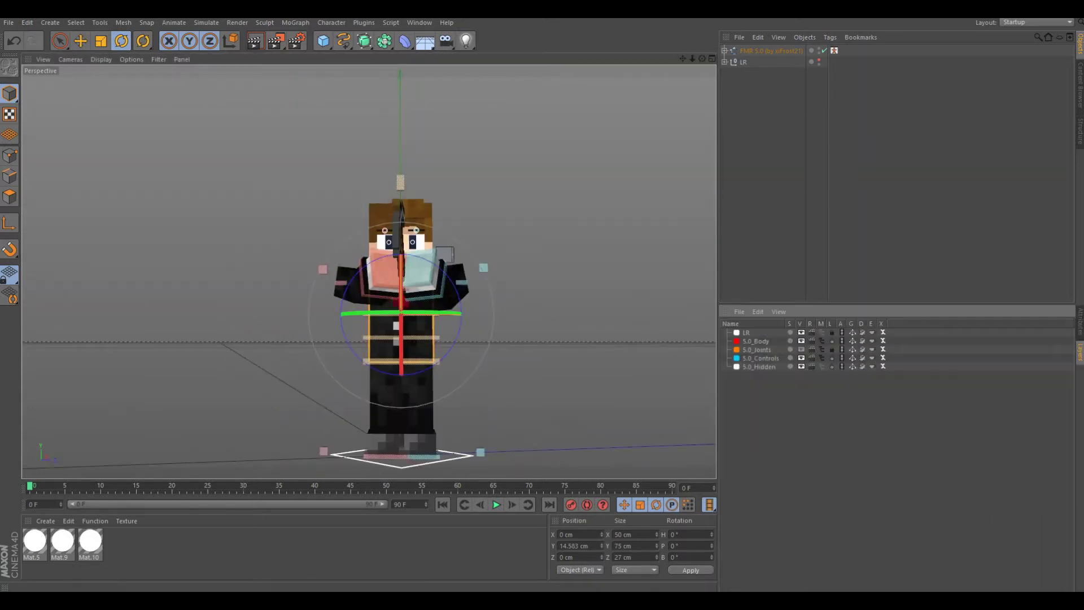
scroll(395, 271, up, 3)
scroll(395, 271, down, 3)
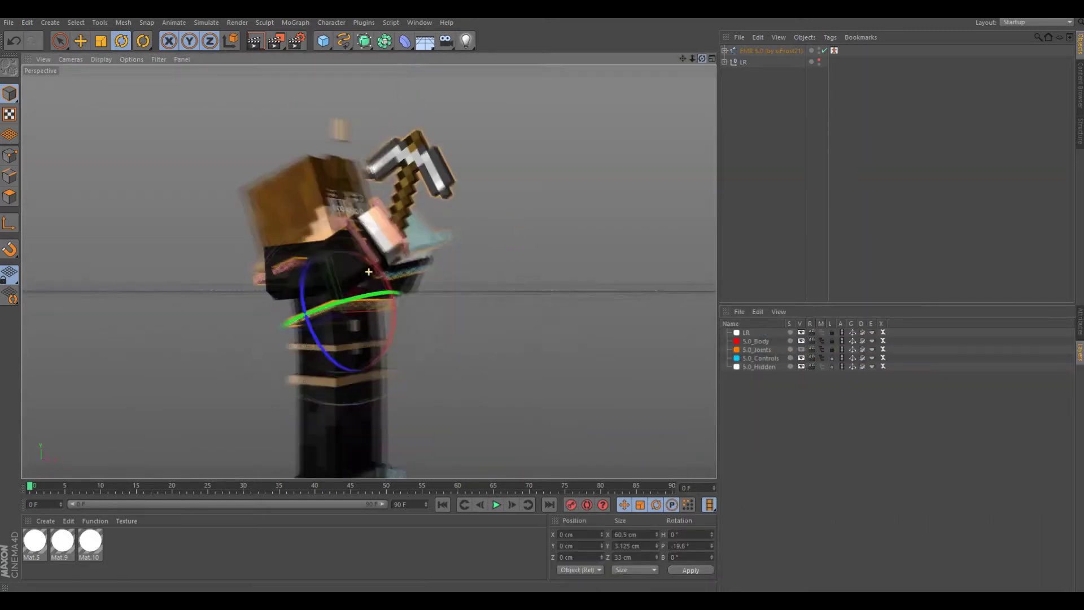
alt+drag(367, 271, 339, 265)
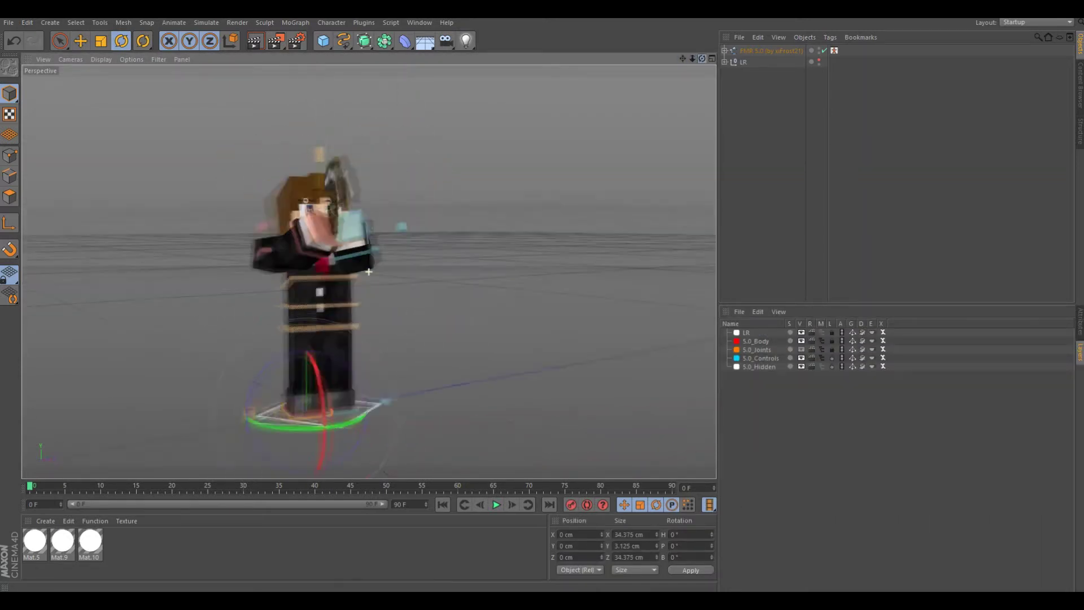
Step: Raise the left hand to about Y 110, Z -31 cm and lean the character's upper body back
key(e)
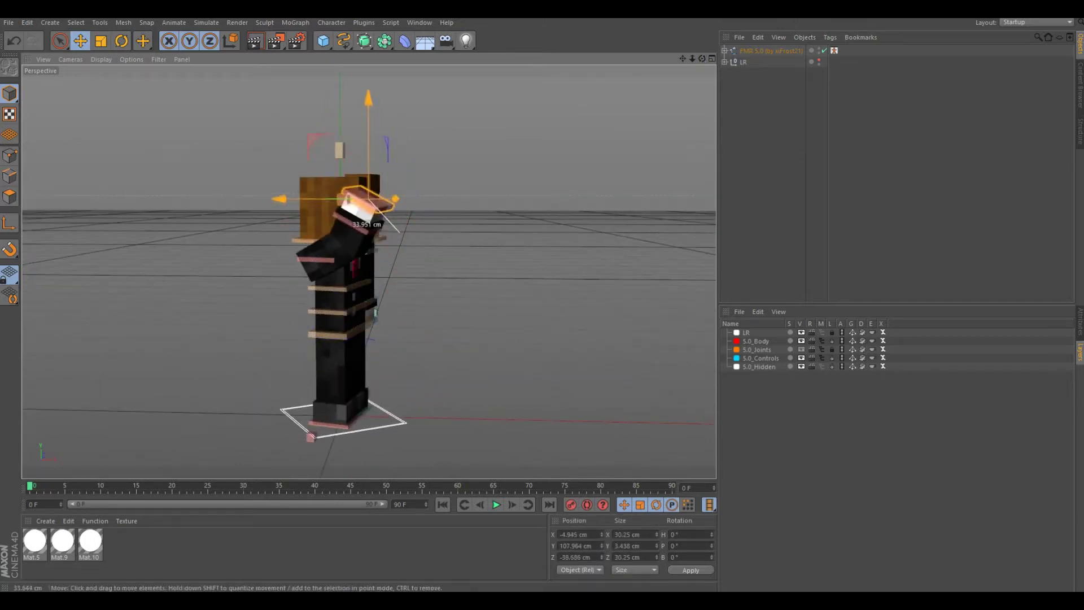
mouse_move(367, 271)
alt+mouse_down()
mouse_move(316, 271)
mouse_move(368, 272)
alt+mouse_up()
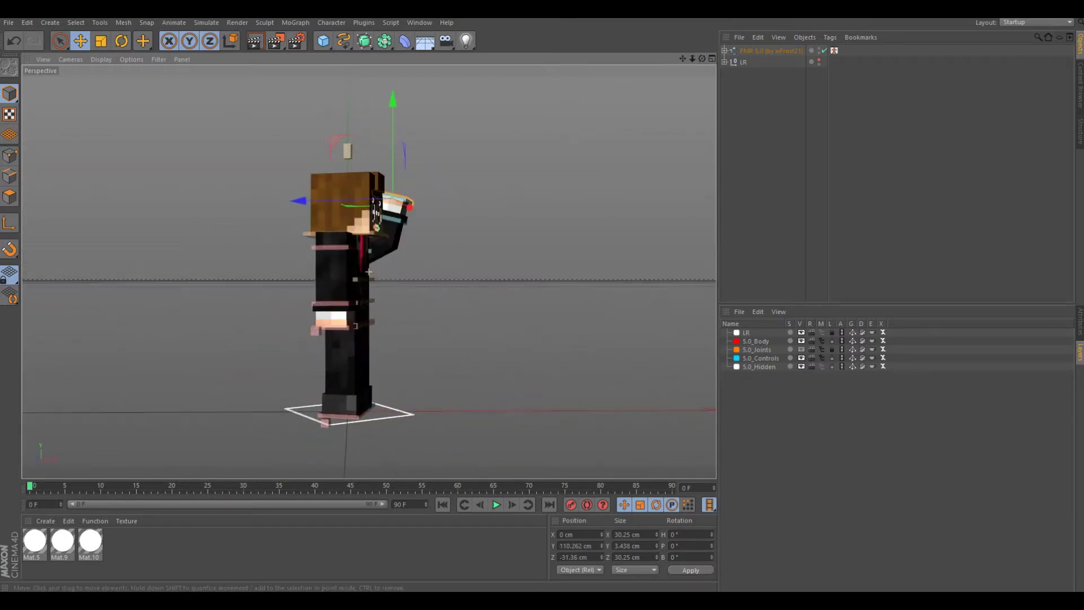
key(r)
drag(338, 305, 319, 319)
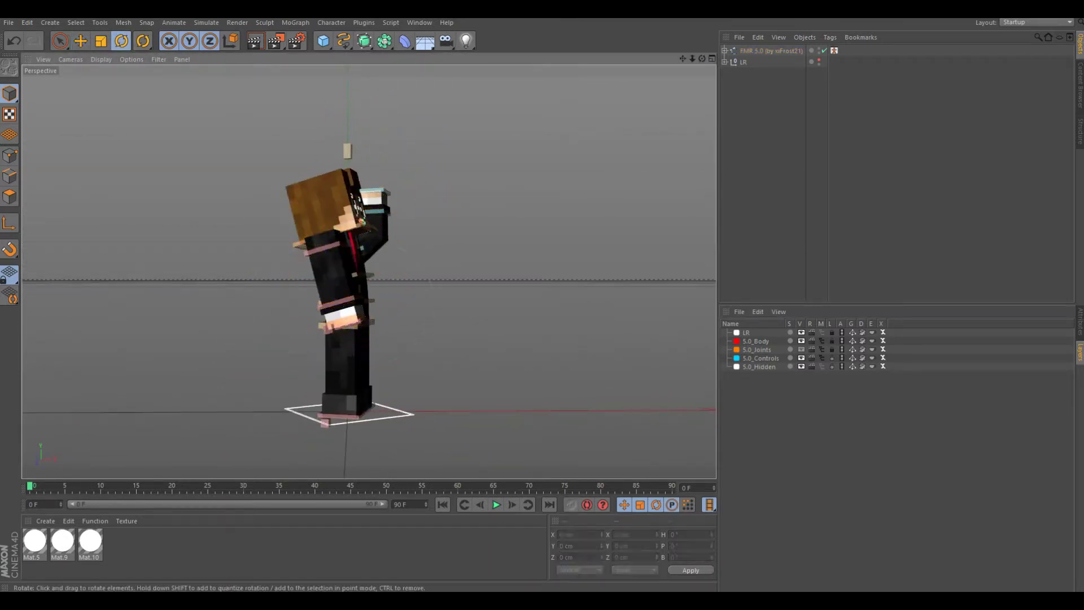
Step: Bend the right arm by moving its hand control beside the hip, and twist the upper body
key(e)
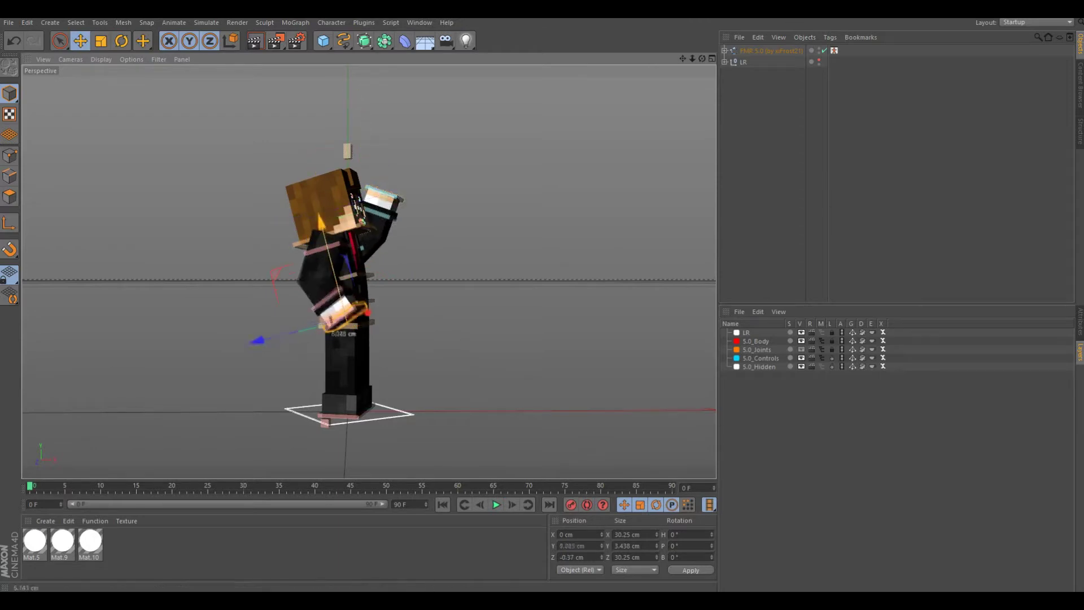
alt+drag(316, 271, 367, 271)
drag(314, 317, 319, 310)
mouse_move(372, 265)
mouse_down()
mouse_move(339, 285)
mouse_move(368, 272)
mouse_up()
Step: Move the foot controls apart to put the legs into a wide stride, and clear the selection
click(338, 413)
key(e)
drag(241, 395, 242, 399)
key(ctrl+shift+a)
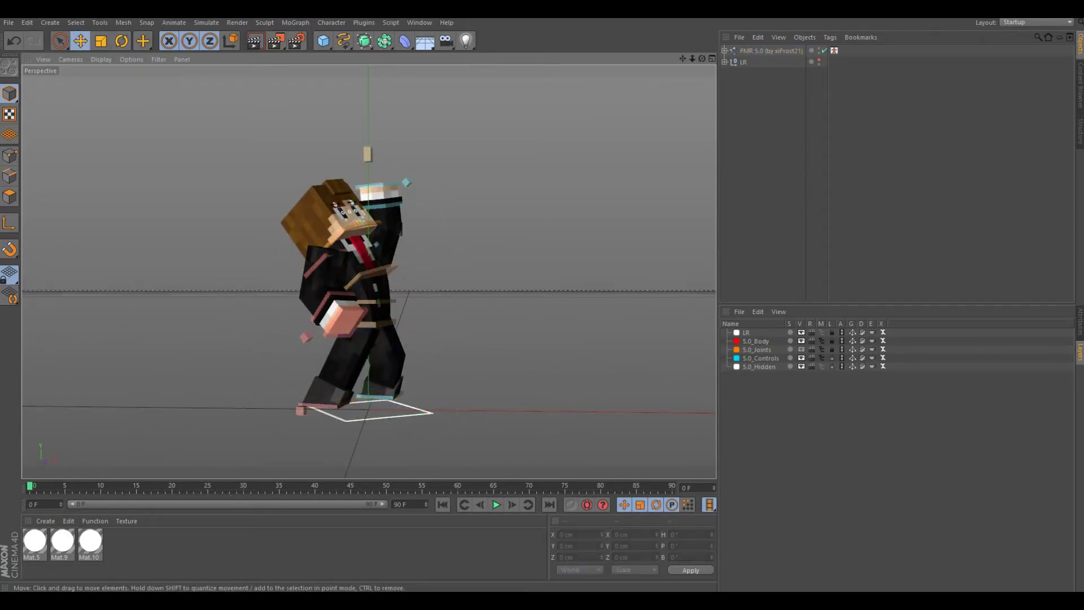
Step: Set the rig's left-hand pickaxe option to Iron
click(770, 50)
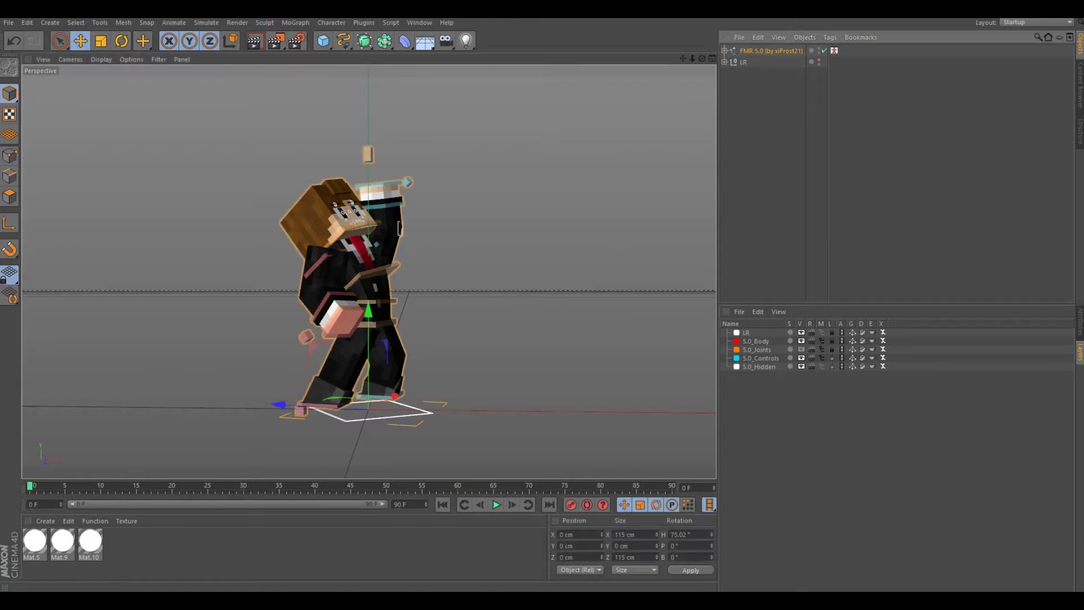
click(1079, 322)
scroll(892, 451, down, 5)
click(885, 369)
click(877, 404)
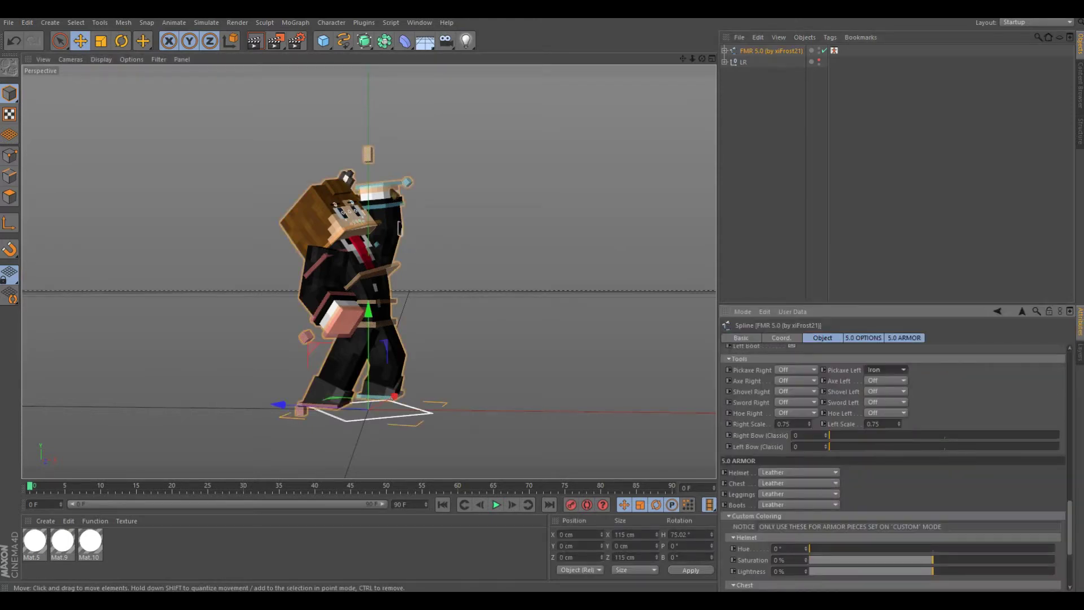
Step: Reposition the raised left hand through its wrist control, tilting the iron pickaxe over the head, and clear the selection
click(407, 181)
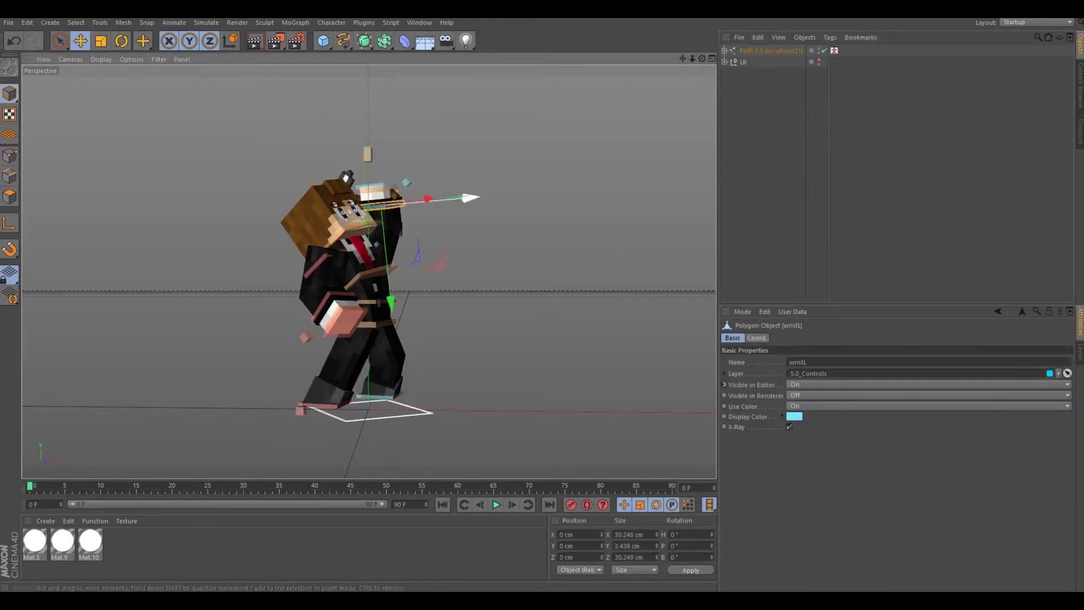
click(1079, 350)
drag(406, 186, 389, 195)
key(ctrl+shift+a)
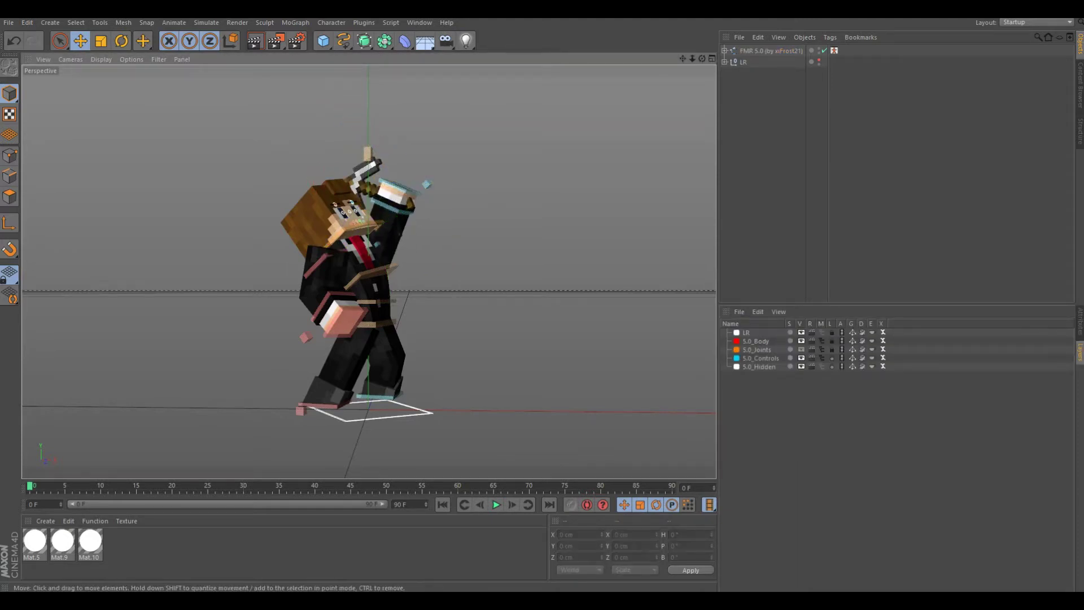
Step: Rotate the head so the face points forward, and deselect everything
key(r)
click(361, 226)
drag(361, 226, 352, 231)
key(ctrl+shift+a)
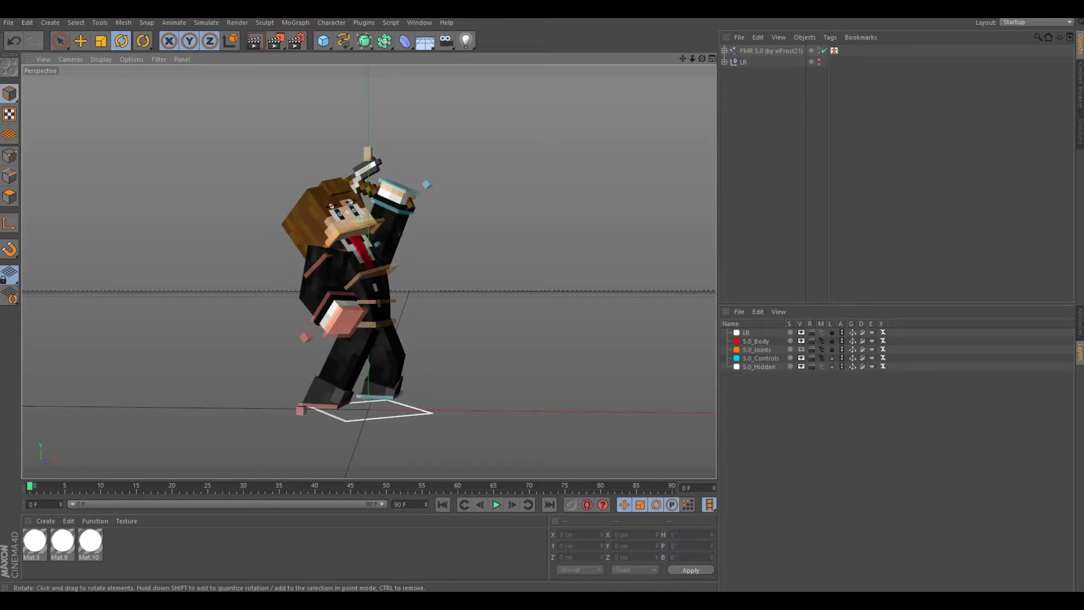
Step: Save the file as ViceGraphics in the Cosmic folder inside Renders
key(ctrl+shift+s)
click(282, 47)
double_click(186, 179)
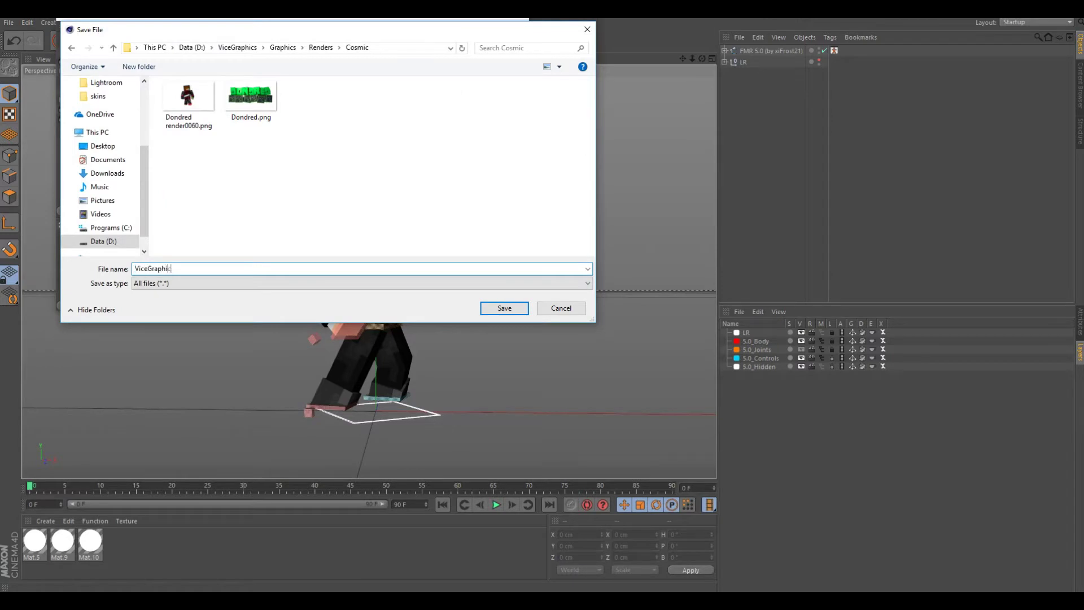
text(s)
key(Return)
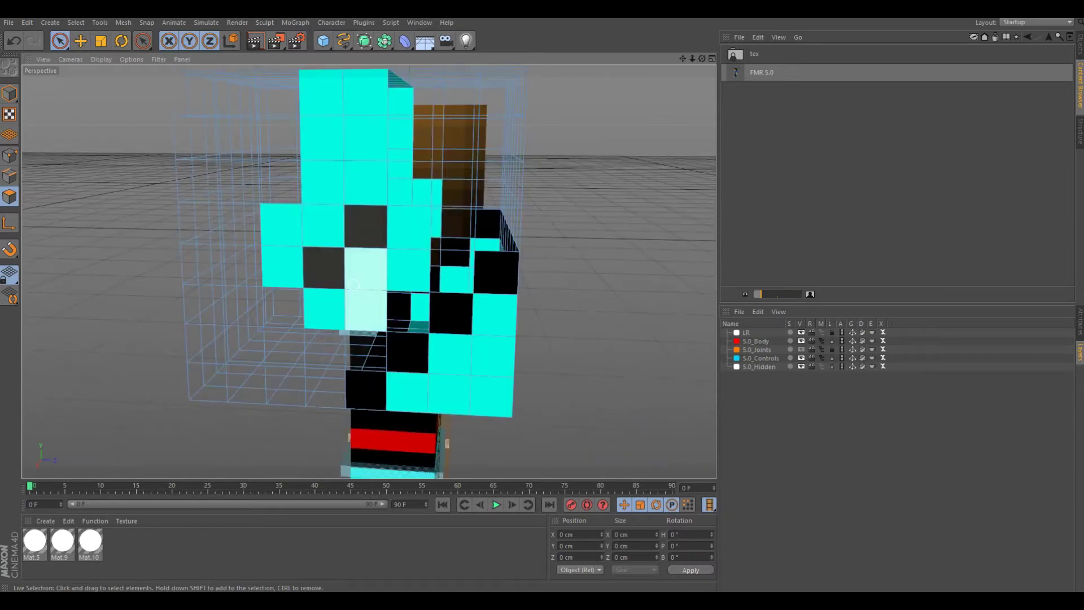
Step: Select the cyan and black headphone polygons on both sides of the head's outer layer, including the band
click(339, 248)
click(316, 237)
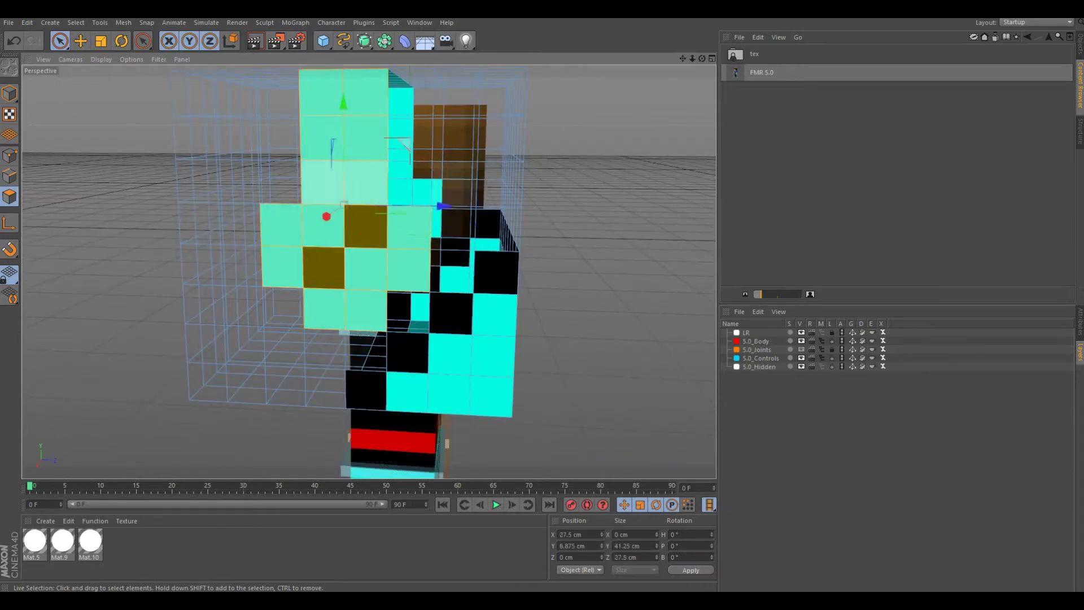
alt+drag(339, 254, 369, 272)
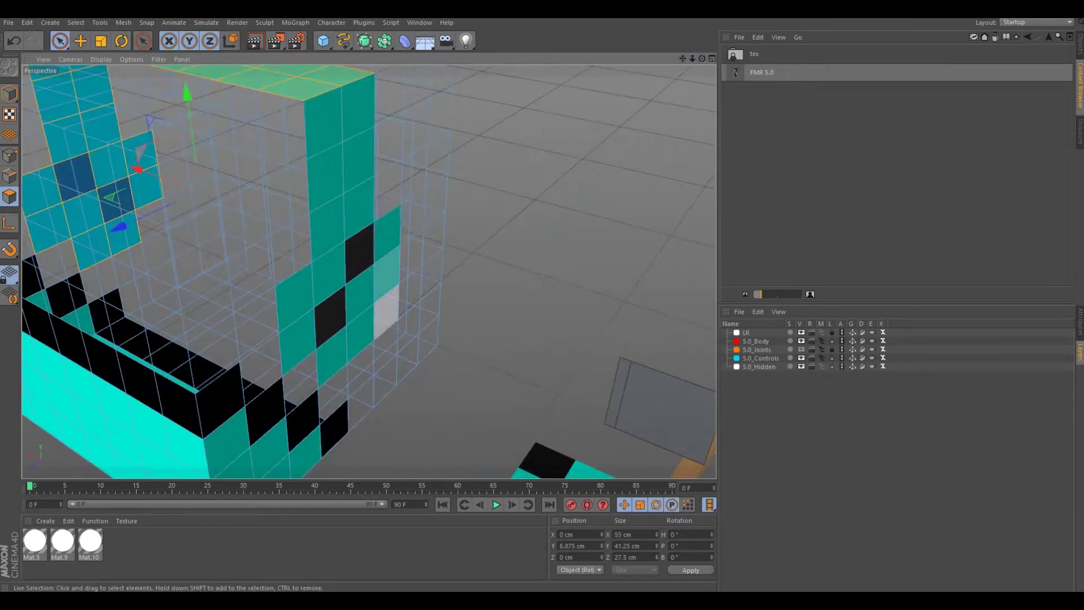
drag(384, 316, 316, 350)
drag(338, 101, 356, 181)
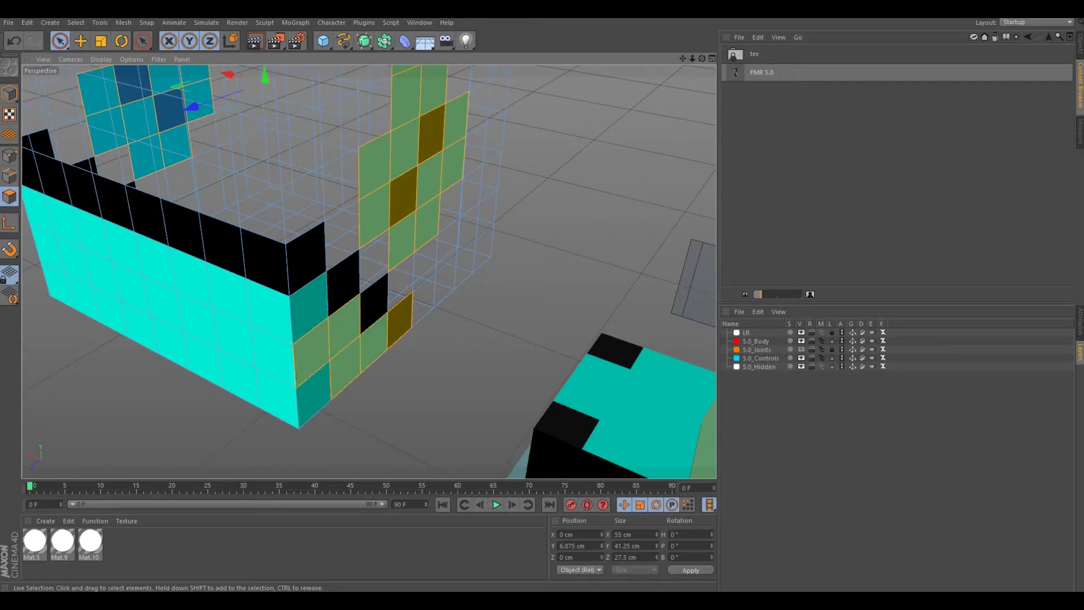
Step: Add the hood's back, side and underside polygons to the selection and extrude everything by 4 cm
mouse_move(271, 367)
mouse_down()
mouse_move(271, 254)
mouse_move(113, 316)
mouse_move(187, 271)
mouse_move(136, 277)
mouse_up()
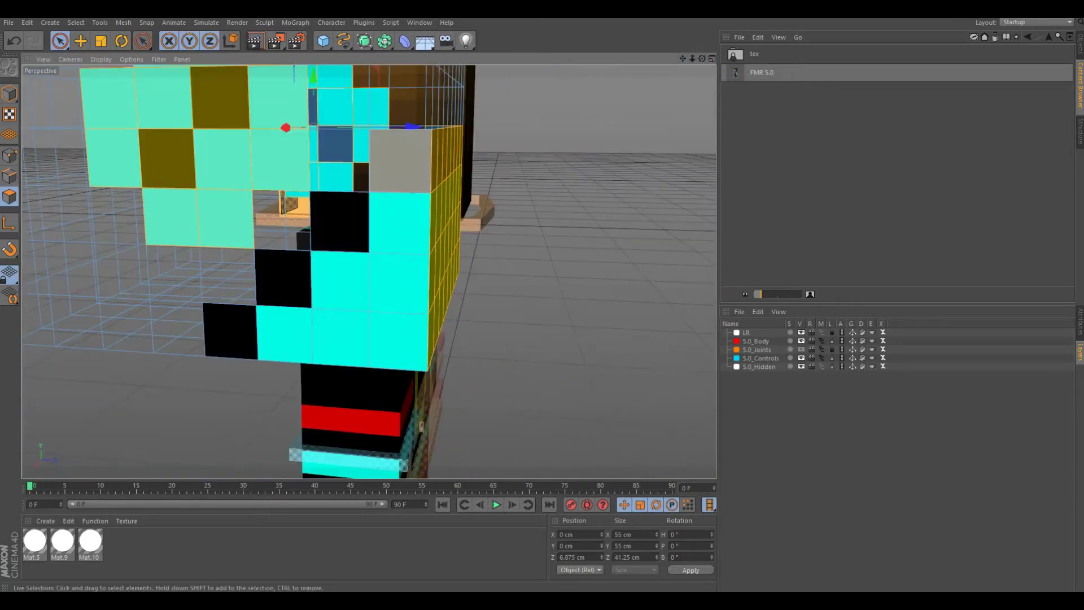
drag(395, 169, 254, 310)
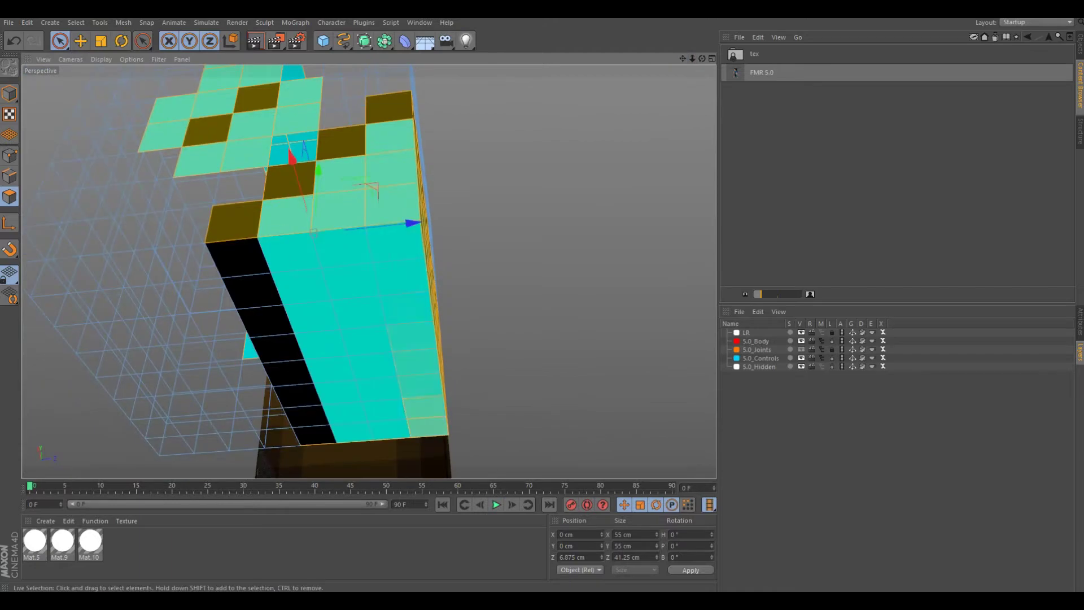
drag(225, 243, 316, 429)
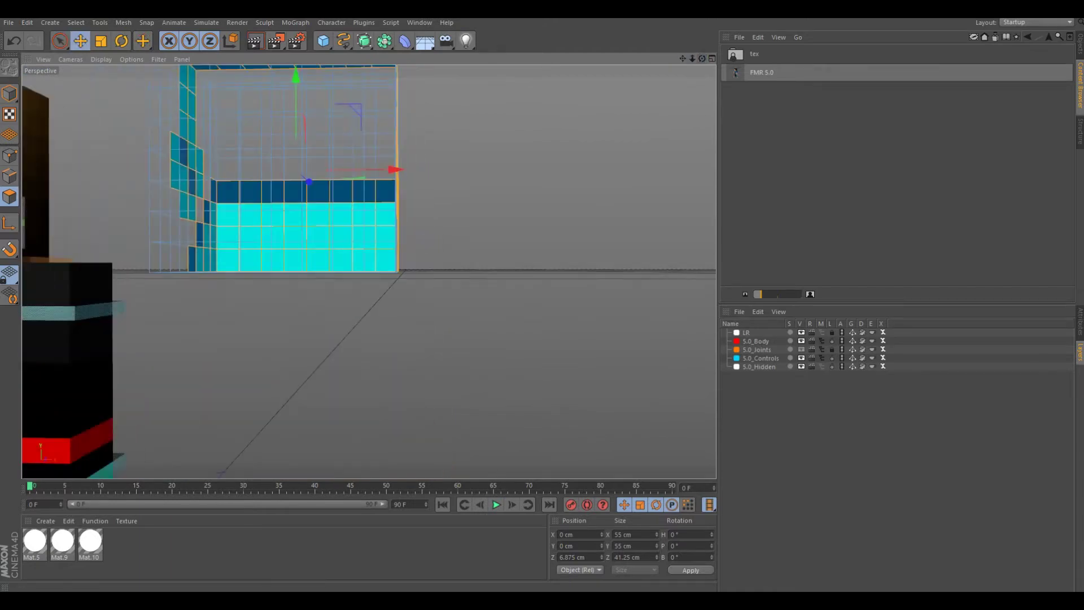
key(d)
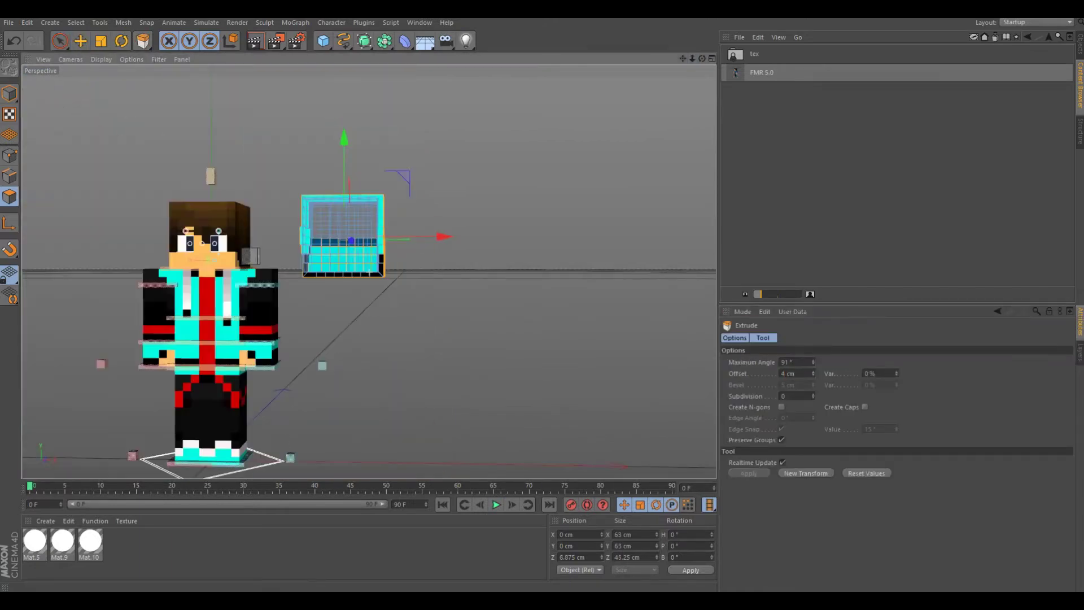
Step: Move the extruded headgear onto the character's head and scale it down to about 58.6 x 58.7 x 52.4 cm
key(e)
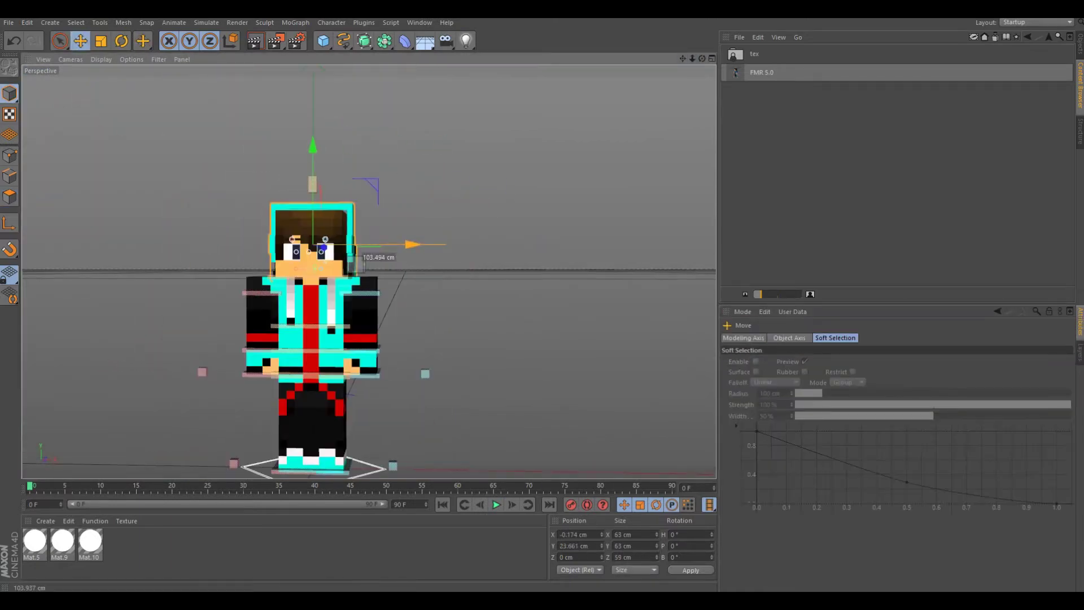
key(t)
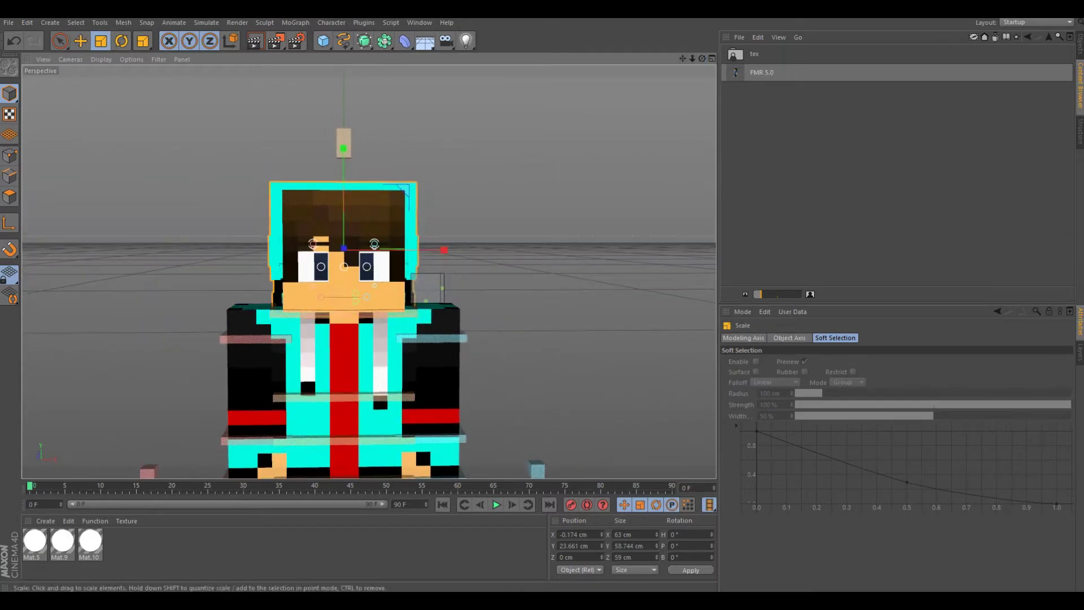
alt+drag(361, 271, 305, 271)
drag(237, 282, 226, 282)
alt+drag(305, 271, 361, 271)
scroll(367, 271, down, 5)
scroll(367, 271, up, 5)
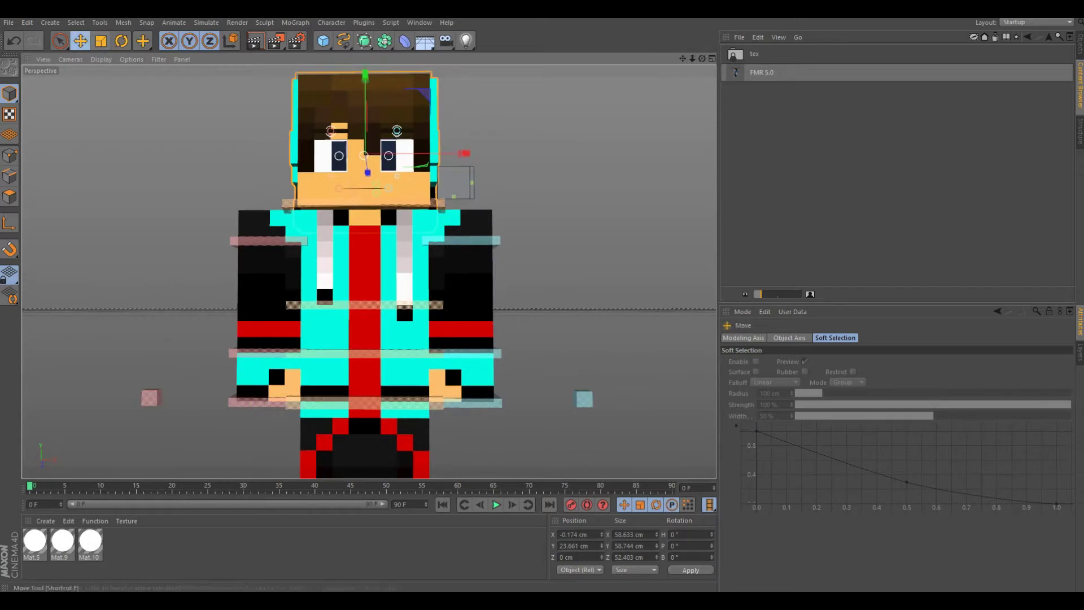
Step: Select the jacket-front and drawstring polygons on the torso and extrude them outward
key(space)
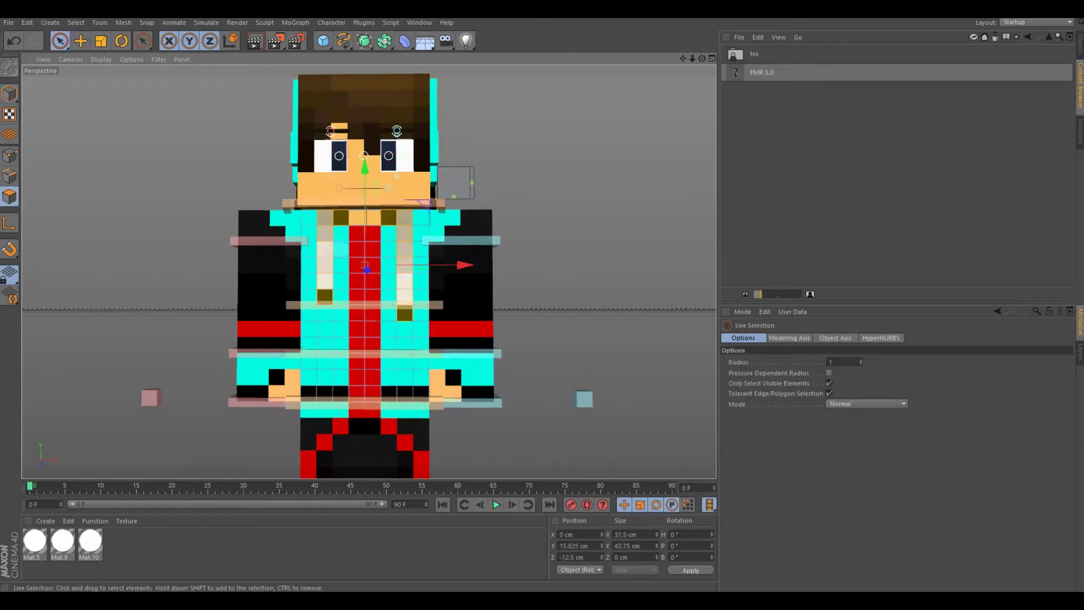
key(d)
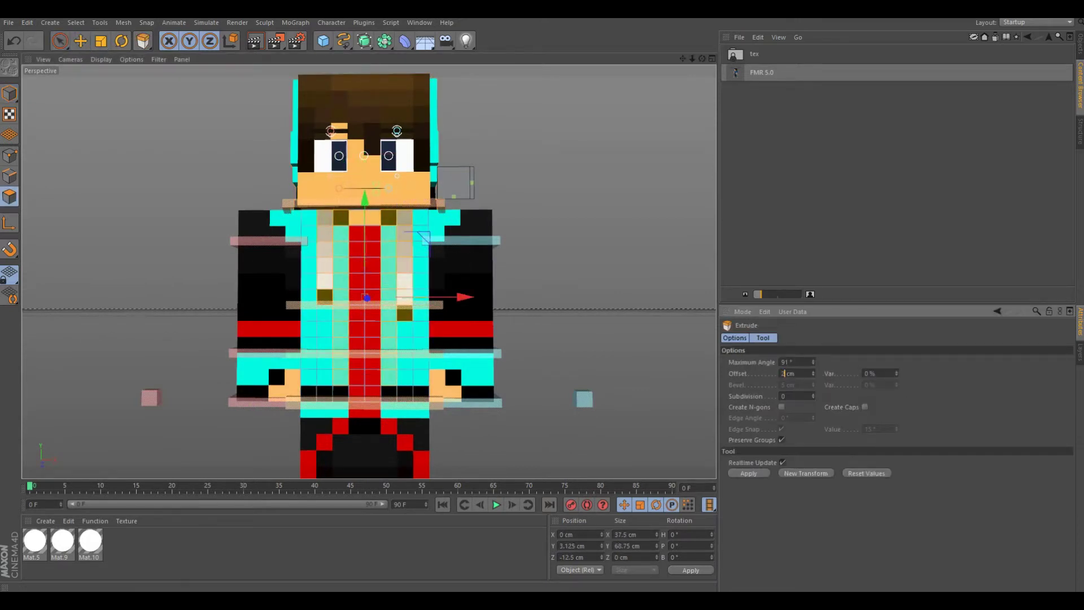
key(e)
key(ctrl+z)
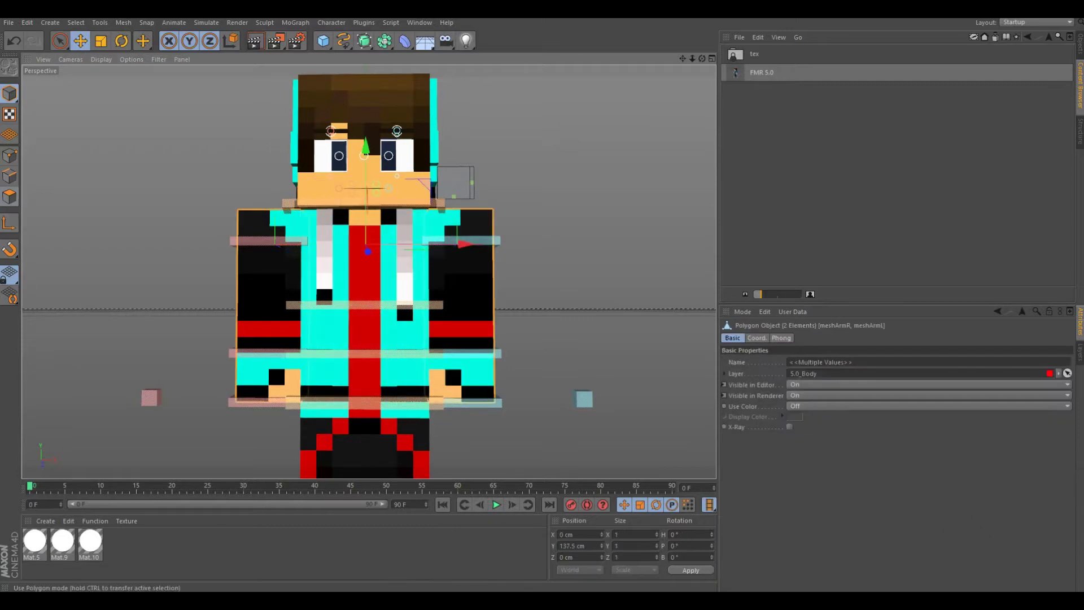
Step: Select the black cuff polygons around the lower ends of both arm meshes
click(9, 196)
key(9)
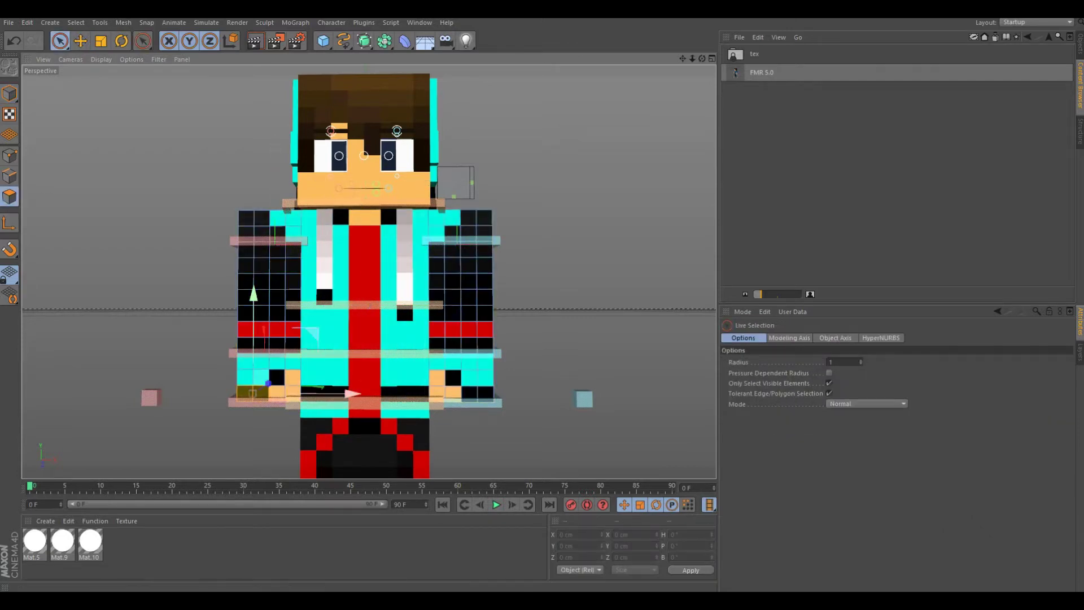
alt+drag(366, 271, 316, 271)
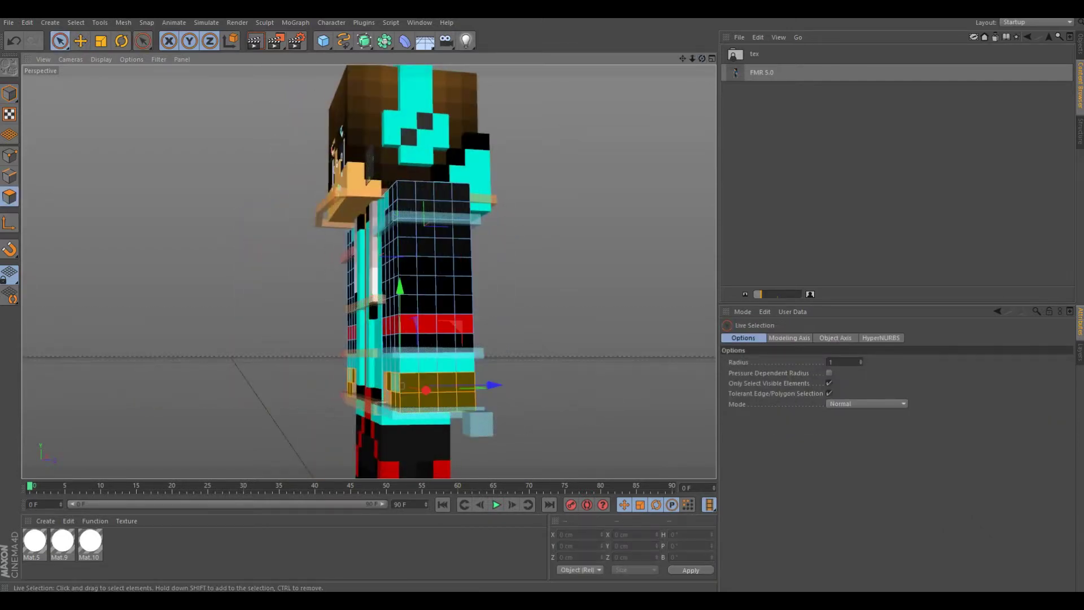
alt+drag(412, 282, 362, 282)
mouse_move(421, 386)
alt+mouse_down()
mouse_move(327, 402)
mouse_move(329, 285)
alt+mouse_up()
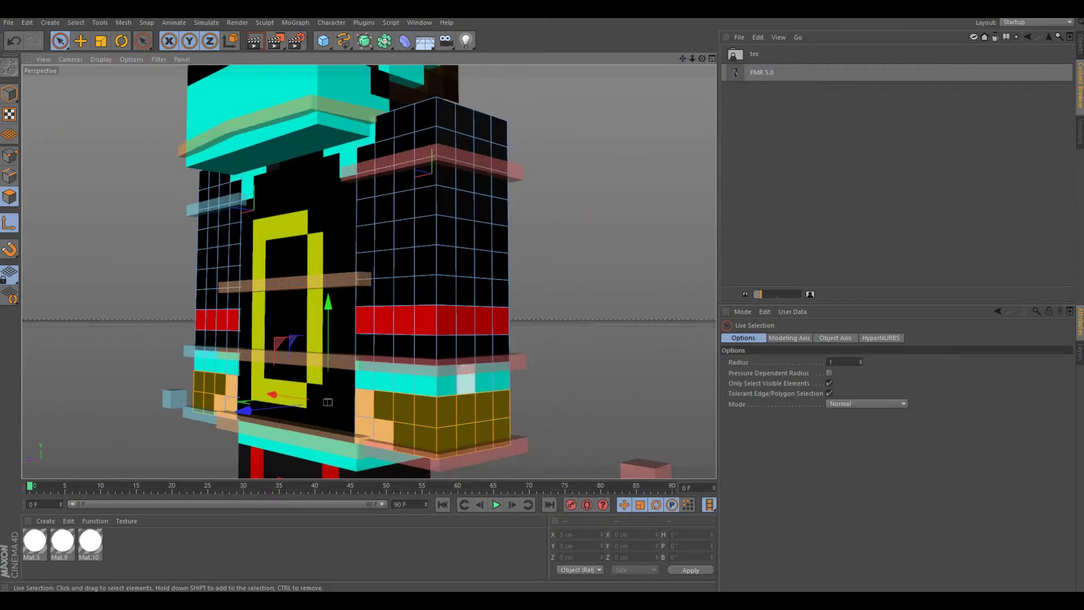
Step: Extend the selection to the cyan polygons around both sleeve cuffs
key(u)
key(l)
alt+drag(367, 271, 474, 273)
scroll(441, 270, up, 2)
key(space)
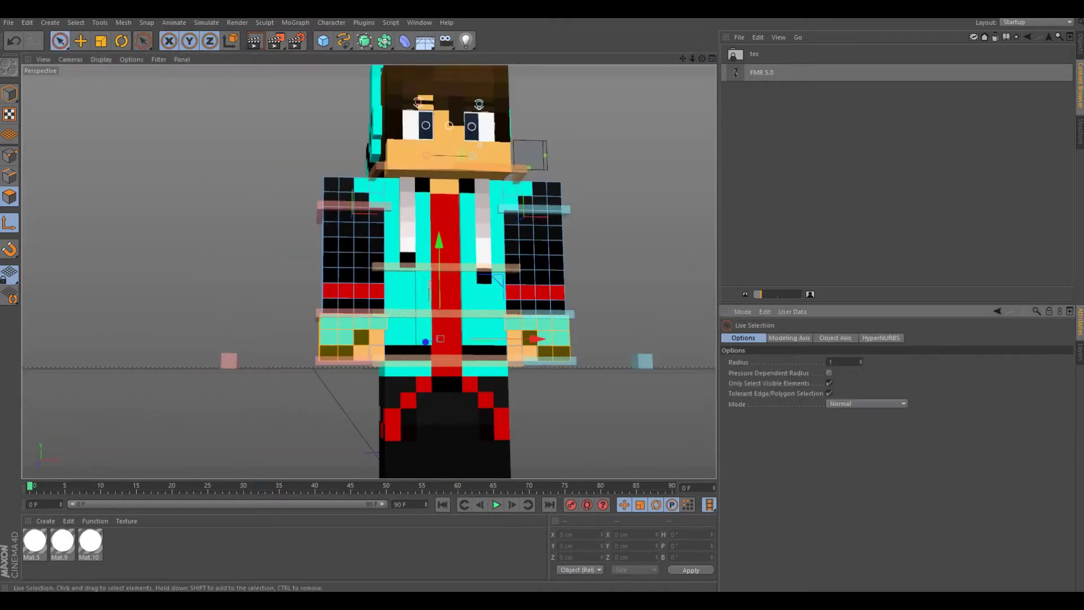
Step: Extrude the sleeve cuffs and the red arm stripes outward, using a 1 cm offset for the stripes
key(space)
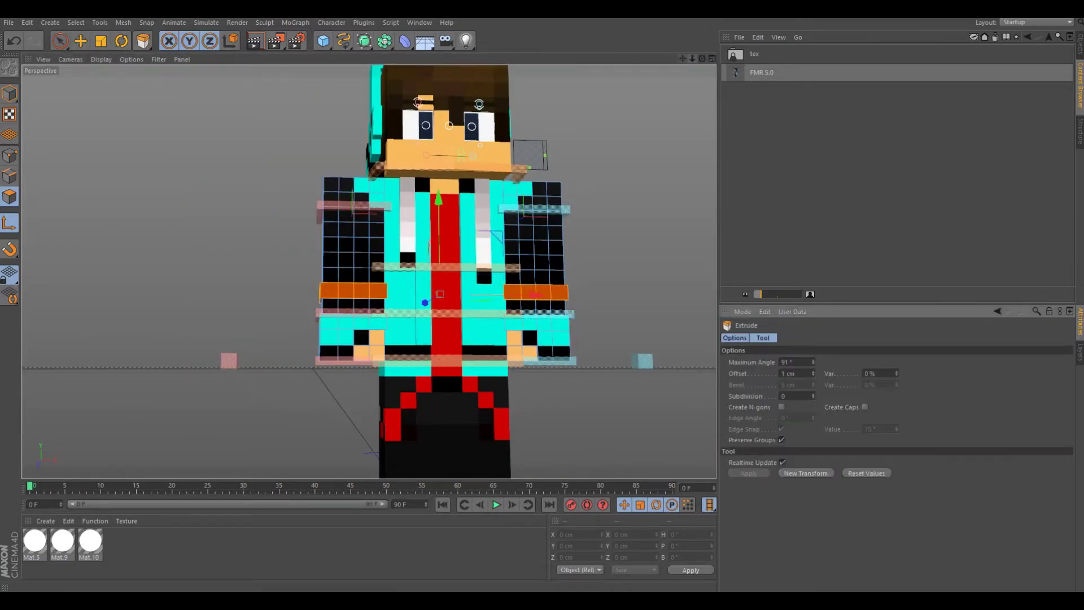
scroll(386, 250, up, 3)
key(e)
Step: Select the red pattern polygons across the front of both leg meshes for extruding
key(Return)
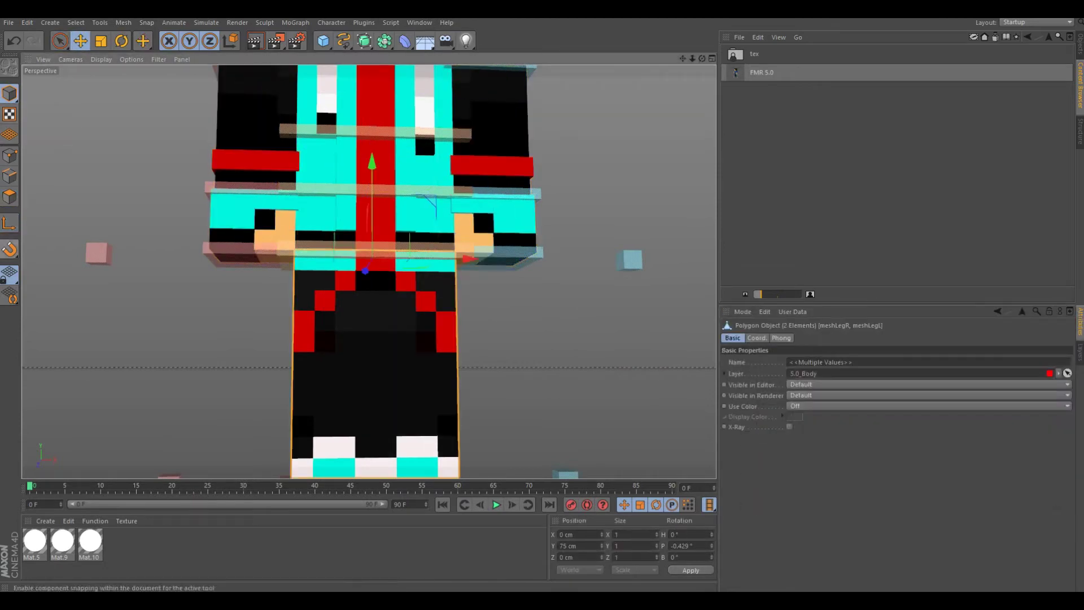
key(Return)
key(9)
alt+drag(367, 271, 266, 265)
shift+drag(299, 298, 281, 318)
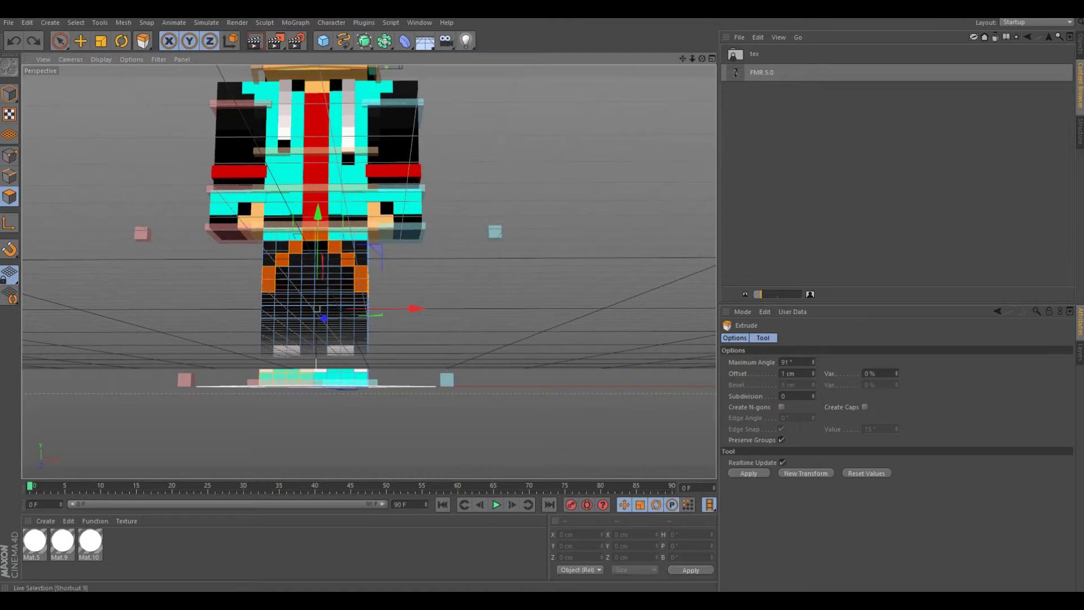
key(u)
key(d)
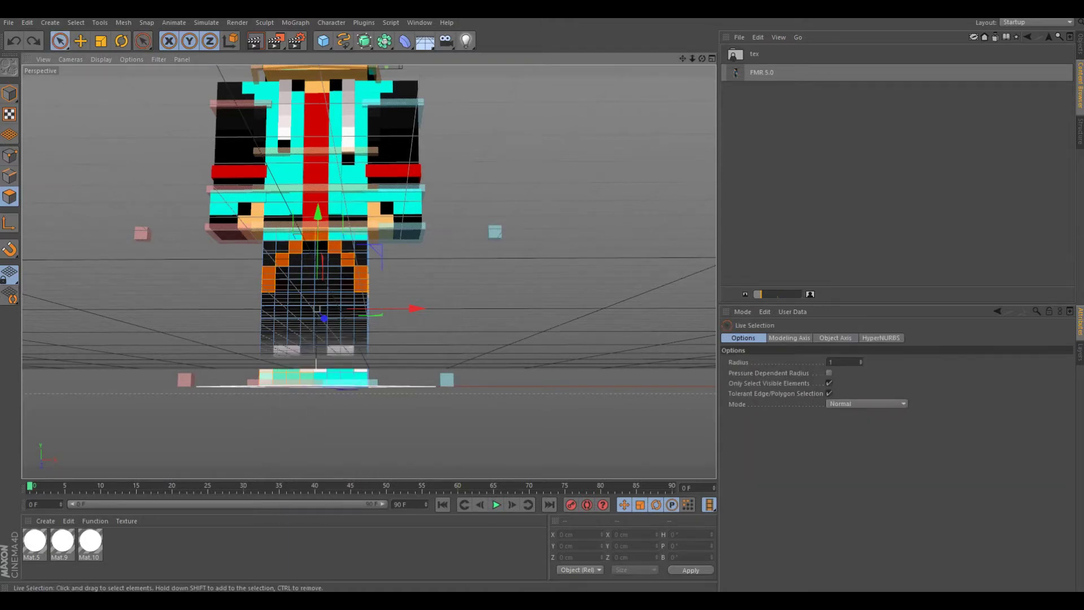
key(u)
key(l)
alt+drag(367, 254, 407, 220)
key(d)
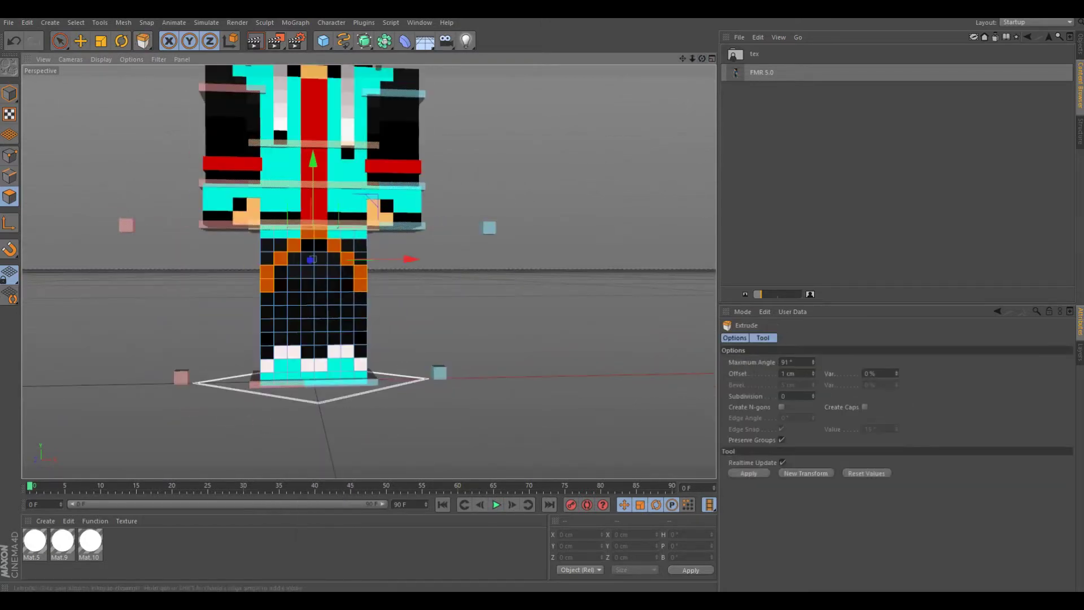
Step: Add the red pattern polygons on the outer sides of the legs to the selection
scroll(367, 254, up, 3)
key(9)
scroll(327, 254, up, 3)
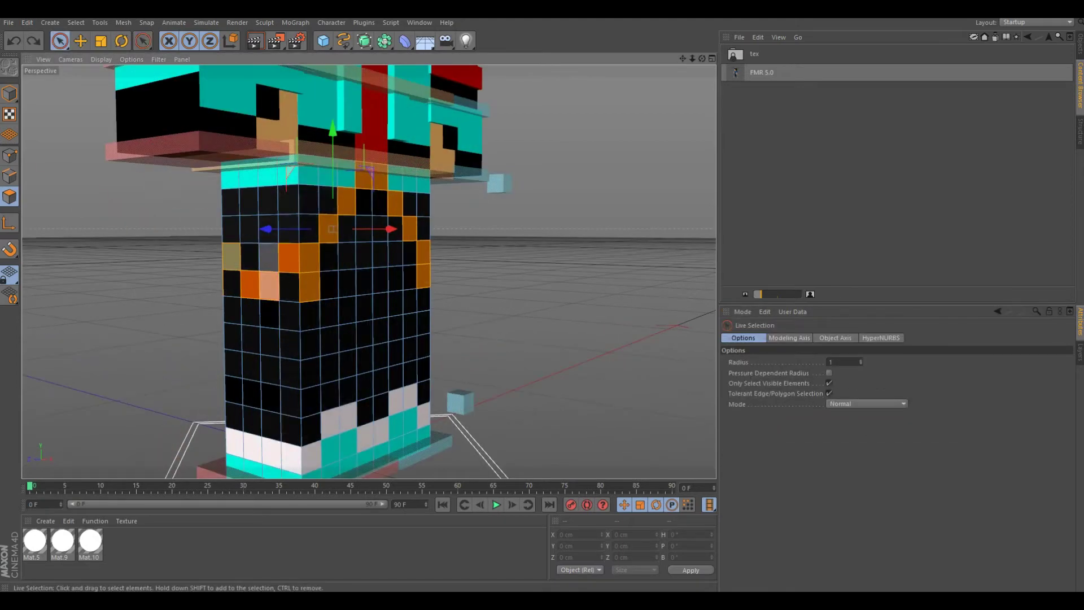
right_click(289, 257)
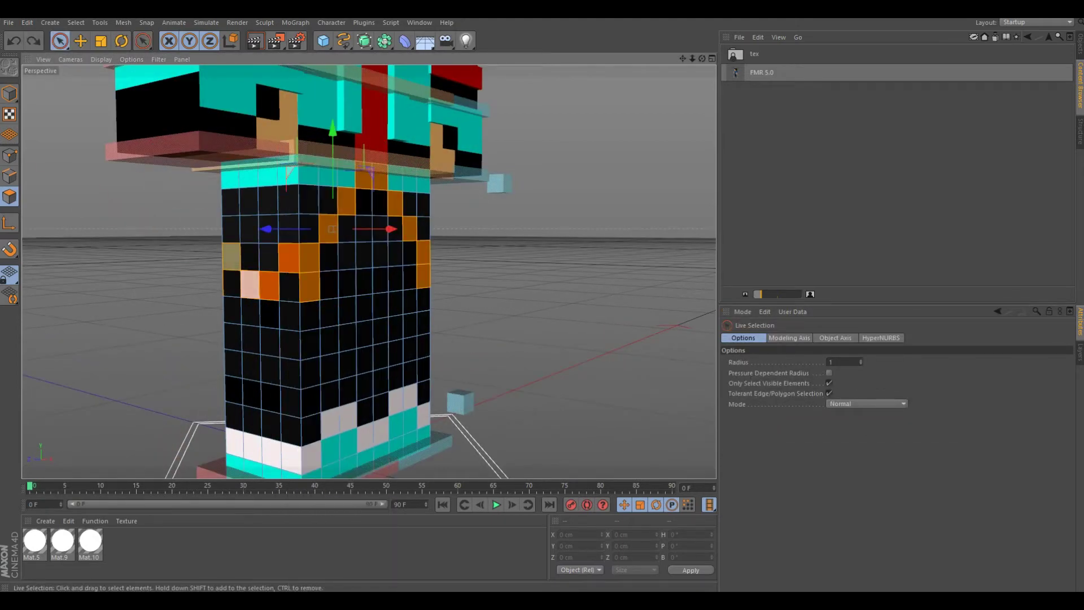
alt+drag(367, 254, 429, 254)
drag(322, 238, 491, 271)
Step: Extrude the remaining red polygons on the outer sides of the legs by 1 cm
scroll(361, 254, up, 3)
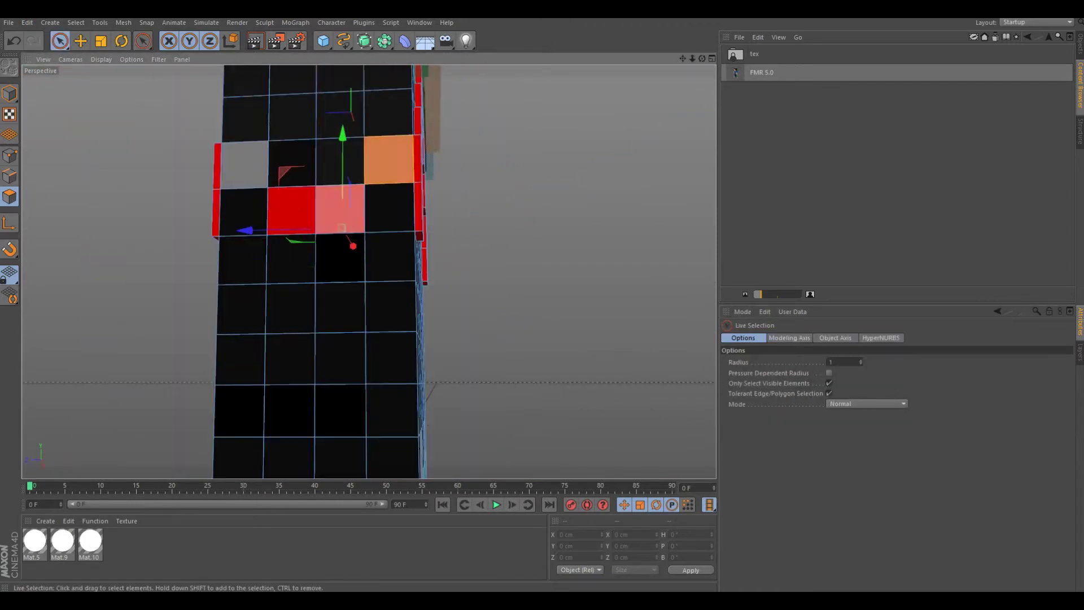
key(d)
scroll(395, 254, down, 5)
scroll(361, 254, up, 5)
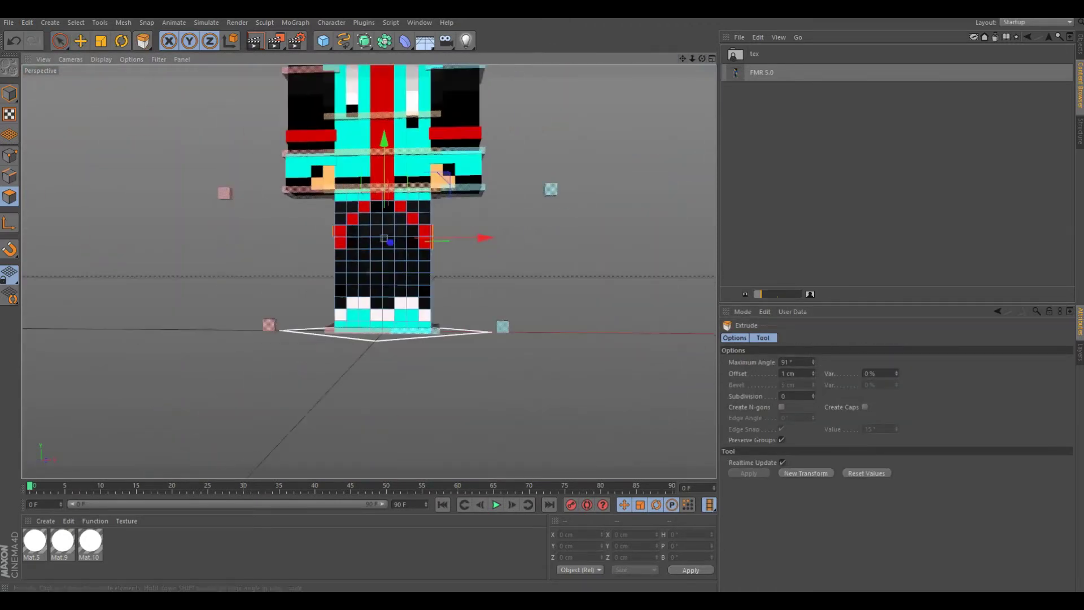
Step: Select the two lowest polygon loops around both feet and extrude them outward as shoes
key(u)
key(l)
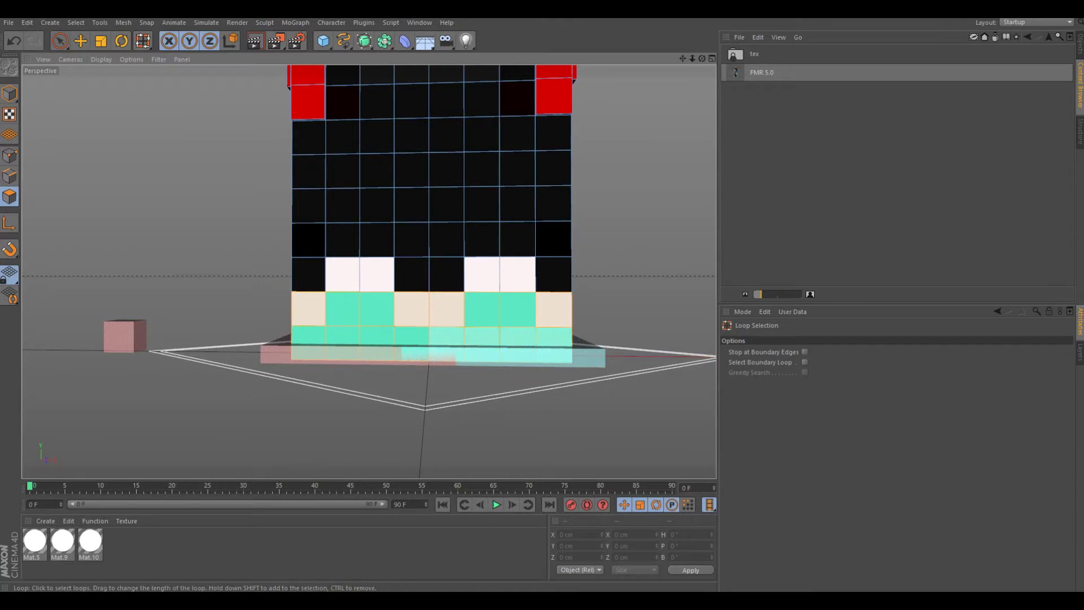
click(446, 309)
key(d)
click(795, 373)
Step: Create a new black material and apply it to the selected polygons just above the shoes at the back of the legs
alt+drag(361, 254, 271, 254)
key(space)
scroll(361, 254, up, 3)
double_click(141, 550)
double_click(34, 540)
drag(496, 162, 339, 162)
click(492, 96)
drag(34, 540, 325, 74)
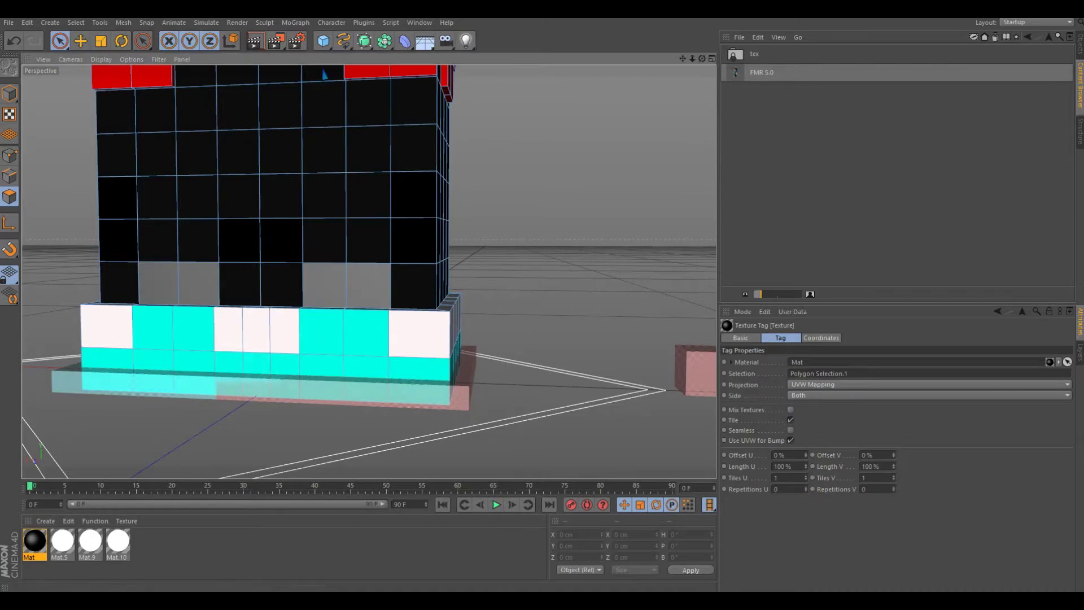
Step: Render the view to check the new material above the shoes, and inspect the feet from the front
key(ctrl+r)
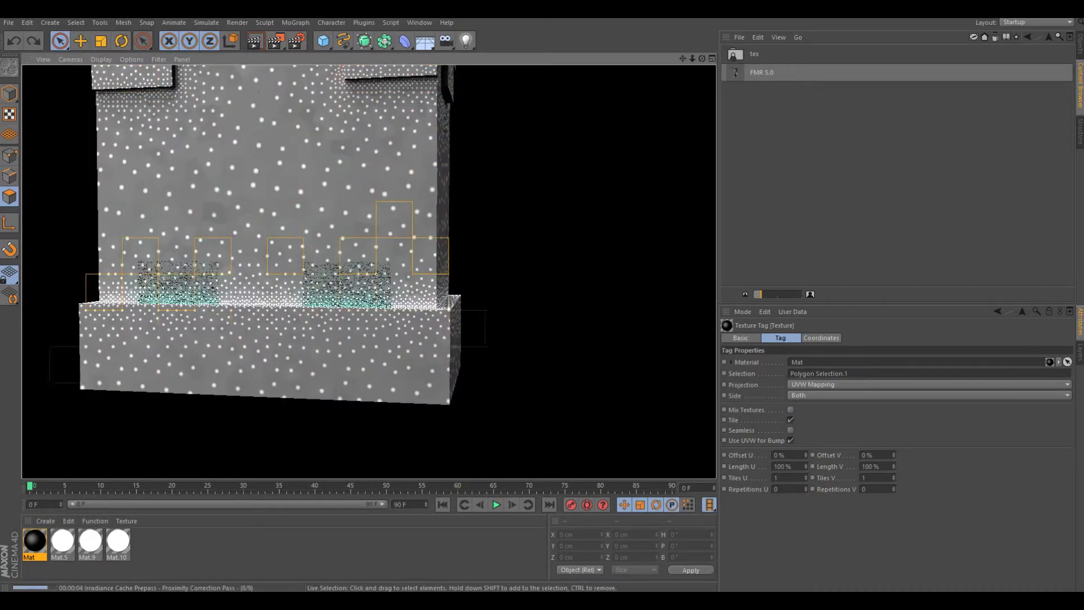
alt+drag(369, 270, 304, 260)
scroll(369, 271, up, 3)
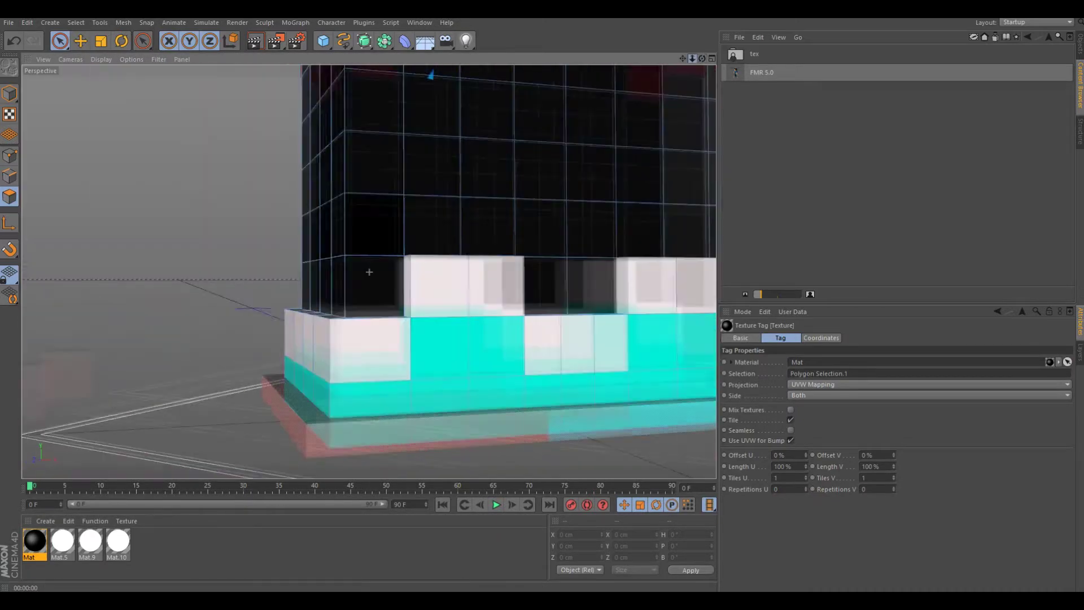
Step: Save the project under the new file name xd in the Cosmic prison skins folder
key(h)
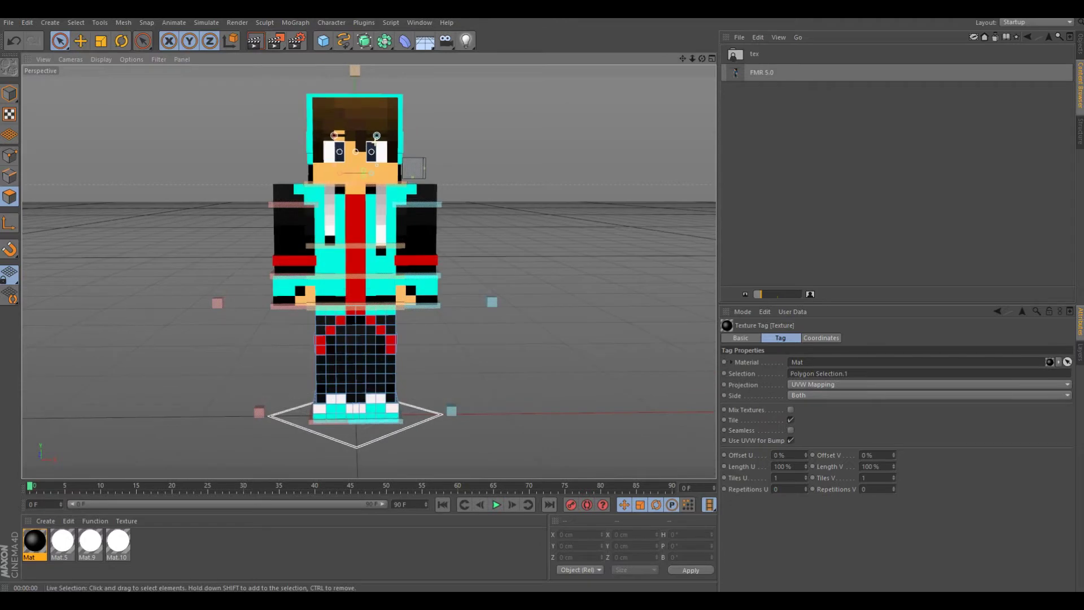
click(8, 23)
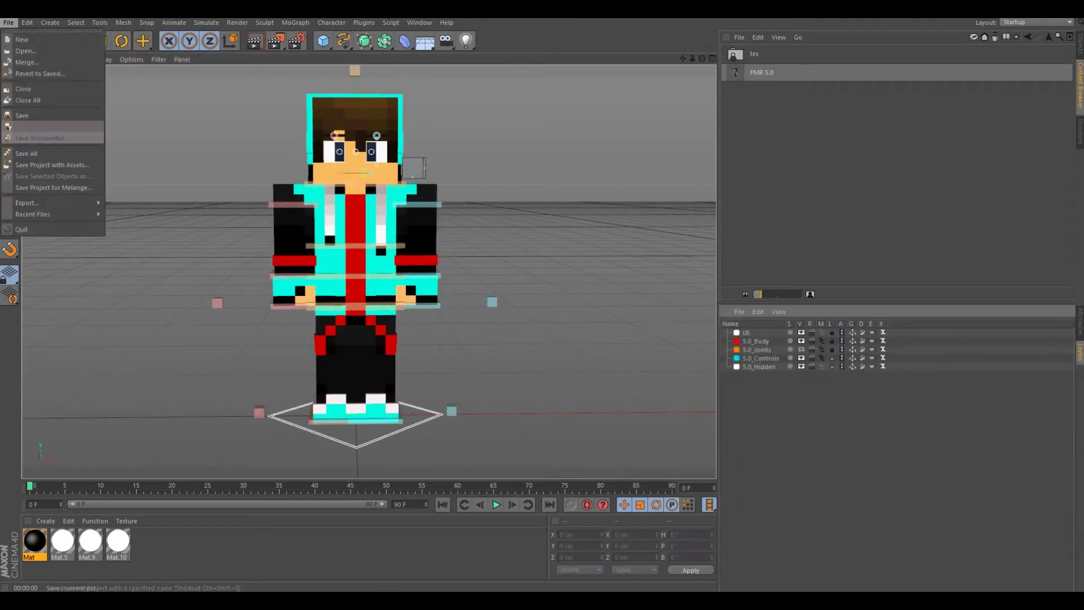
click(45, 132)
key(alt+Up)
key(Down)
key(Return)
key(Return)
key(Return)
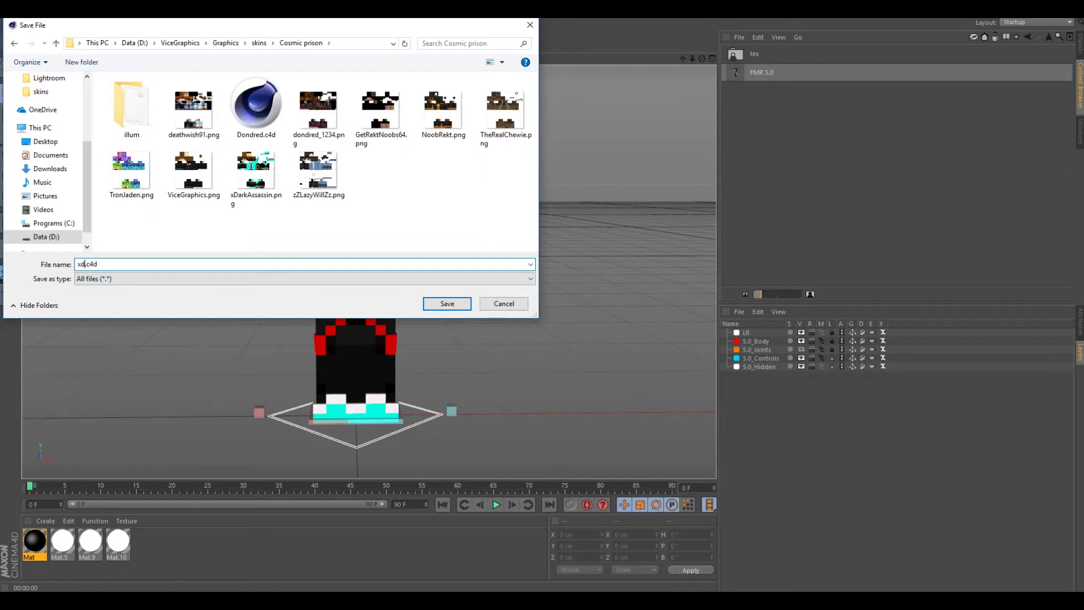
text(xD)
key(Return)
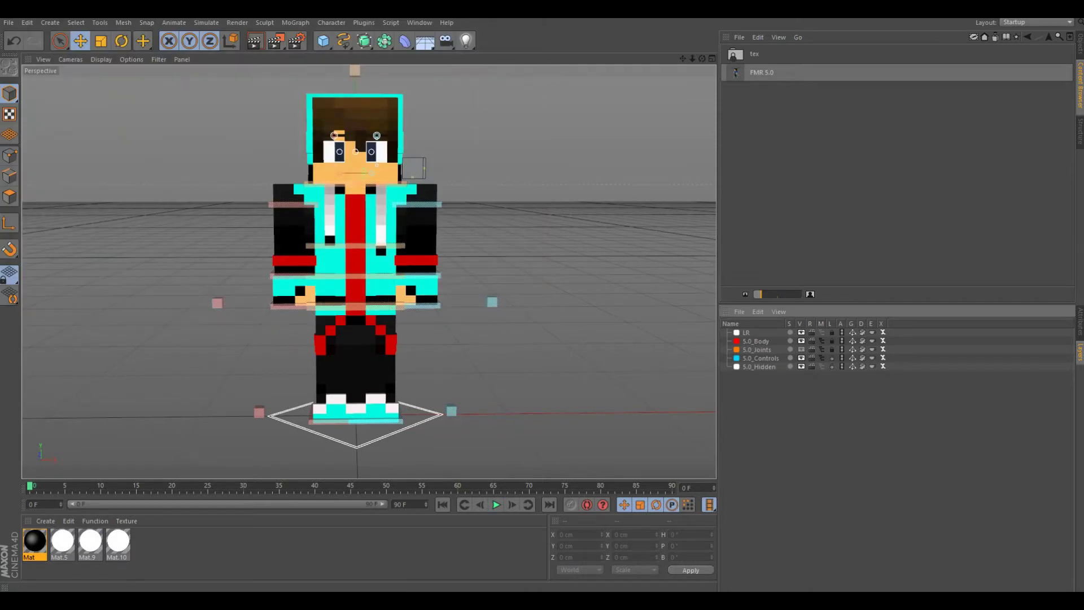
Step: Raise the character's right arm straight out to the side and bend the left arm up across the chest
click(292, 305)
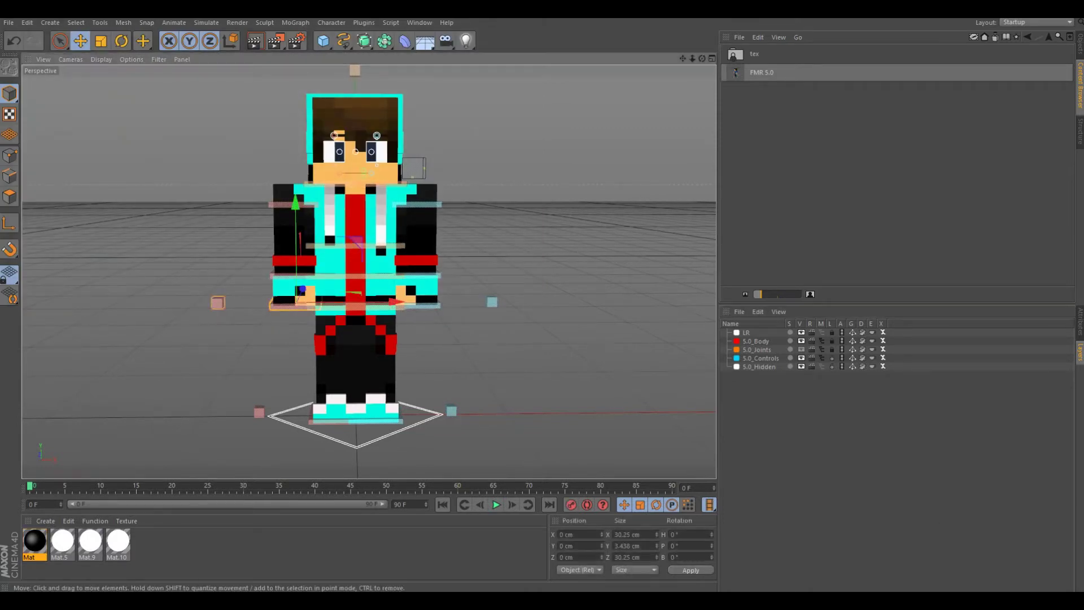
drag(302, 294, 180, 197)
key(r)
click(492, 301)
drag(406, 289, 373, 183)
key(e)
Step: Add Bow 3 from the content library to the scene and move it over to the character's outstretched right hand
click(1026, 37)
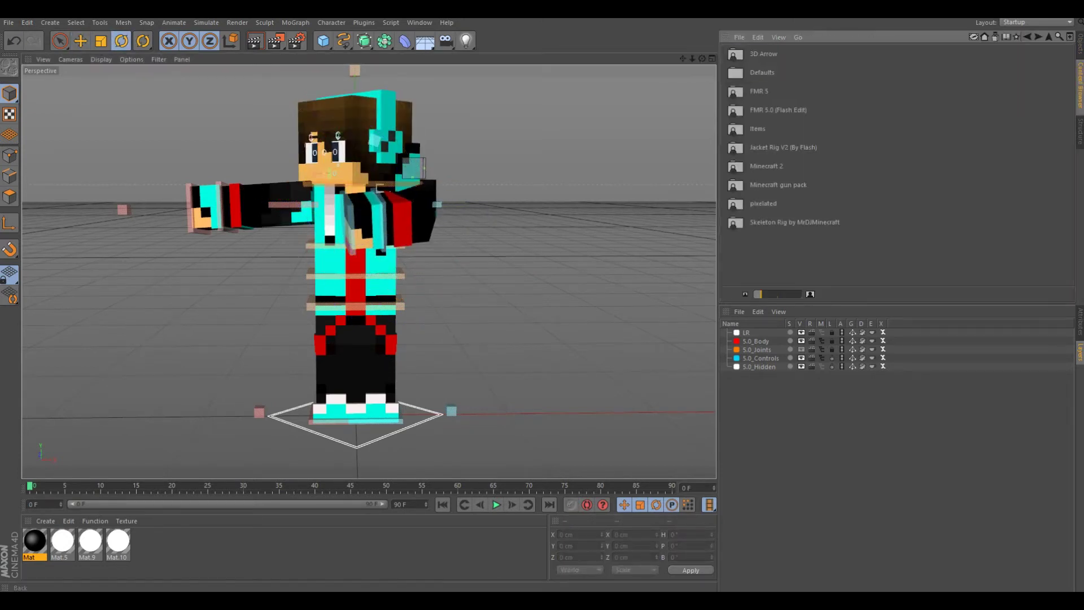
double_click(778, 109)
double_click(775, 110)
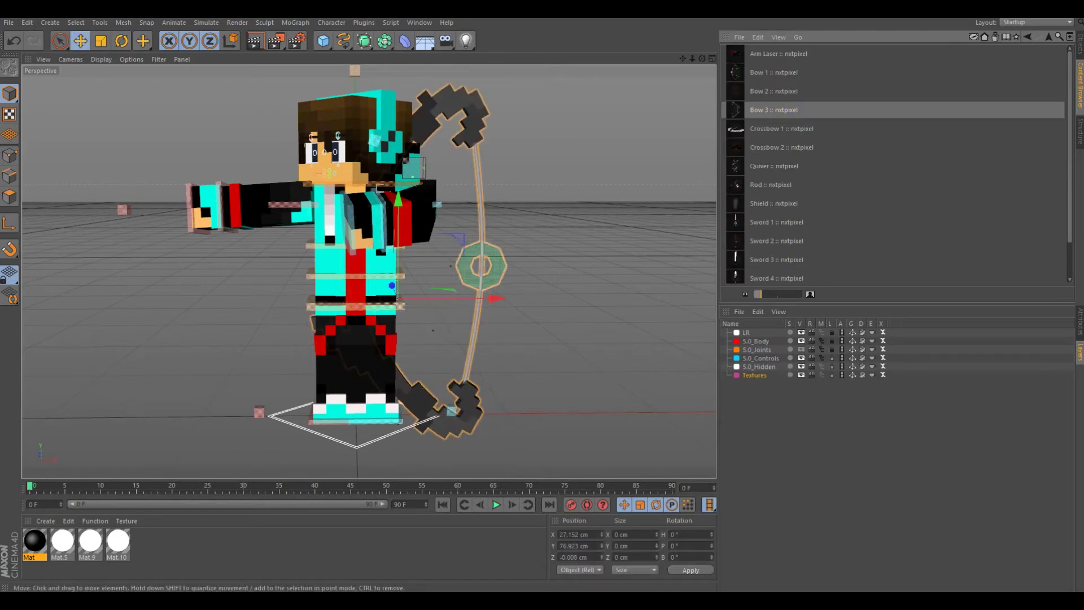
drag(494, 297, 265, 299)
key(shift+F1)
key(shift+F5)
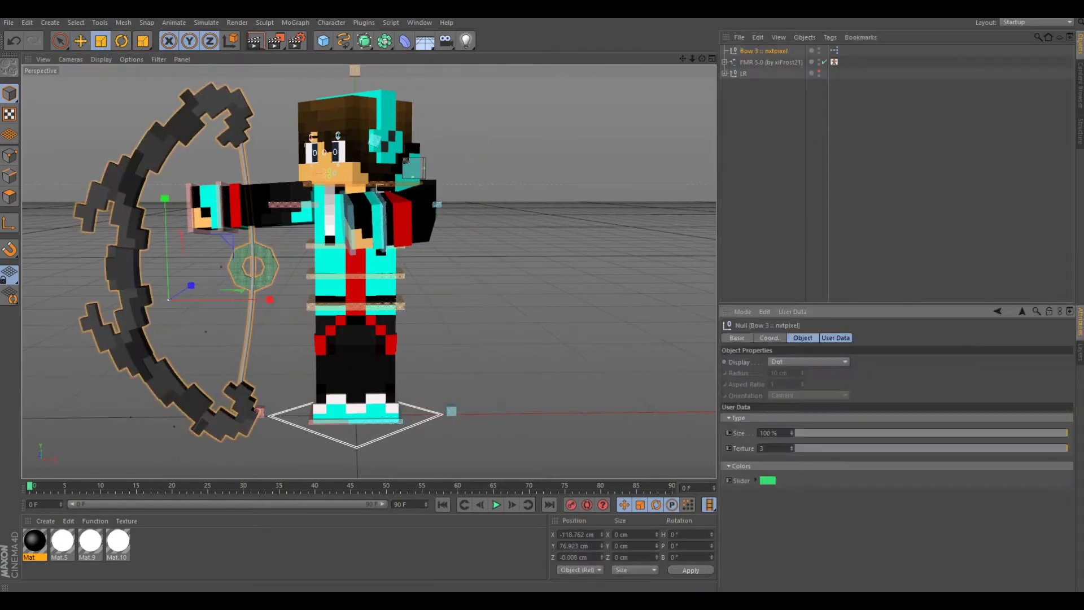
drag(191, 285, 395, 226)
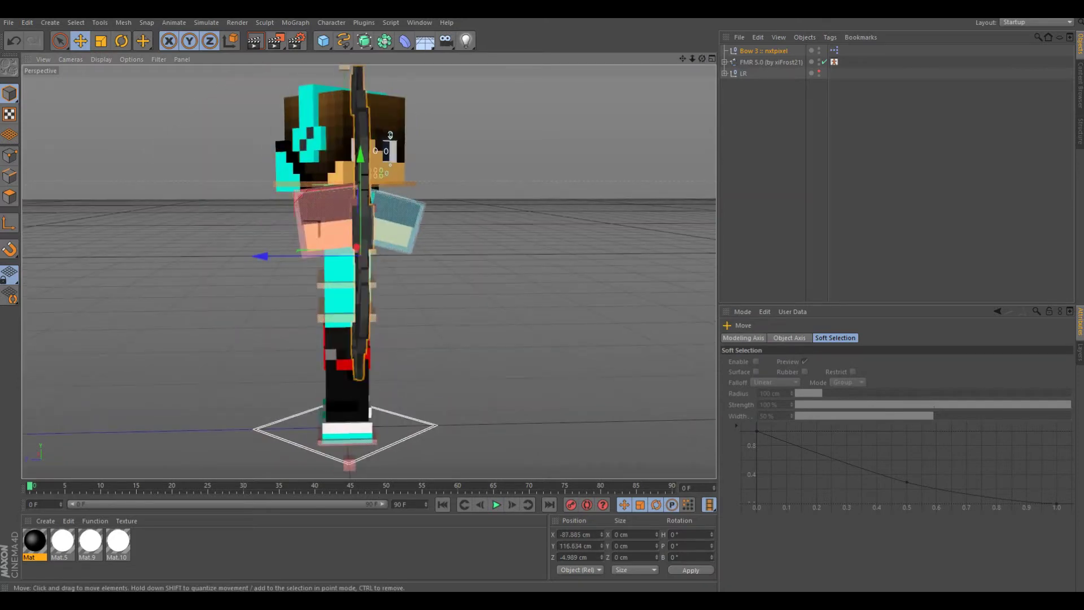
Step: Line the bow up in depth with the right hand and pull its string back toward the left hand
drag(325, 223, 282, 226)
click(368, 271)
click(369, 272)
alt+drag(368, 272, 271, 265)
click(299, 217)
click(386, 243)
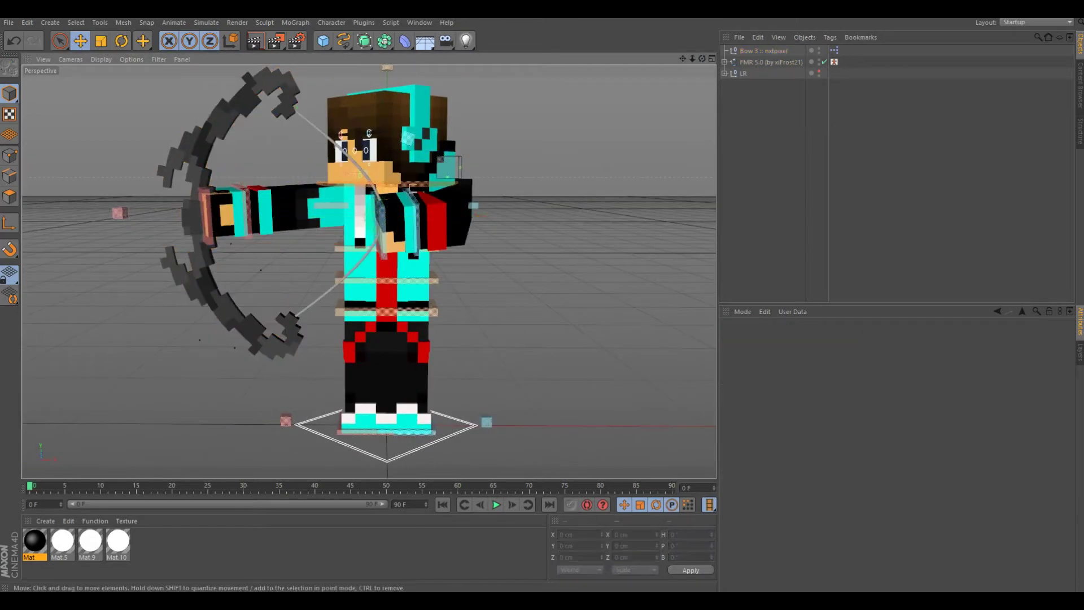
Step: Adjust the hands and upper body into an aiming pose and tilt the bow to match the outstretched arm
key(r)
drag(395, 254, 417, 231)
click(203, 226)
key(e)
mouse_move(243, 249)
mouse_down()
mouse_move(251, 240)
mouse_move(240, 239)
mouse_up()
alt+drag(367, 254, 248, 254)
drag(367, 285, 387, 283)
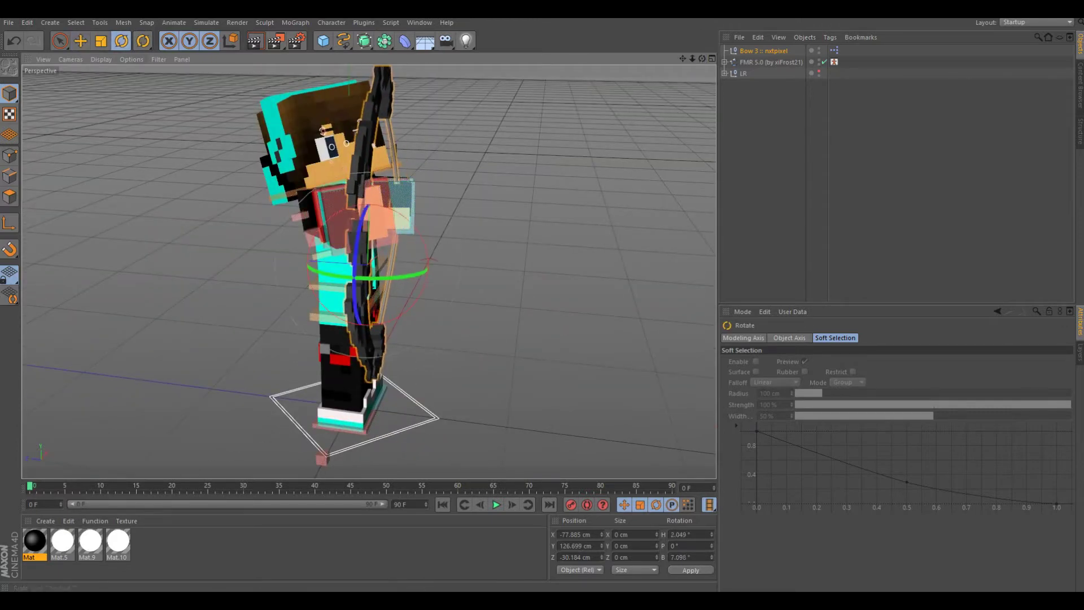
key(e)
drag(361, 237, 356, 223)
Step: Move both foot controllers apart so the legs form a wide archer's stance
alt+drag(316, 271, 369, 272)
click(418, 418)
drag(418, 417, 434, 398)
click(352, 402)
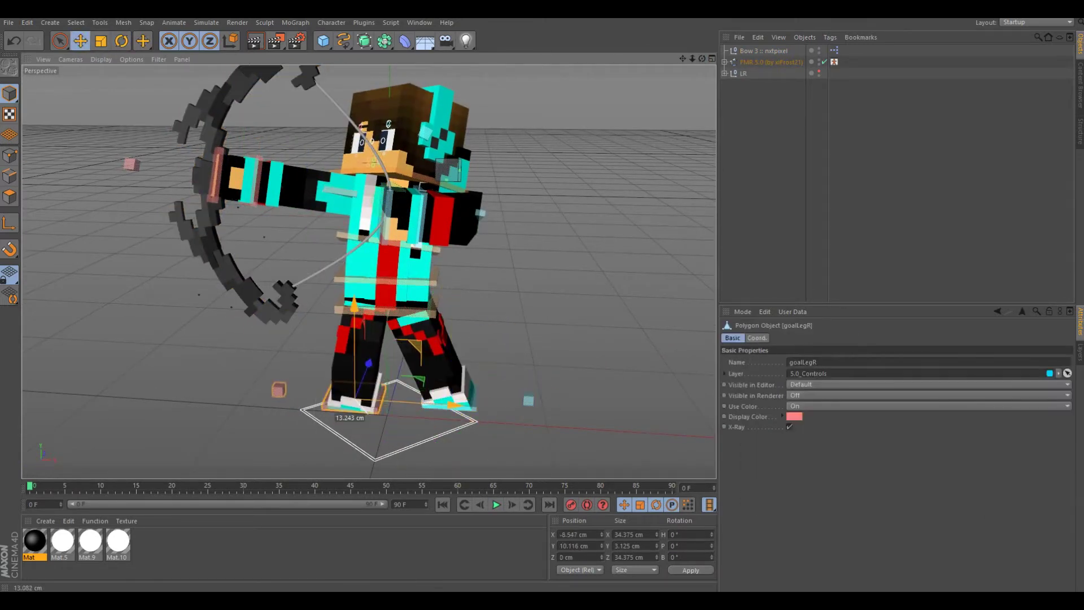
Step: Add Bow 1 from the content library, delete the bow itself and keep only its arrow, Pyramid.3
key(shift+F8)
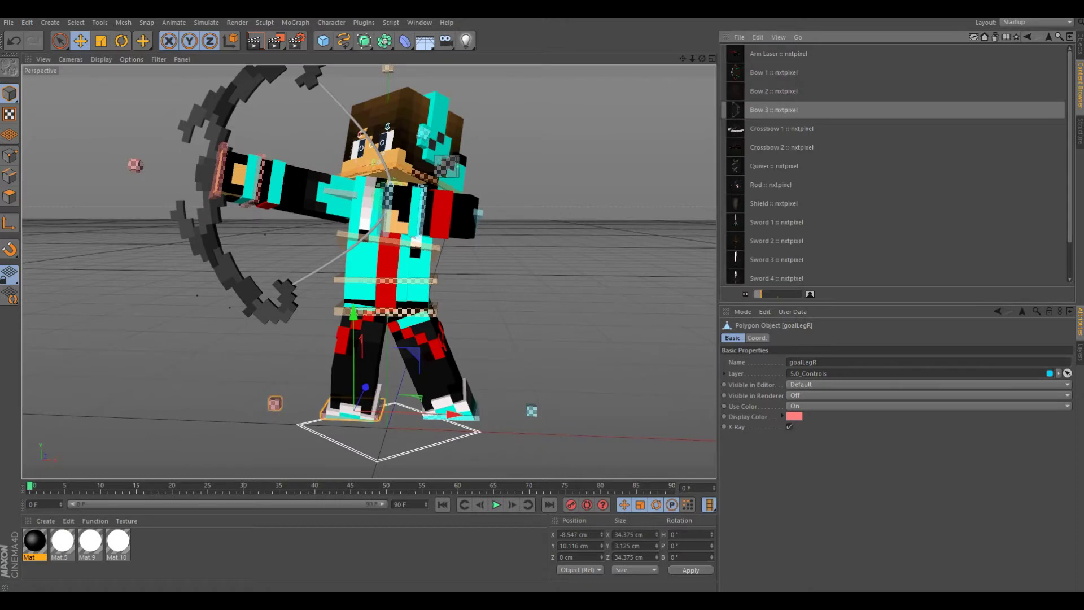
drag(773, 72, 507, 309)
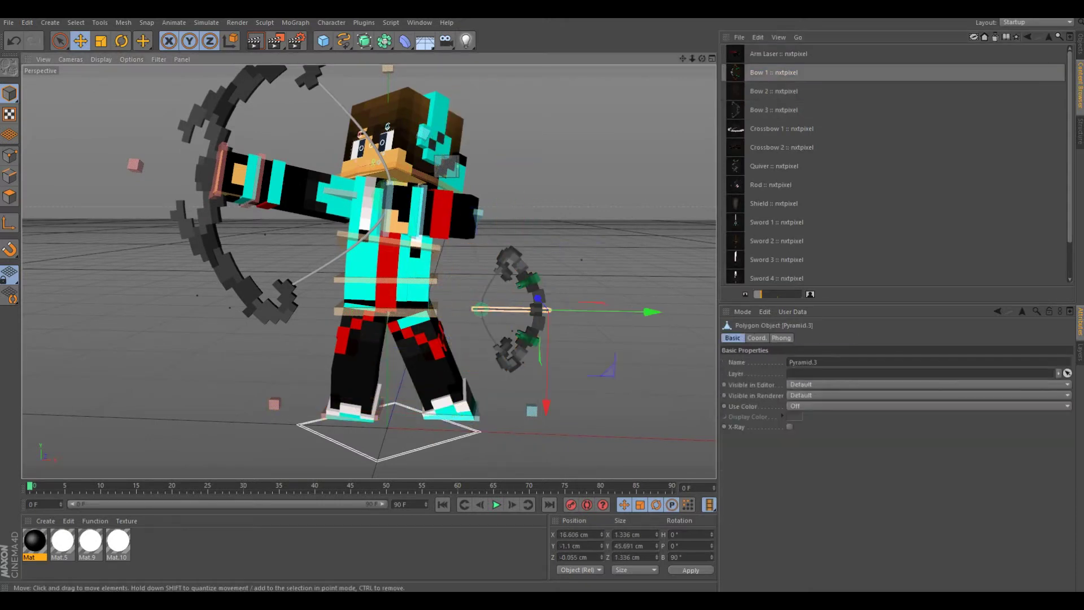
key(shift+F1)
key(Delete)
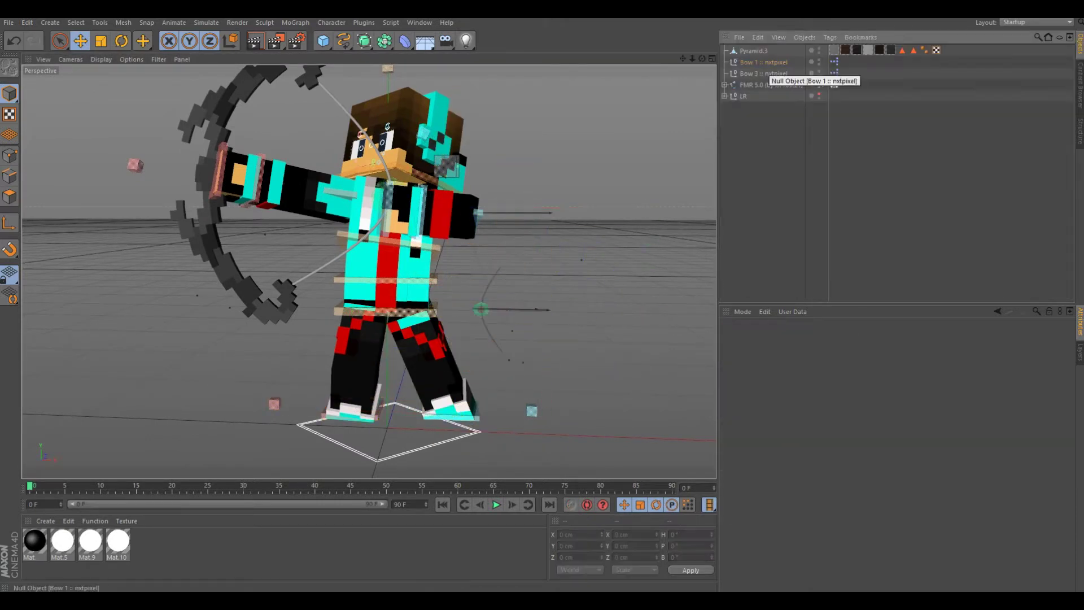
click(754, 50)
Step: Turn the arrow around to a bank angle of -90° and lengthen it to about 124 cm
key(r)
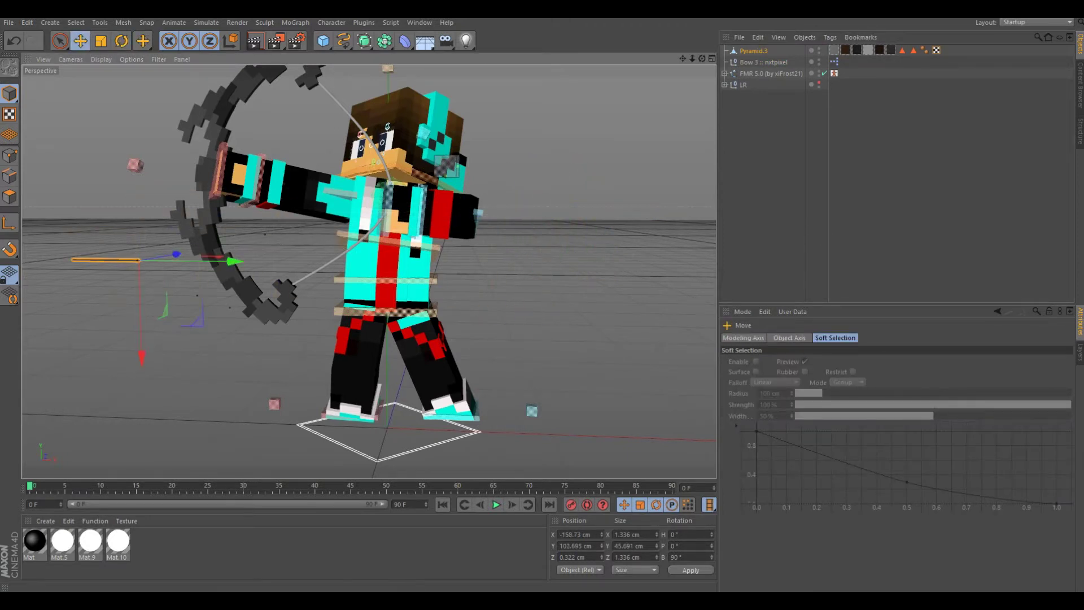
alt+drag(367, 254, 462, 254)
drag(395, 310, 362, 310)
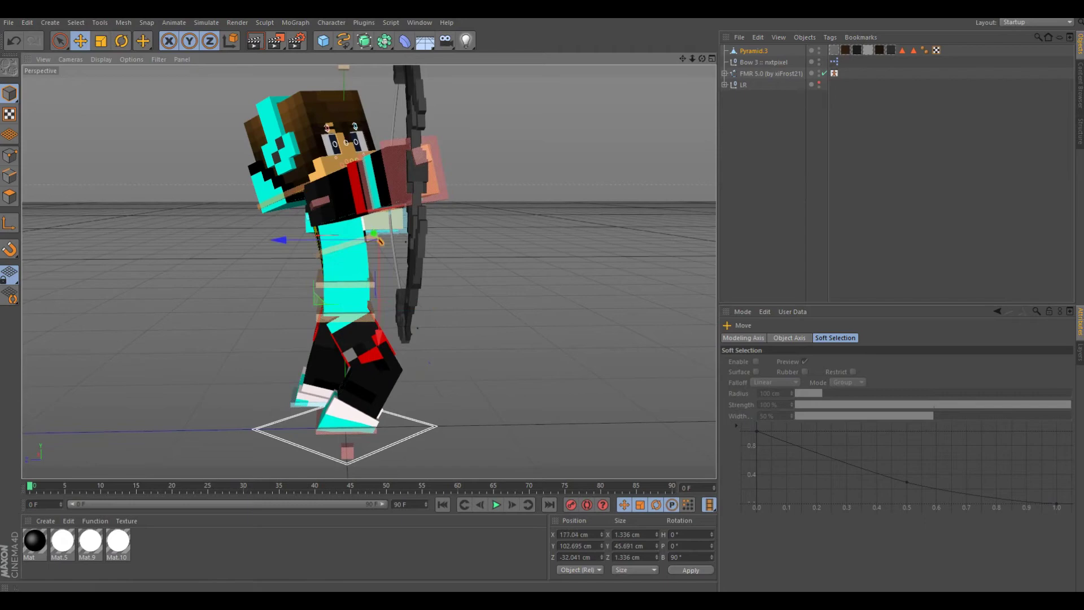
alt+drag(379, 241, 666, 263)
alt+drag(412, 268, 361, 223)
key(r)
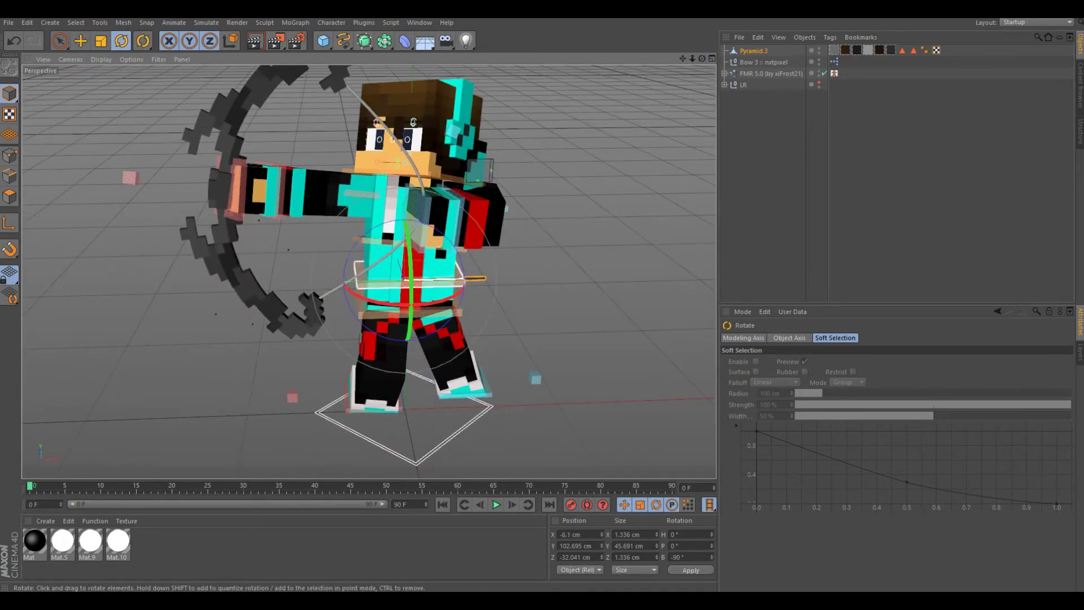
key(t)
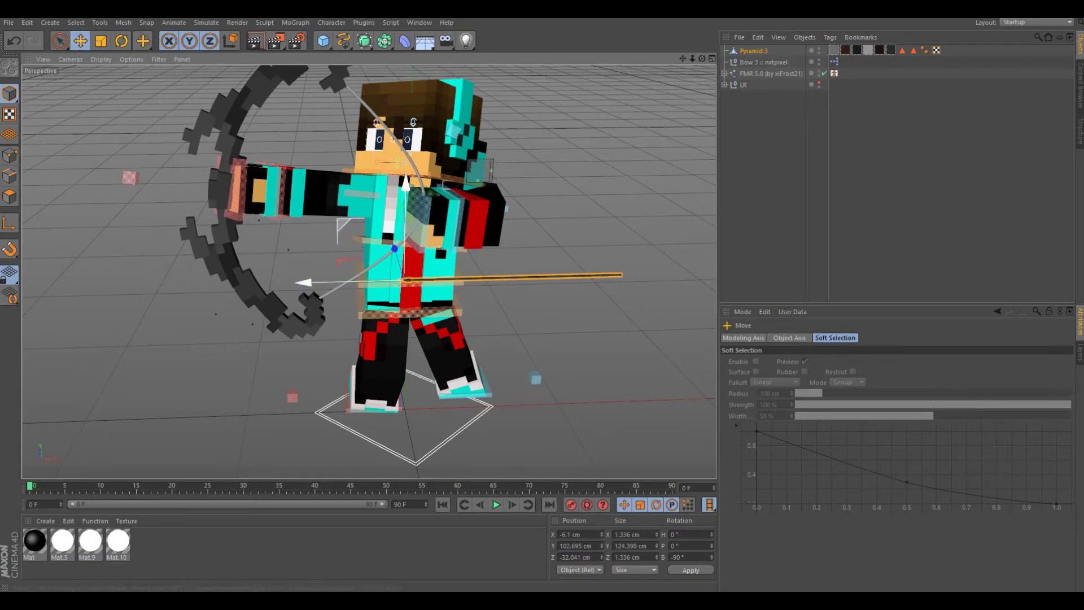
Step: Position and rotate the arrow so it runs from the drawn string past the bow grip
alt+drag(395, 254, 316, 248)
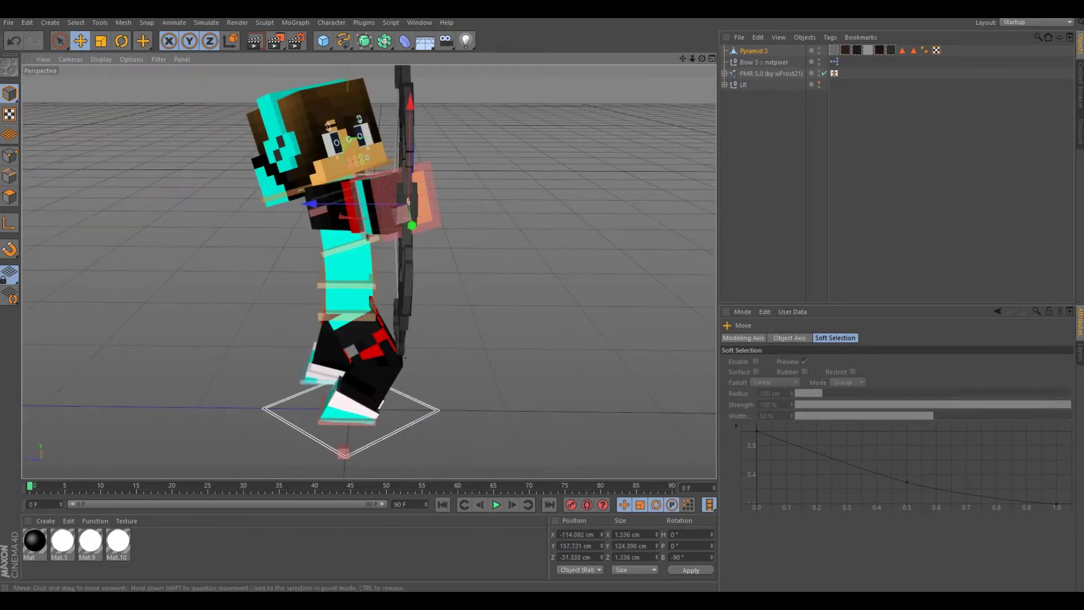
alt+drag(395, 254, 305, 248)
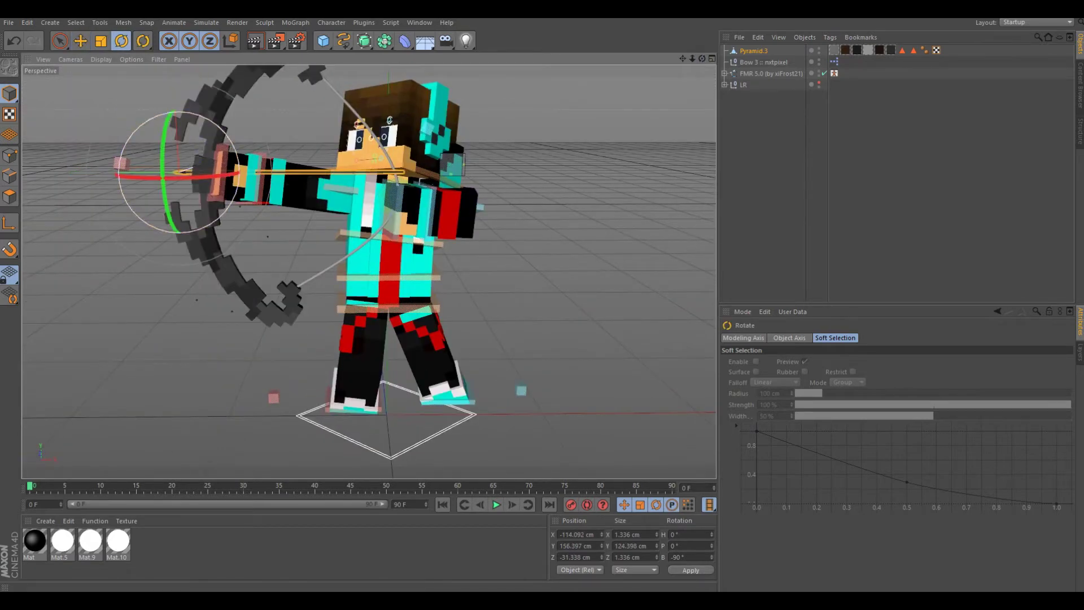
key(e)
alt+drag(366, 271, 463, 265)
Step: Select the arrow and Bow 3 together and move them slightly inward onto the right hand
click(763, 62)
ctrl+click(754, 51)
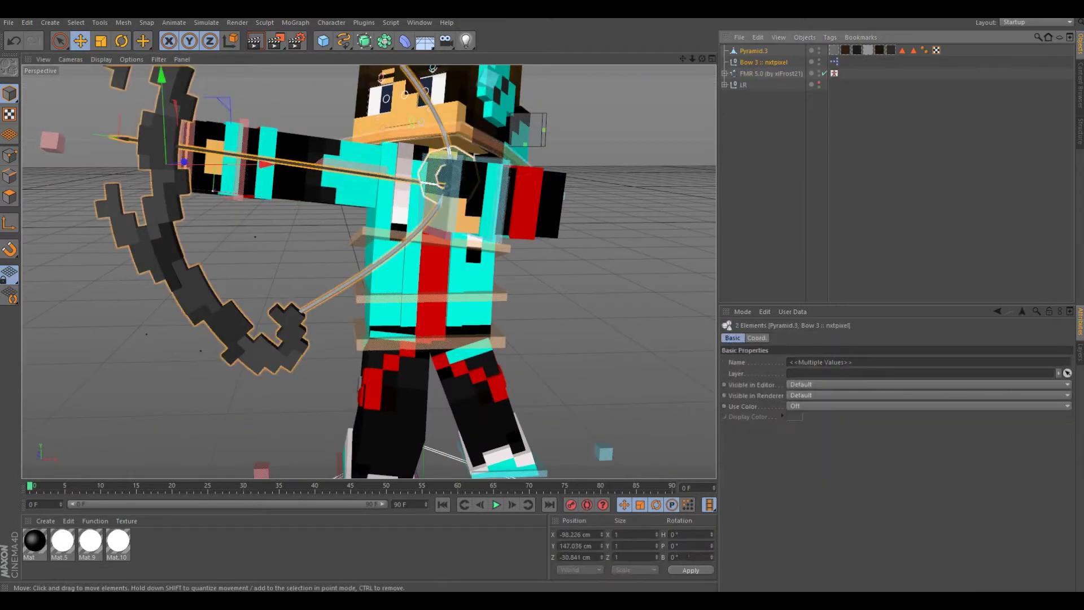
key(e)
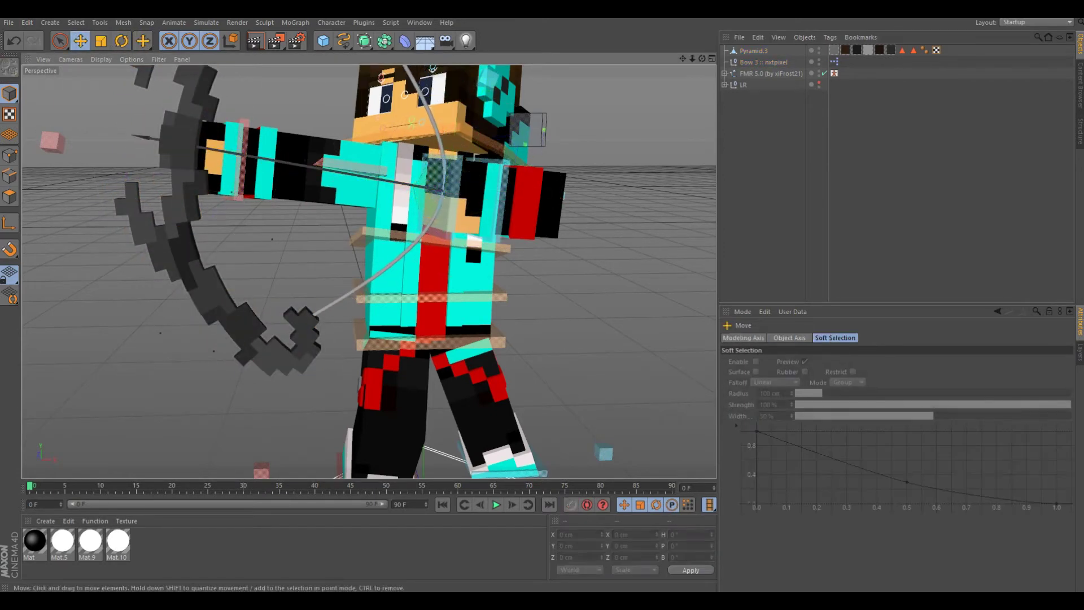
click(368, 272)
scroll(368, 272, down, 3)
alt+drag(367, 271, 263, 275)
click(446, 432)
click(404, 416)
alt+drag(404, 416, 488, 418)
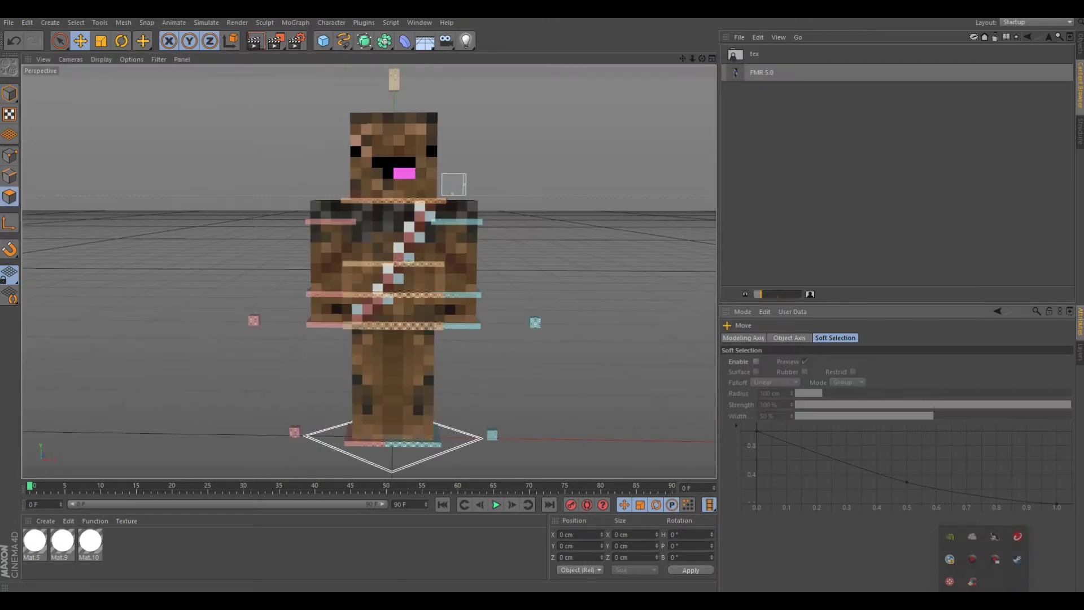
Step: Select the diagonal strap polygons across the brown character's chest and extrude them 2 cm
key(ctrl+shift+a)
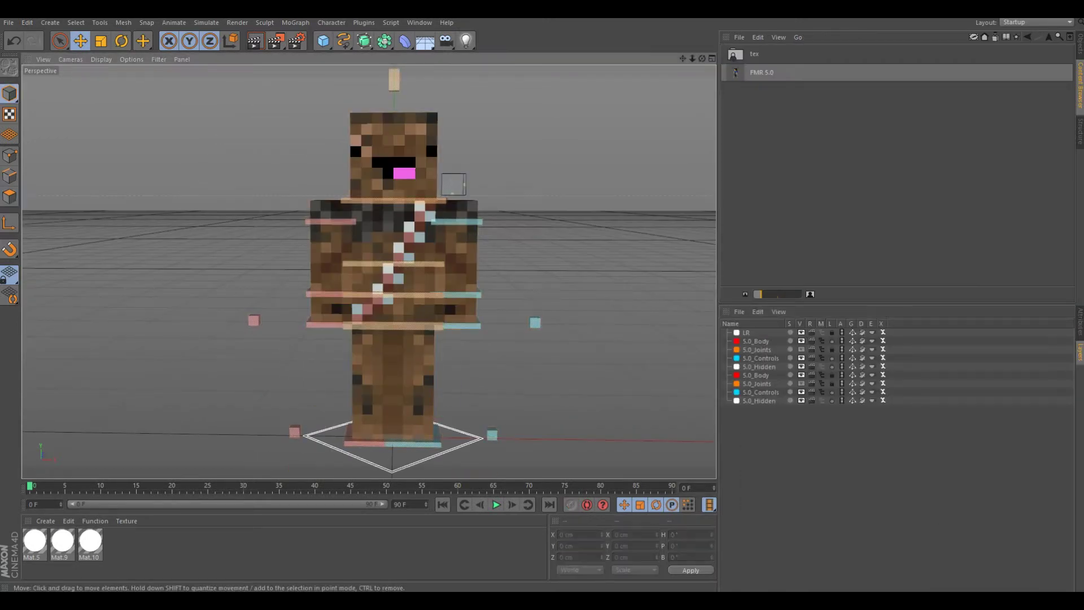
click(393, 260)
scroll(393, 259, up, 5)
click(9, 195)
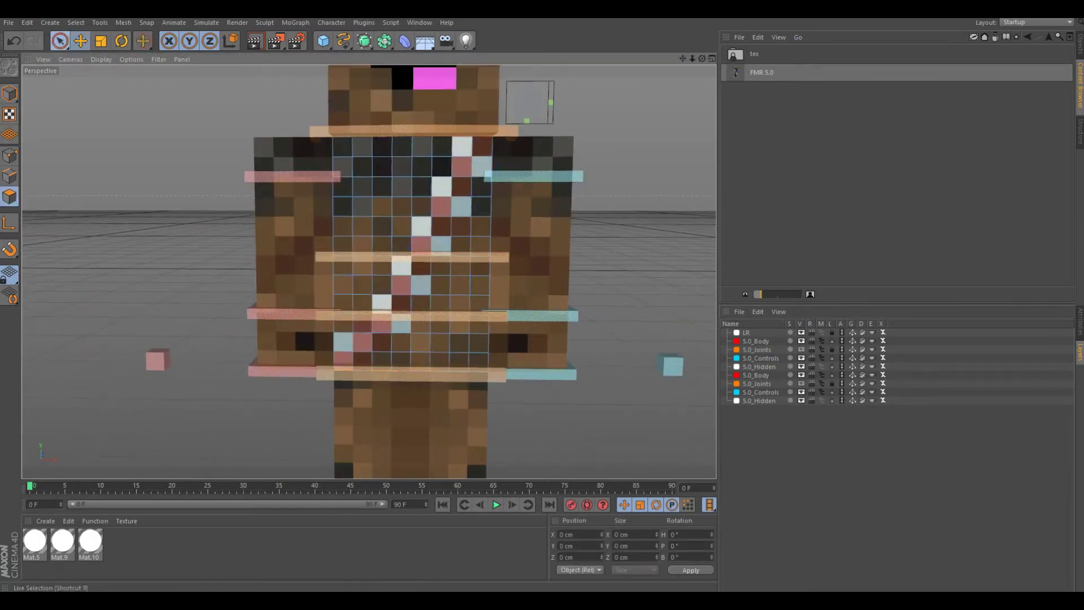
click(475, 164)
key(ctrl+z)
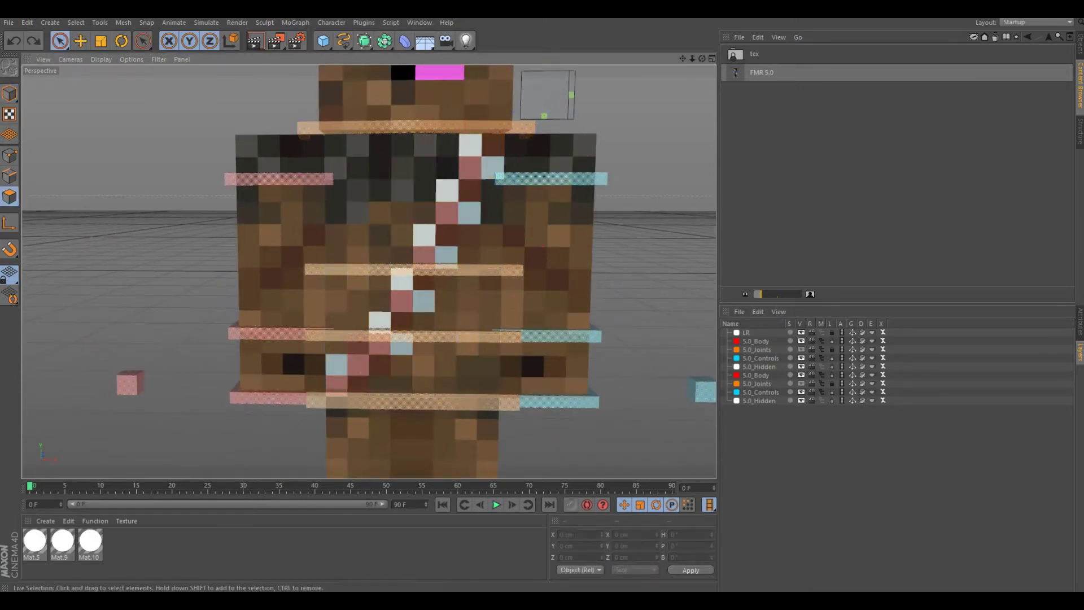
key(ctrl+y)
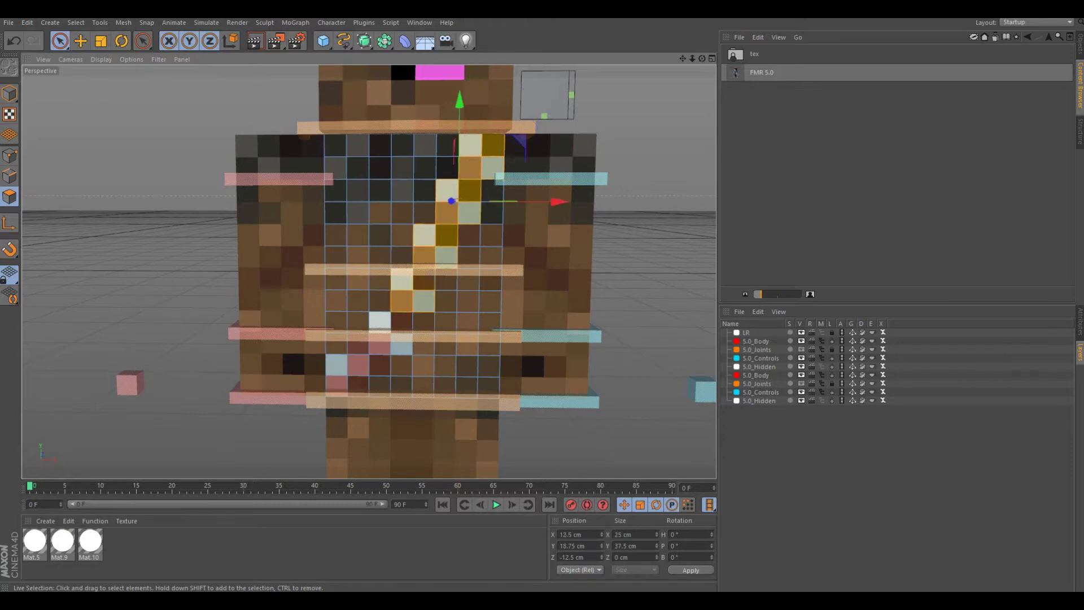
key(d)
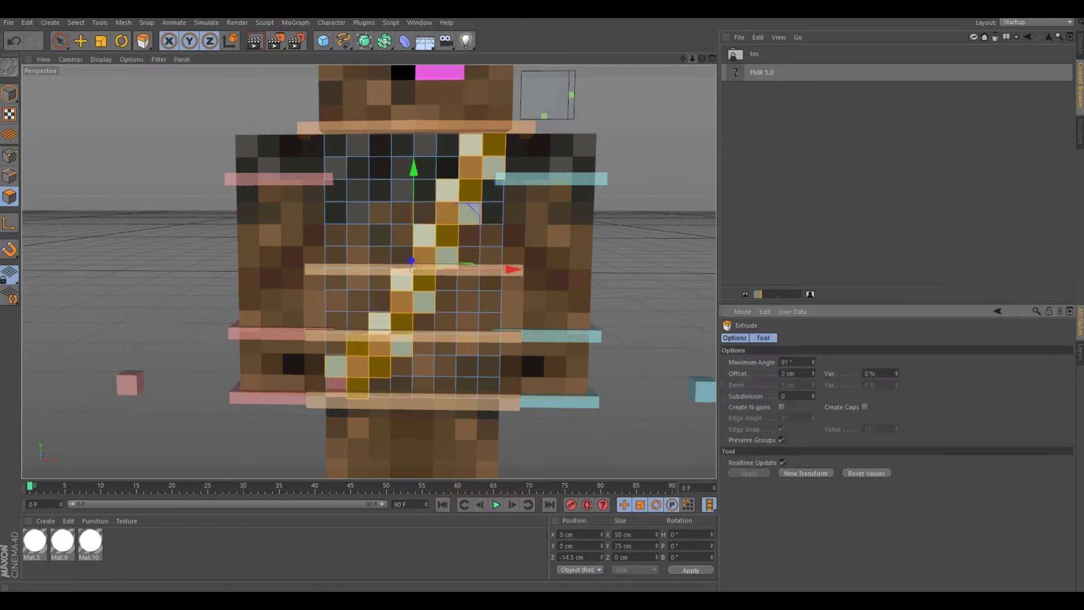
Step: Raise the brown character's left arm in a wave and move the right arm slightly away from the body
scroll(411, 266, down, 8)
key(e)
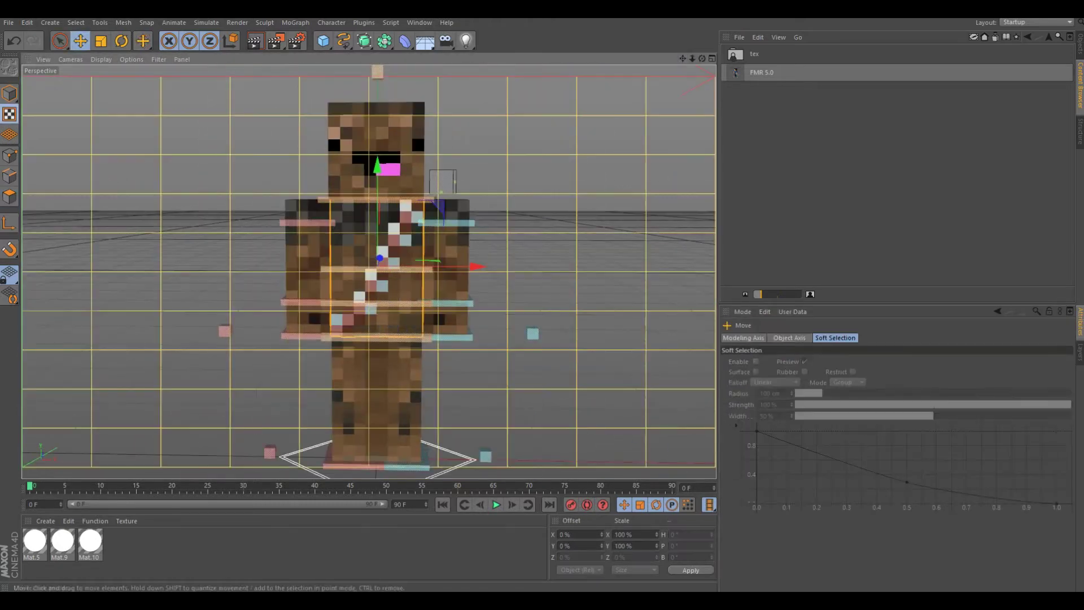
key(shift+F4)
key(ctrl+shift+a)
drag(532, 333, 528, 169)
key(e)
drag(225, 329, 203, 319)
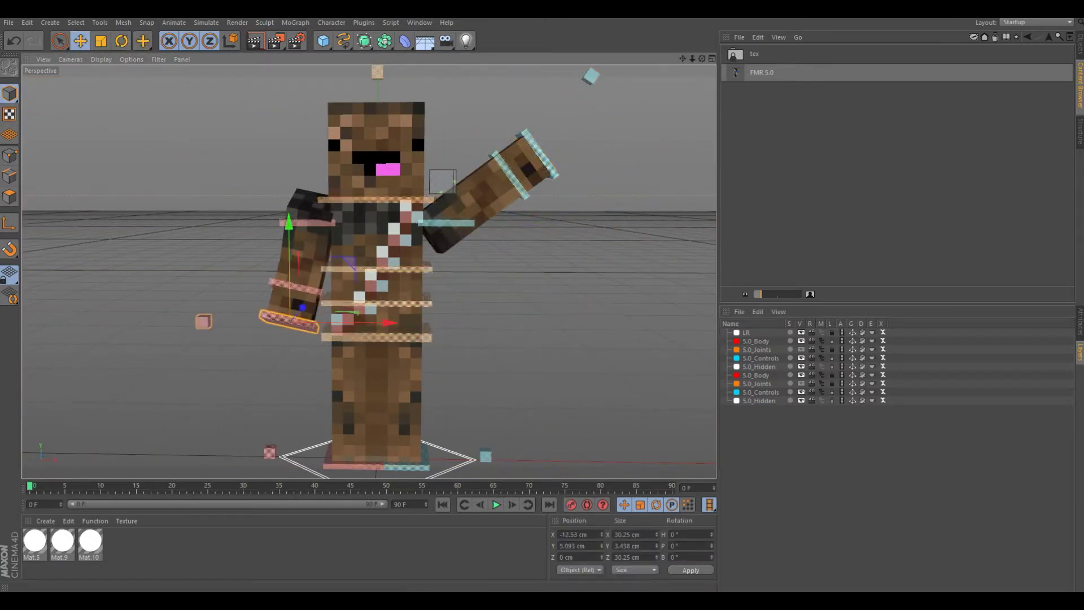
Step: Rotate the brown character's head controller slightly to refine the waving pose
key(ctrl+shift+a)
alt+middle_drag(372, 282, 373, 245)
alt+drag(372, 271, 440, 242)
click(361, 277)
key(r)
click(361, 194)
mouse_move(407, 189)
mouse_down()
mouse_move(390, 180)
mouse_move(417, 187)
mouse_up()
click(564, 339)
alt+drag(564, 339, 587, 328)
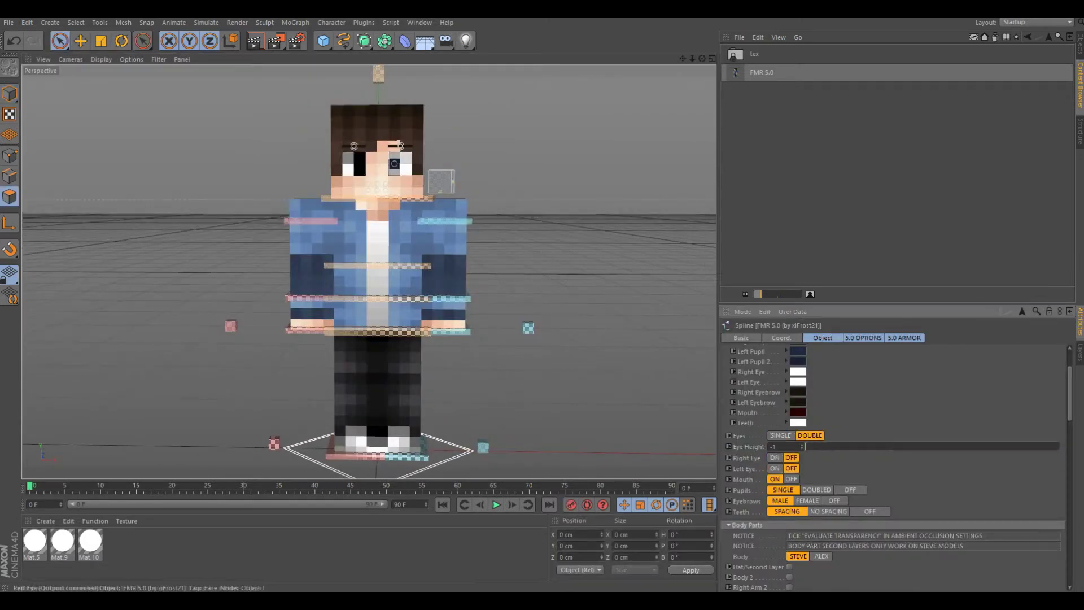
Step: Turn on both eyes, doubled pupils, and the hat and body second layers for the character in the blue jacket
click(789, 566)
scroll(790, 566, down, 3)
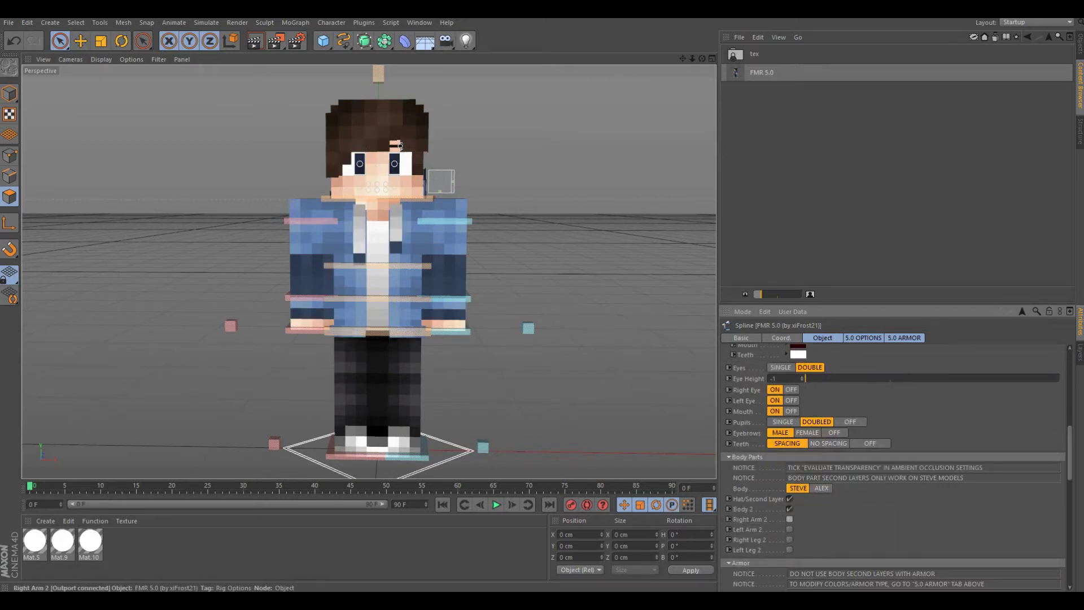
Step: Select the blue-jacket character's hat second layer and move it off to the side of the head
key(shift+F4)
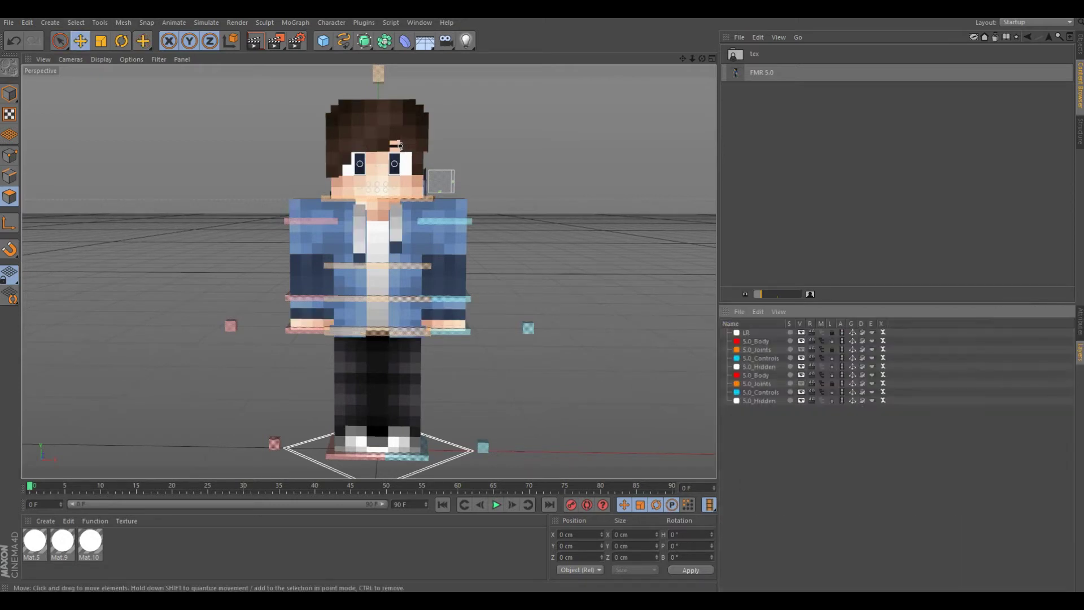
click(400, 146)
drag(400, 145, 395, 271)
Step: Select the hair and blue hood polygons on the detached hat layer and extrude them 3 cm
key(space)
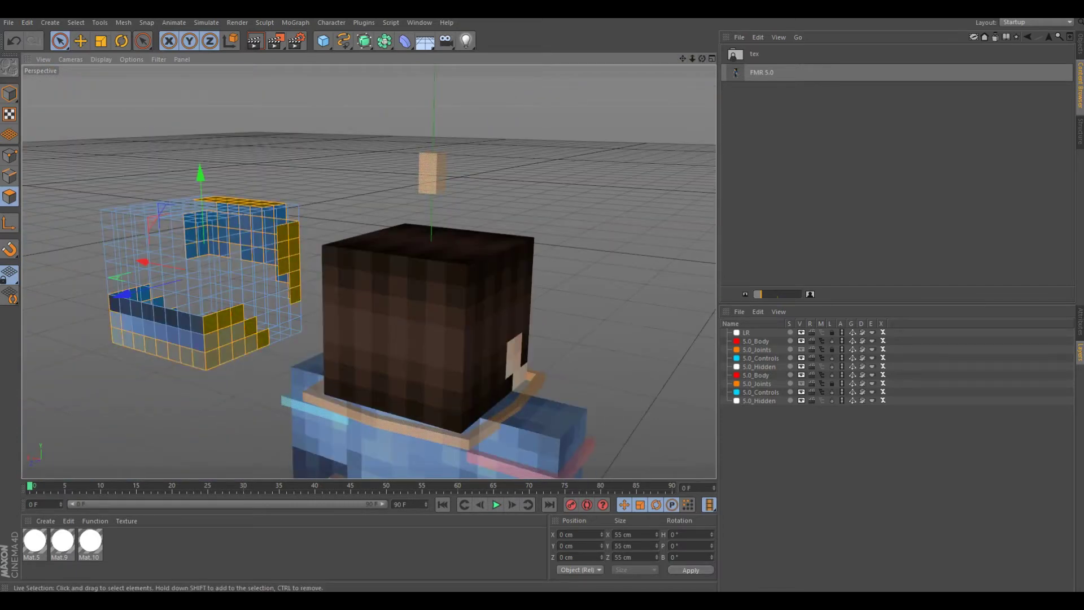
alt+drag(395, 270, 339, 186)
key(d)
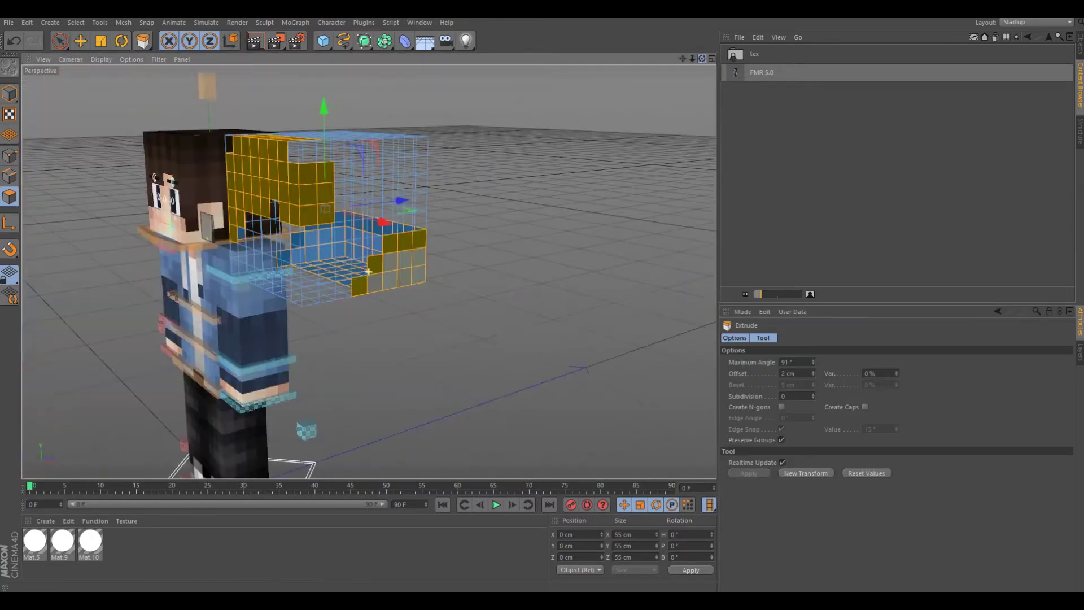
drag(339, 254, 316, 243)
key(ctrl+z)
click(782, 373)
text(6)
key(Return)
Step: Undo the distorted extrusion and separately extrude the single hood-edge polygons on both sides of the hat layer 3 cm
key(space)
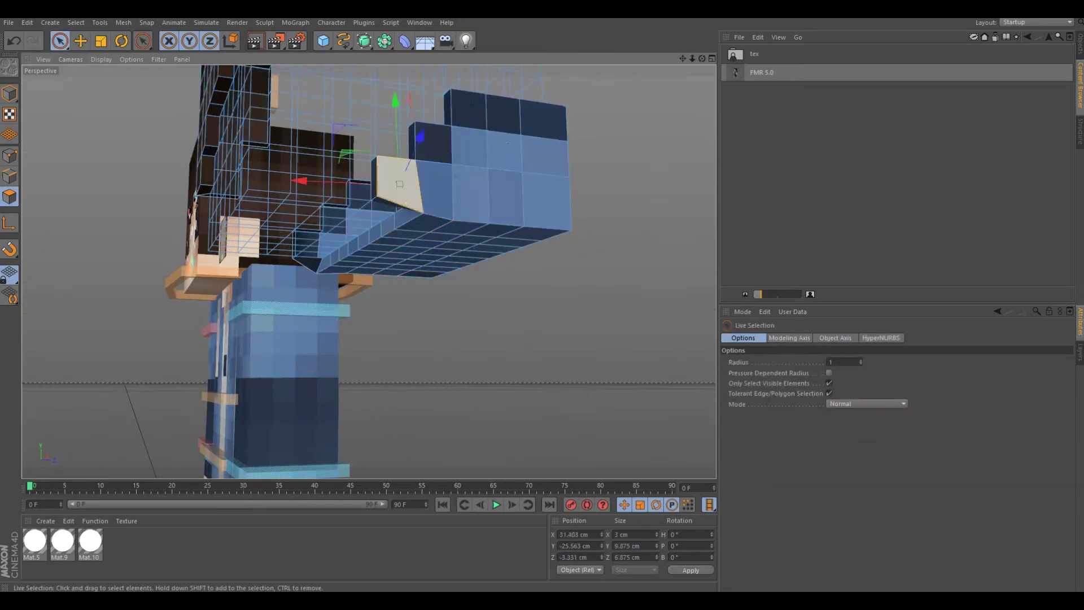
key(ctrl+z)
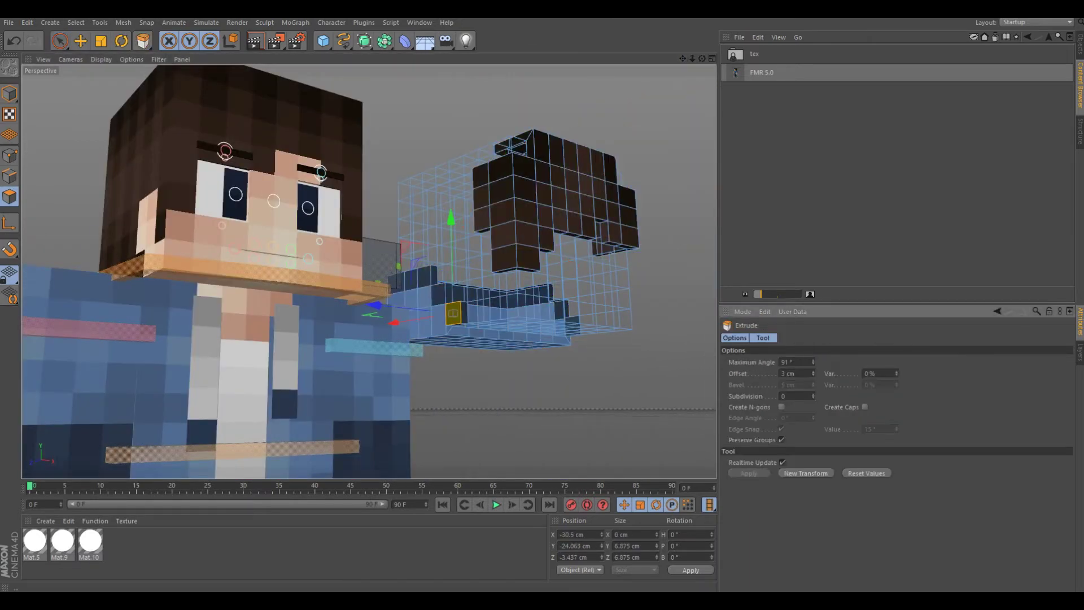
key(d)
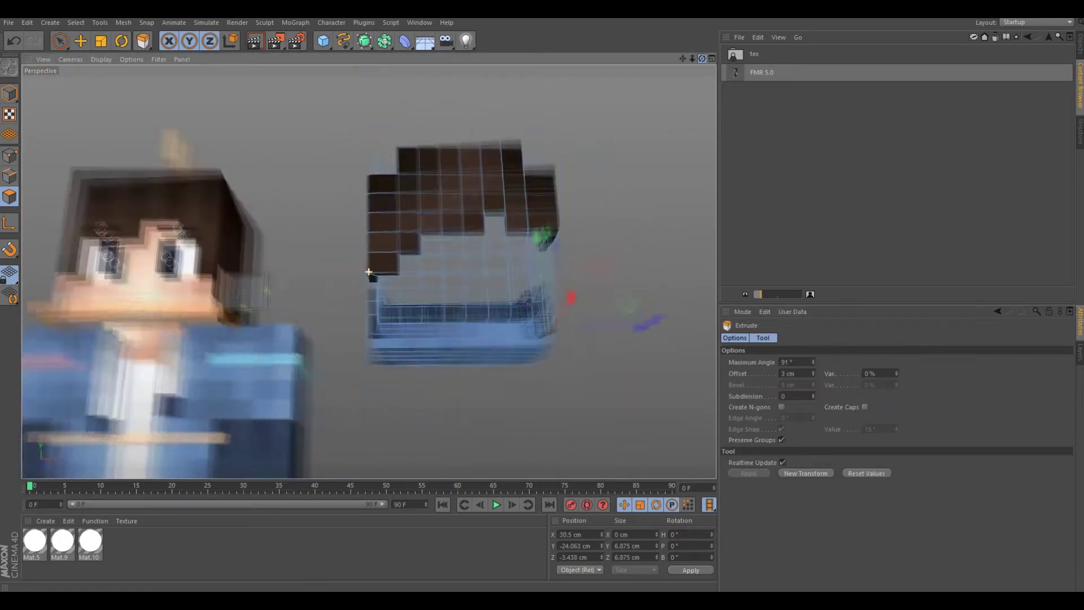
Step: Move the extruded hat layer back onto the head and scale it down slightly to fit closely
key(e)
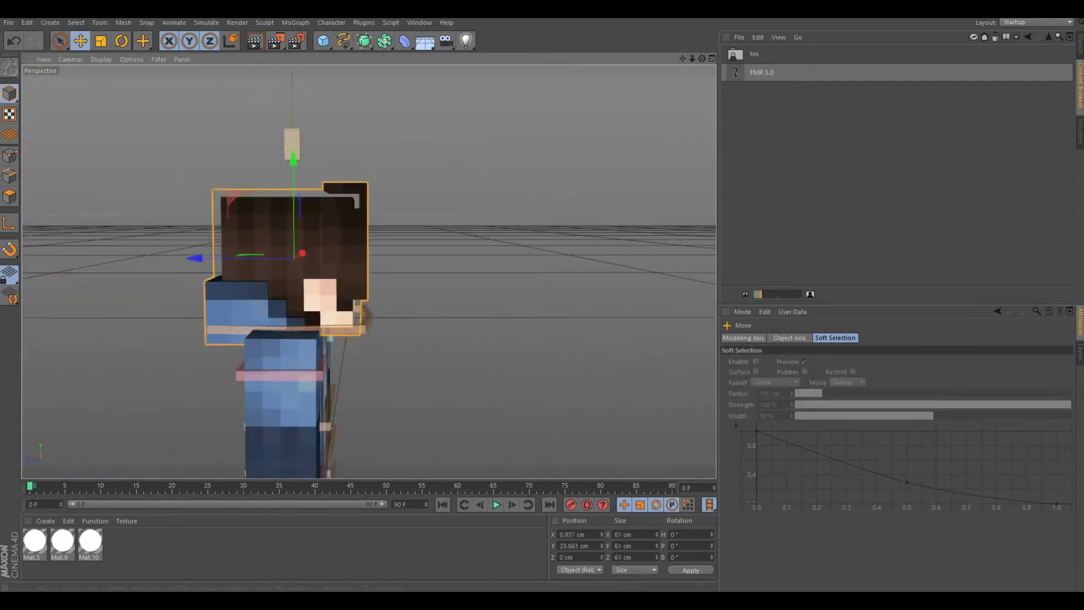
drag(206, 257, 204, 257)
key(e)
key(t)
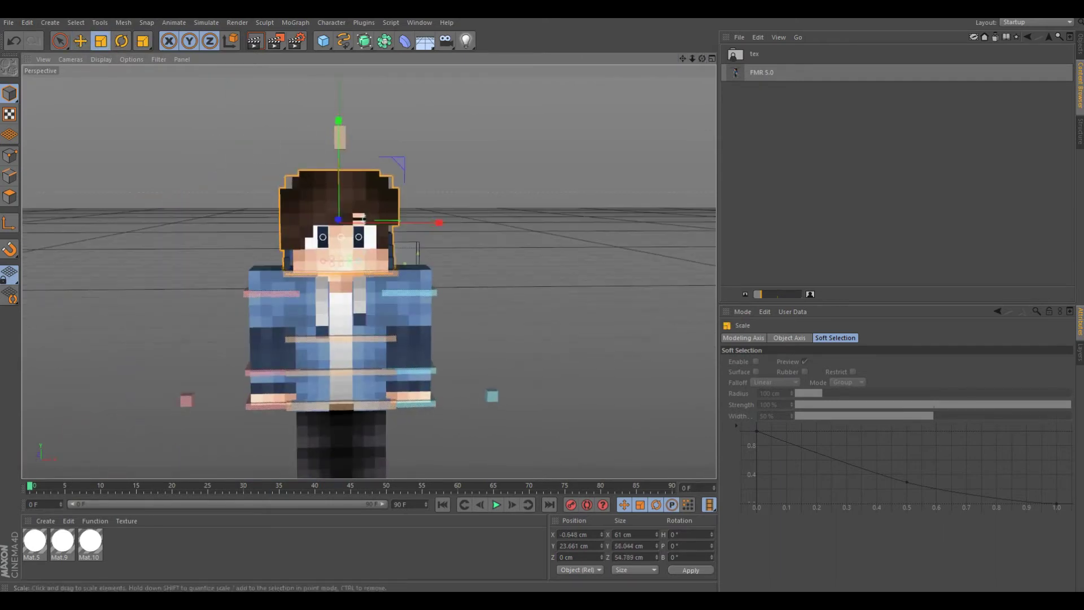
drag(428, 222, 427, 222)
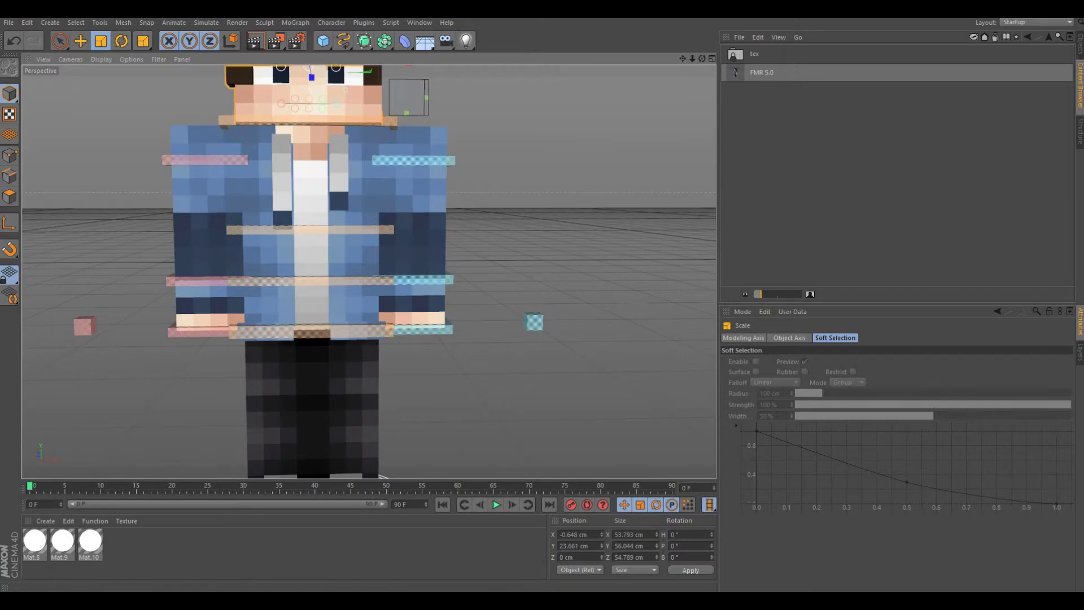
Step: Turn off the rig's body second layer in its body parts options
click(1079, 42)
click(770, 51)
scroll(891, 480, down, 5)
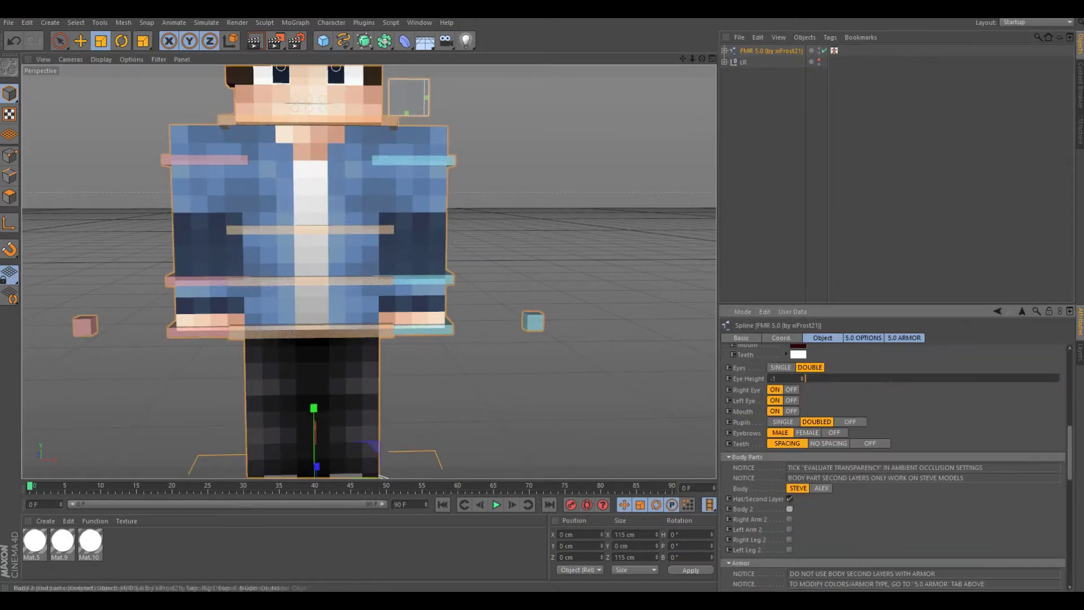
Step: Loop-select the dark cuff polygons around both sleeves and extrude them 1 cm
key(Return)
key(u)
key(l)
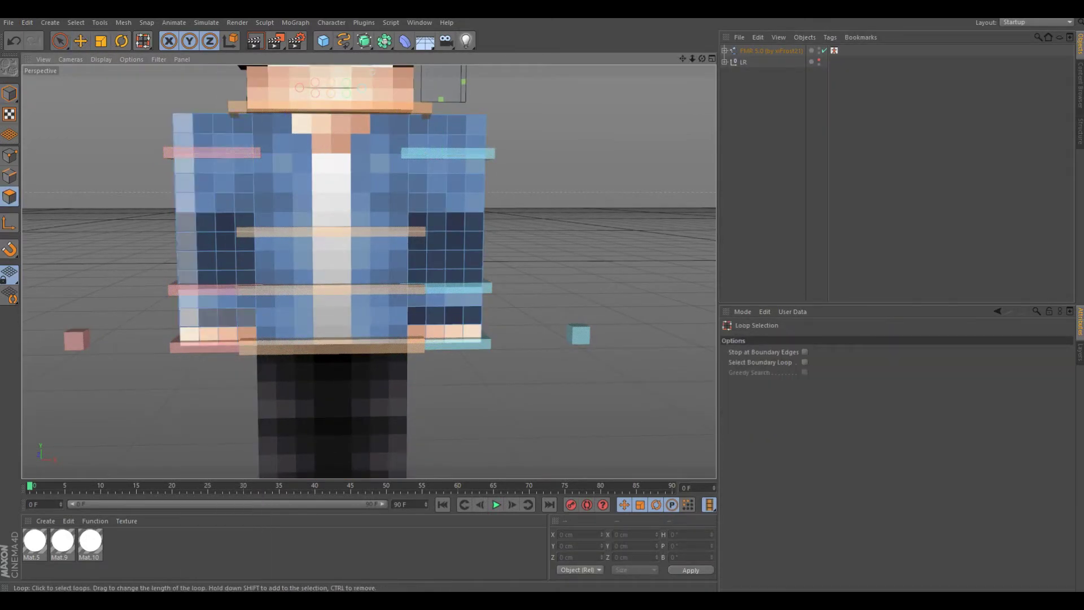
shift+click(445, 314)
key(d)
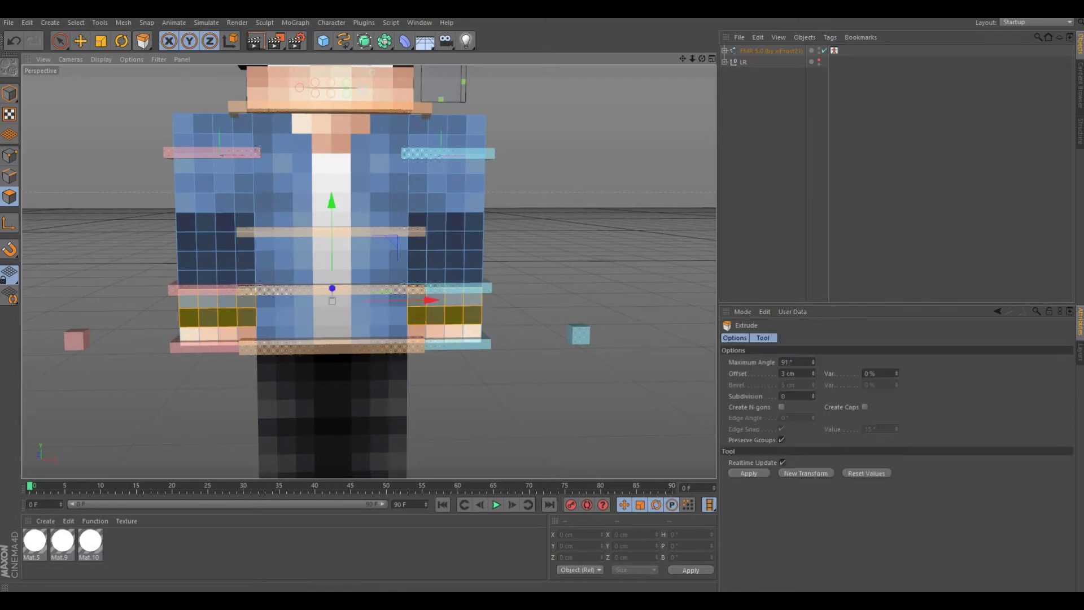
drag(361, 395, 370, 395)
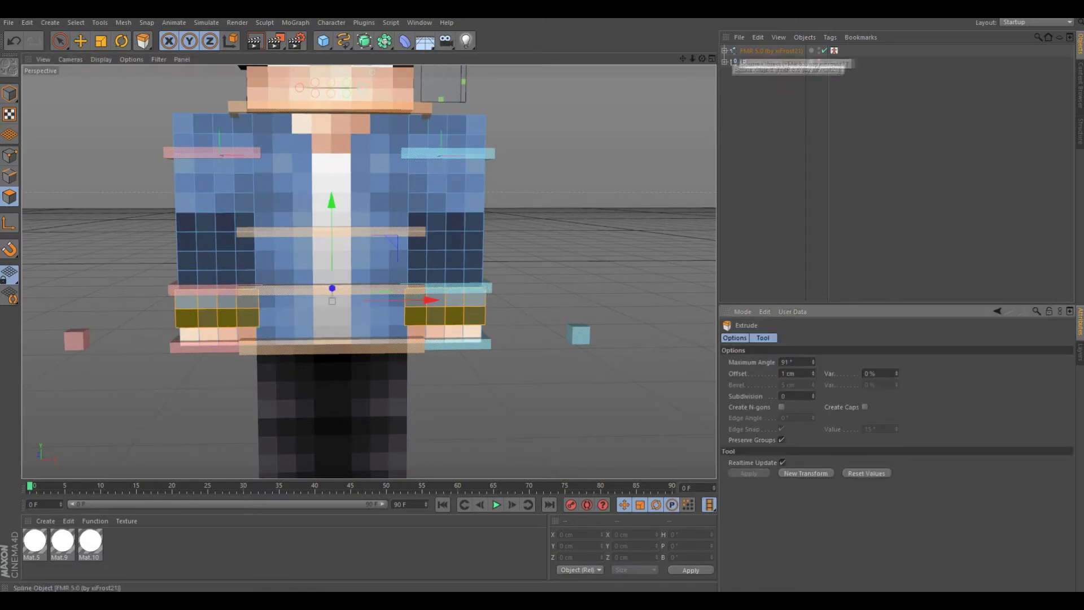
Step: Turn the body second layer back on and extrude its hood drawstring and jacket hem polygons 1 cm
key(Return)
key(h)
key(9)
key(Return)
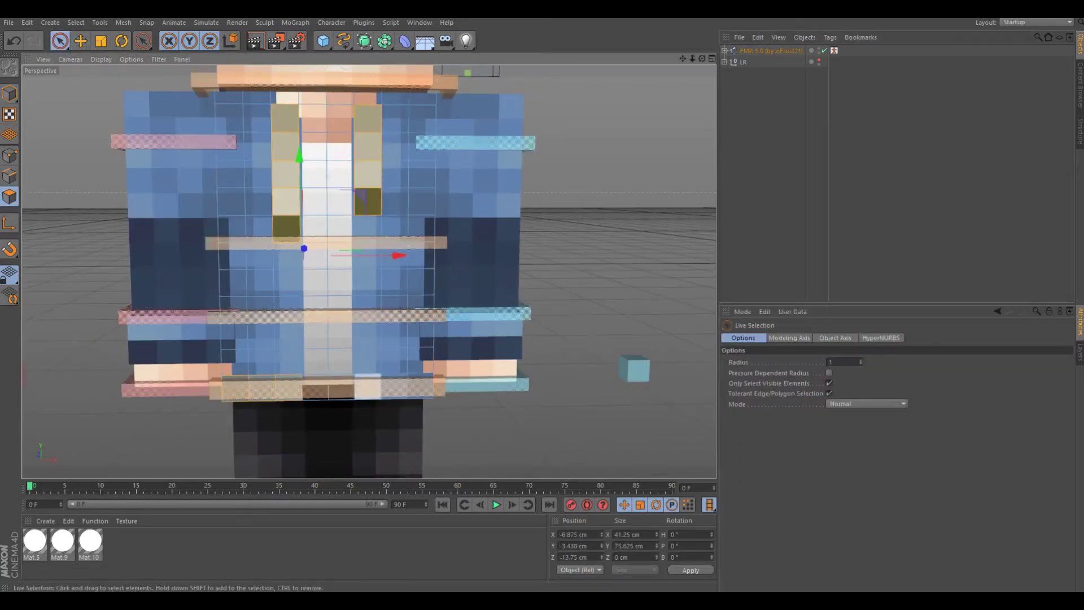
key(e)
key(t)
alt+drag(316, 271, 368, 271)
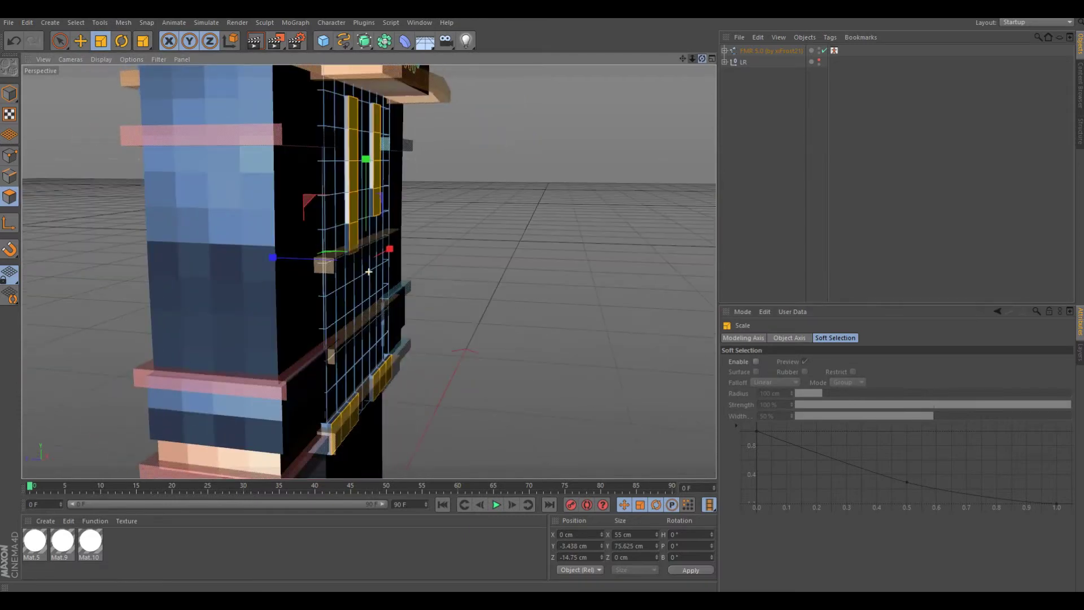
Step: Try to scale and shift the body second layer against the torso, then undo the changes
alt+drag(304, 196, 412, 164)
key(ctrl+z)
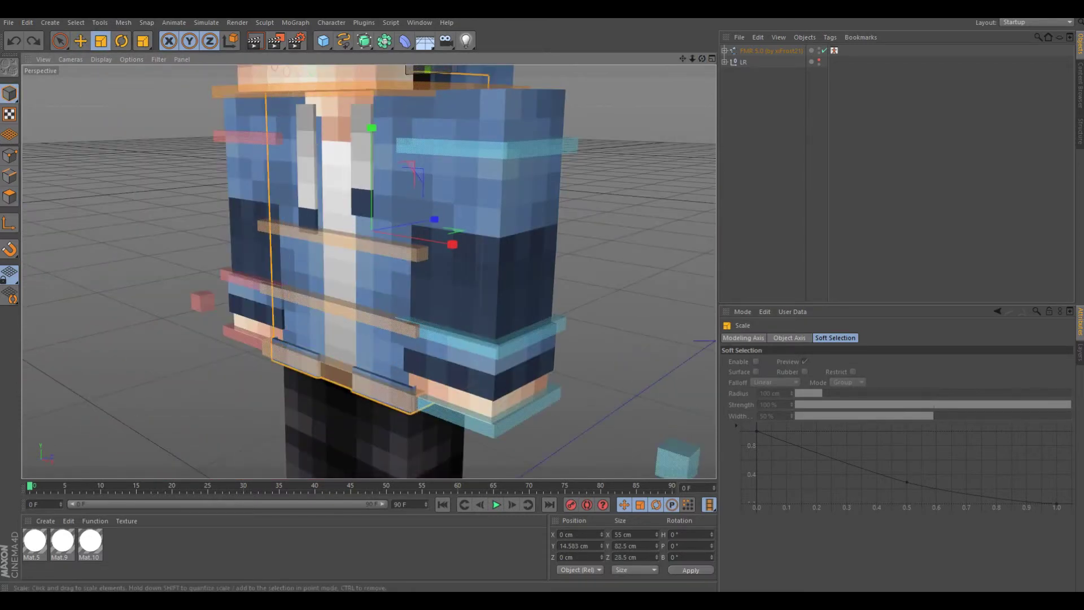
key(e)
drag(443, 218, 444, 217)
key(ctrl+z)
Step: Loop-select the lower shoe polygons around both feet and extrude them outward
alt+drag(316, 226, 362, 265)
scroll(350, 338, up, 5)
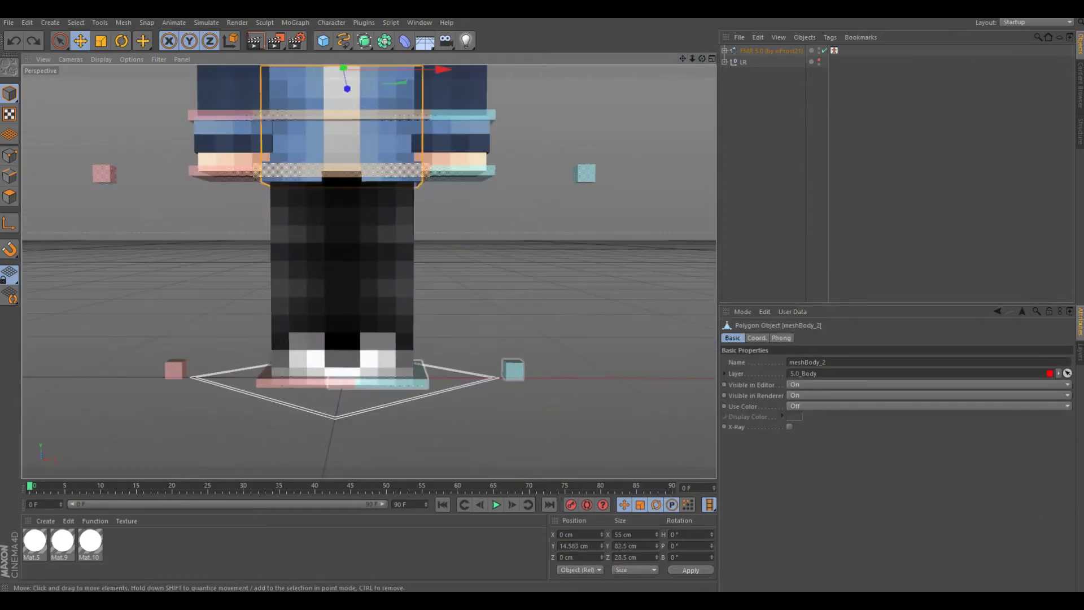
scroll(347, 254, up, 2)
click(10, 196)
key(u)
key(l)
click(347, 342)
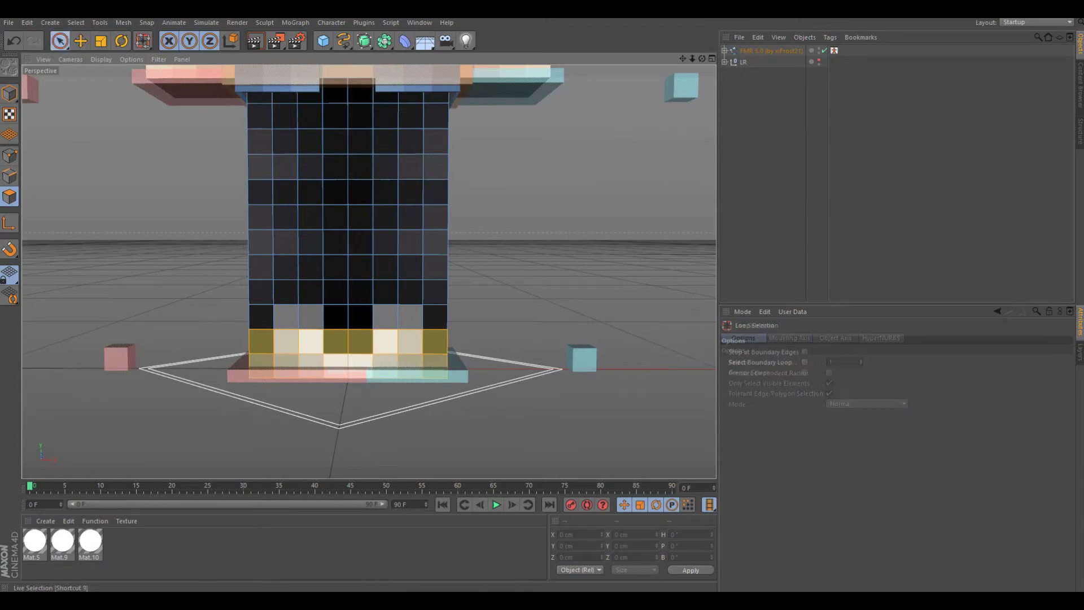
key(d)
scroll(367, 271, down, 5)
Step: Return to whole-object editing and move both hand controllers outward so the arms spread slightly from the body
click(9, 93)
key(e)
scroll(325, 254, up, 4)
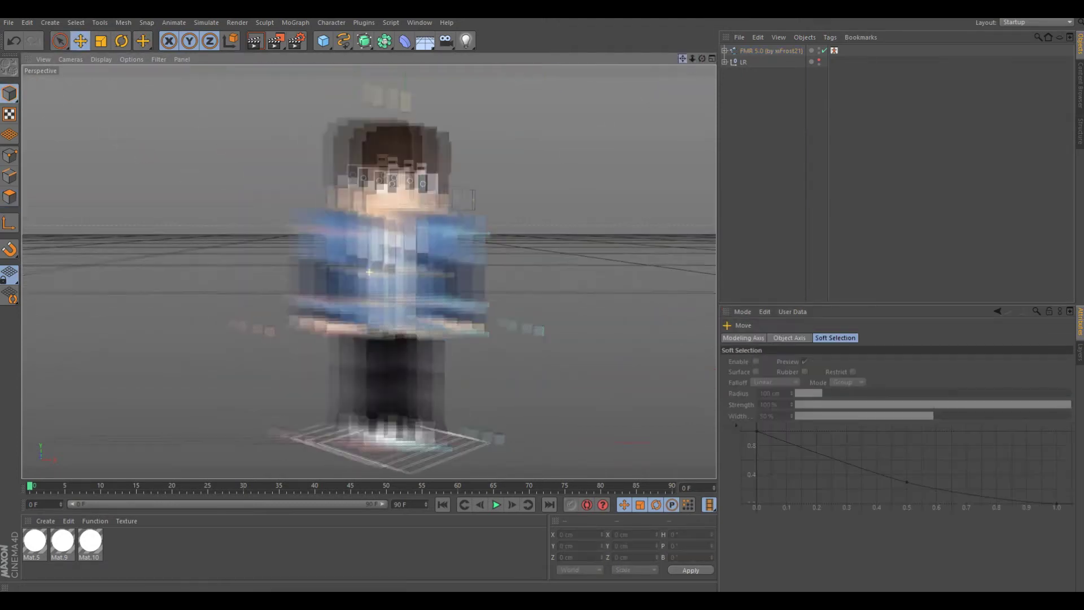
click(249, 314)
key(shift+F4)
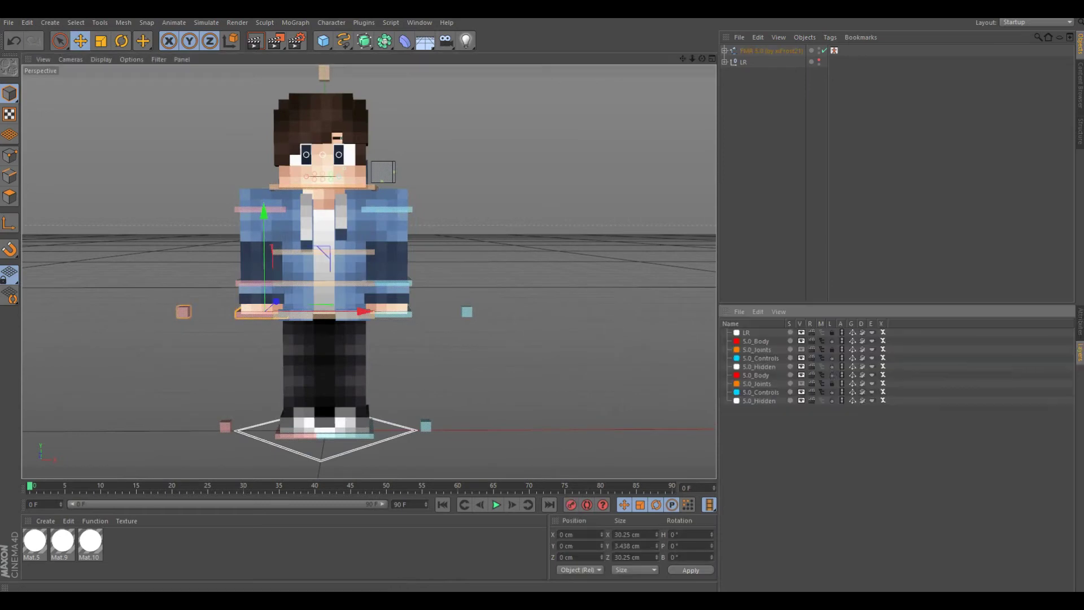
mouse_move(430, 316)
mouse_down()
mouse_move(409, 310)
mouse_move(429, 314)
mouse_up()
Step: Give the character iron pickaxes in both the right and left hands
click(770, 51)
key(shift+F5)
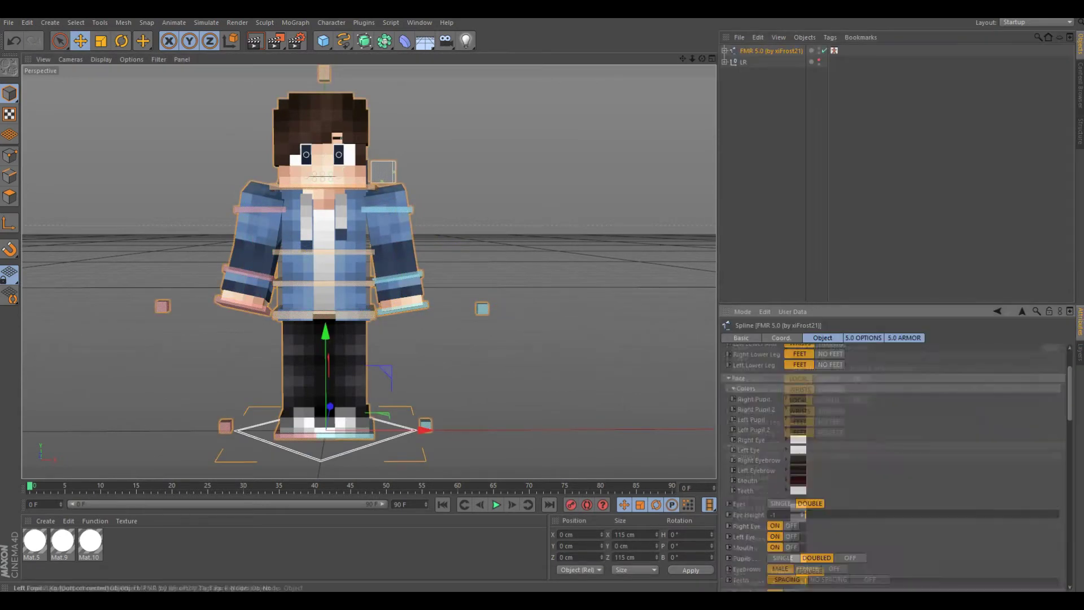
scroll(754, 438, down, 5)
click(885, 437)
click(885, 480)
Step: Move the foot controllers apart into a staggered stance and twist the upper body slightly
click(425, 425)
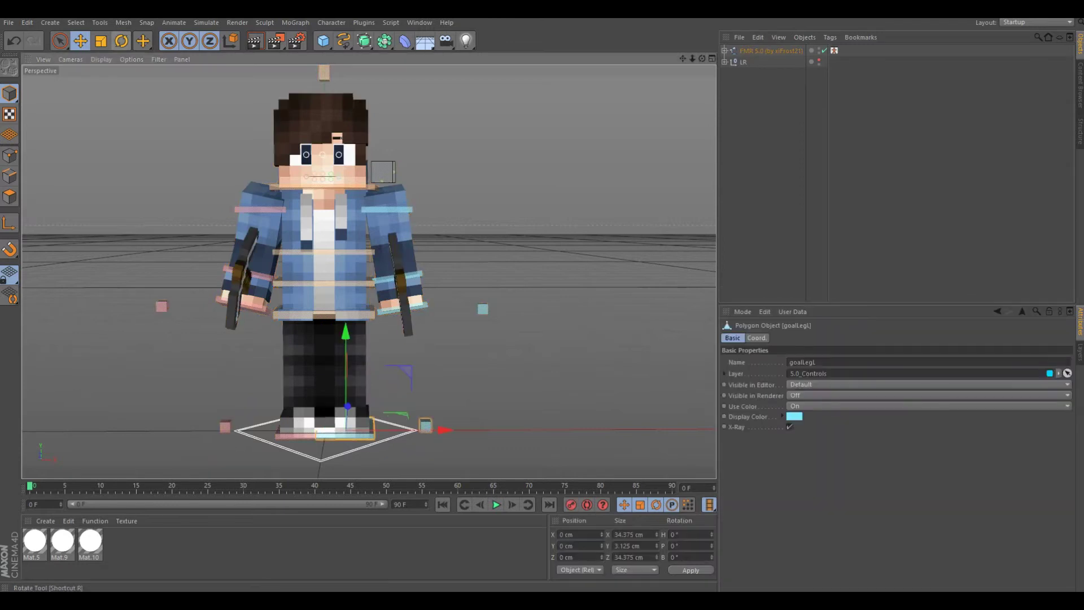
drag(425, 425, 441, 416)
alt+drag(316, 271, 474, 271)
drag(474, 372, 446, 415)
alt+drag(446, 271, 316, 268)
click(325, 186)
key(r)
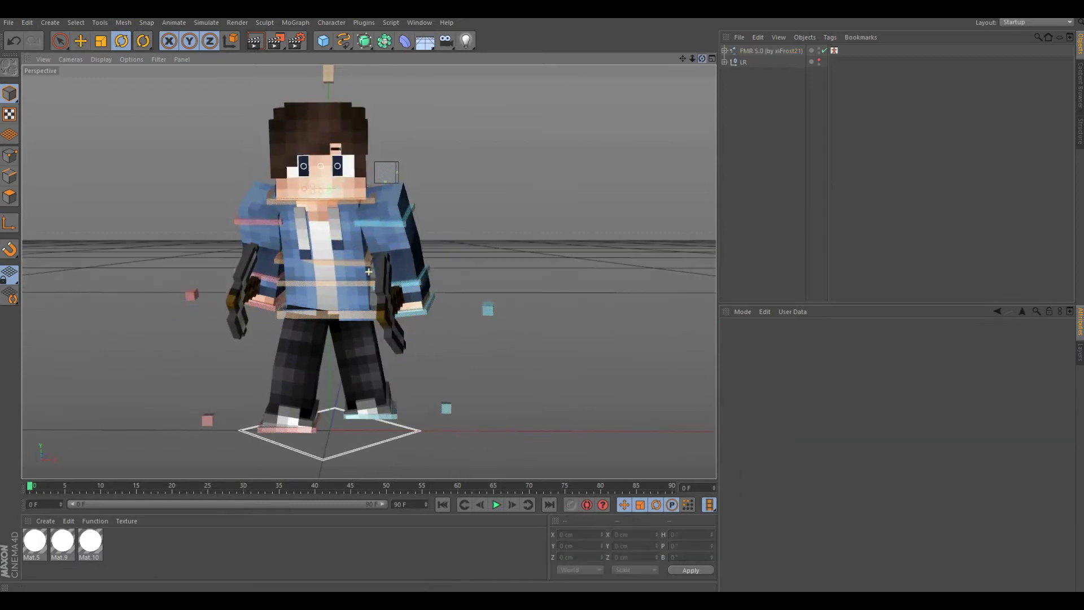
Step: Adjust the hand controllers so the arms sit slightly farther from the torso, undoing unwanted moves
click(266, 304)
key(e)
key(ctrl+z)
key(ctrl+z)
key(ctrl+z)
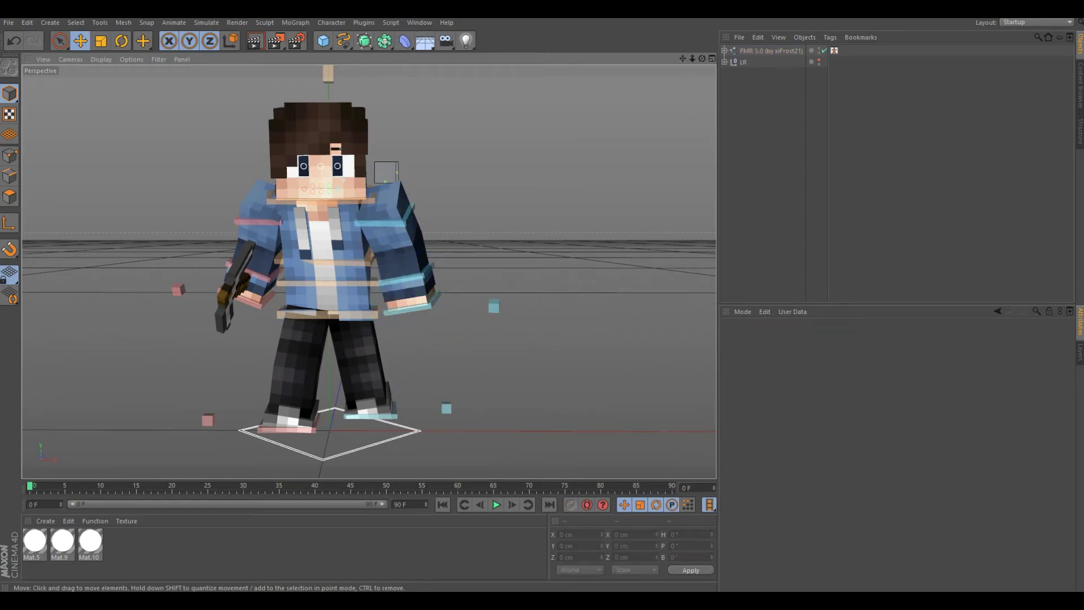
Step: Switch the left-hand pickaxe off and put a gold sword in the left hand
click(770, 51)
scroll(772, 446, down, 10)
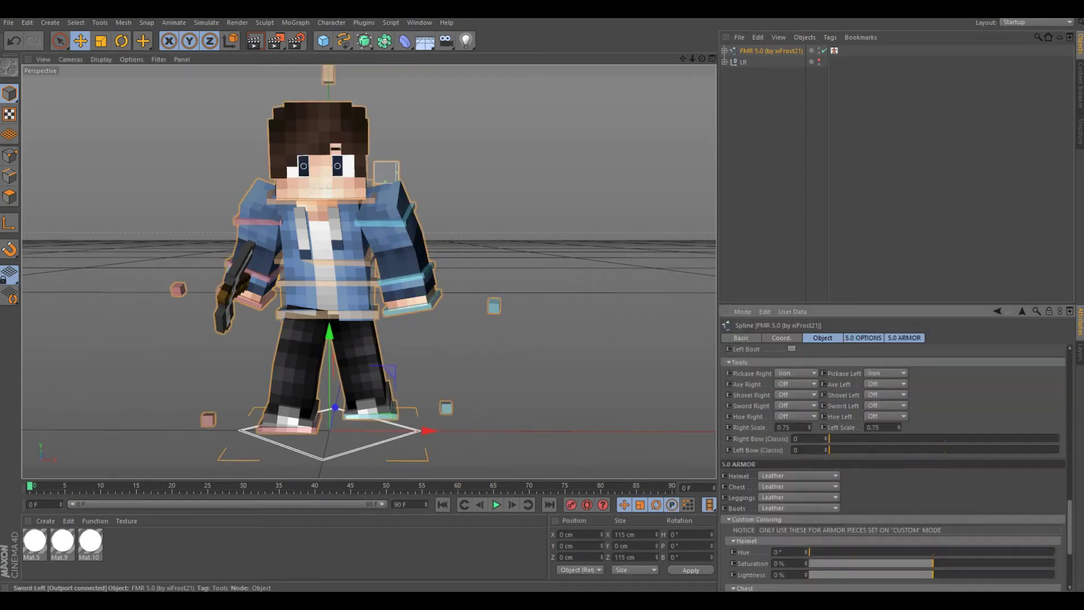
click(885, 405)
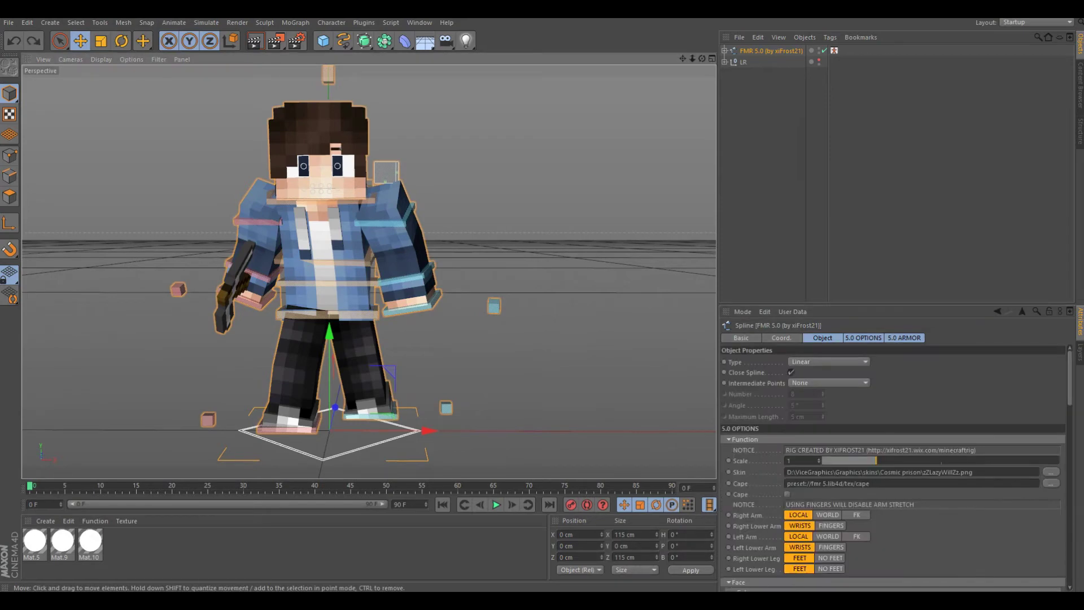
click(885, 372)
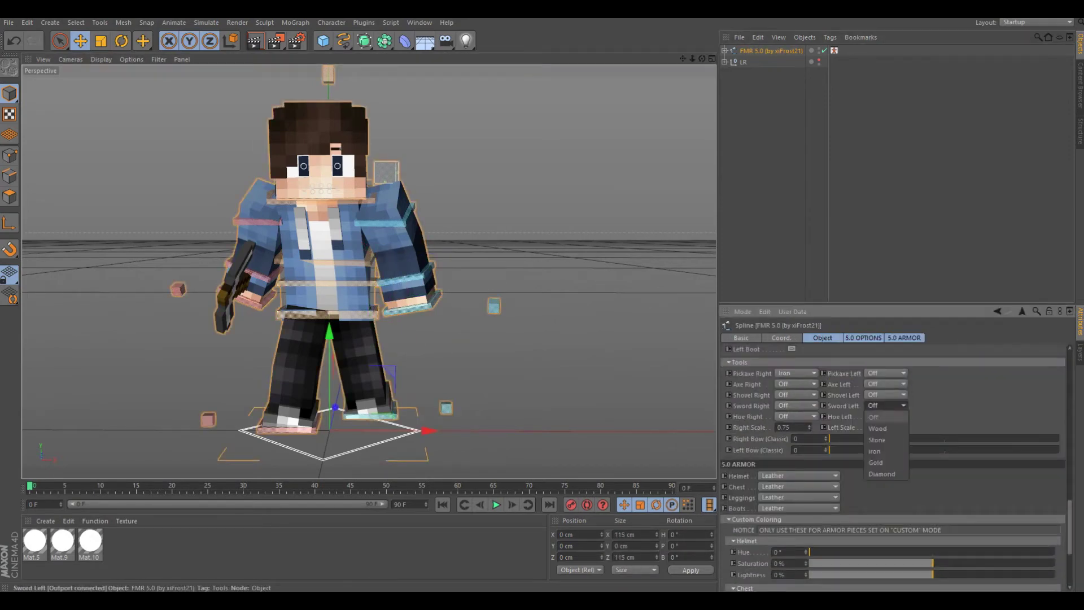
click(368, 271)
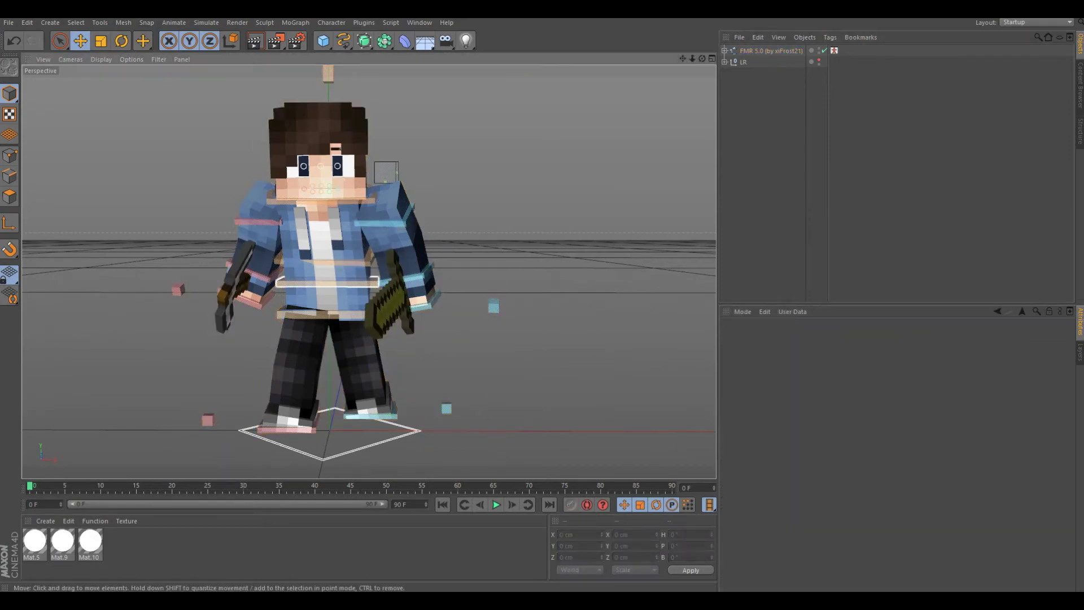
Step: Tilt the character's head slightly with its controller and add a camera to the scene
alt+drag(368, 271, 395, 266)
key(r)
click(320, 194)
drag(344, 169, 361, 158)
key(e)
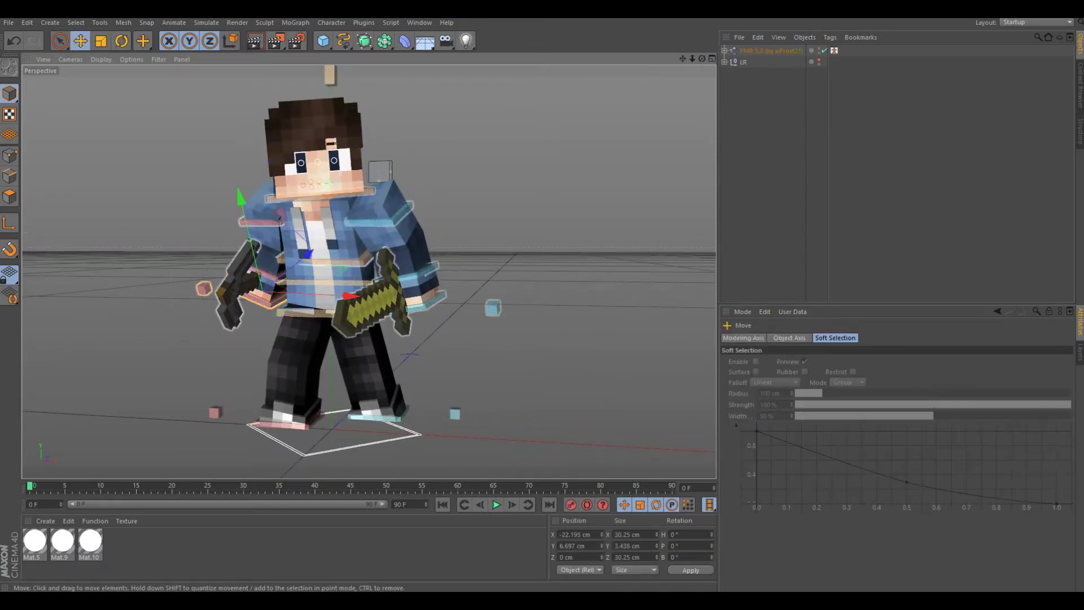
click(446, 40)
Step: Select the gold polygons on the sword's blade and guard and extrude them 2 cm
scroll(369, 271, up, 5)
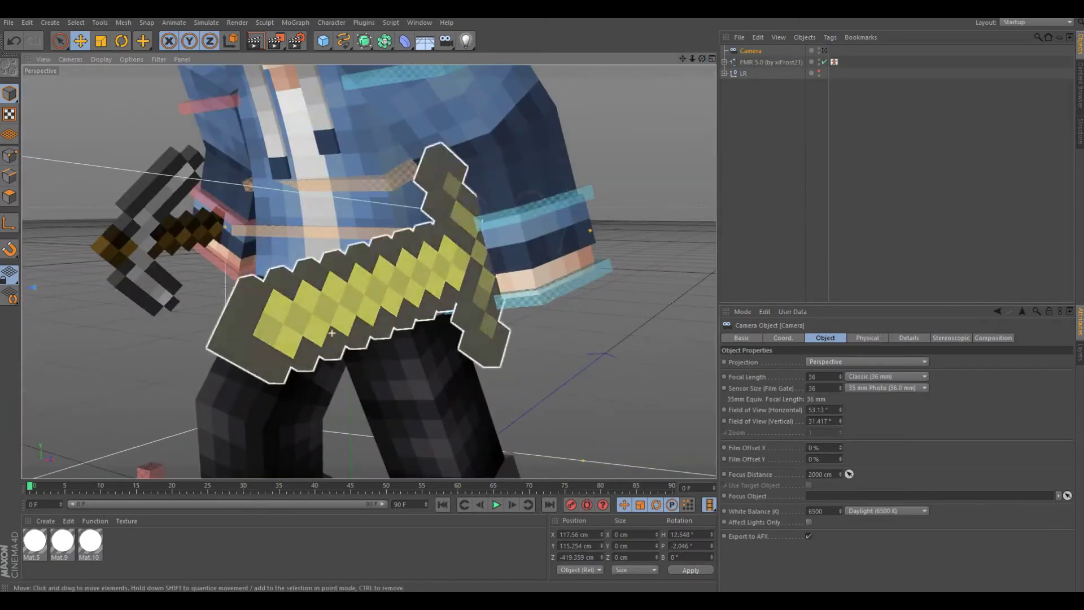
key(9)
click(10, 196)
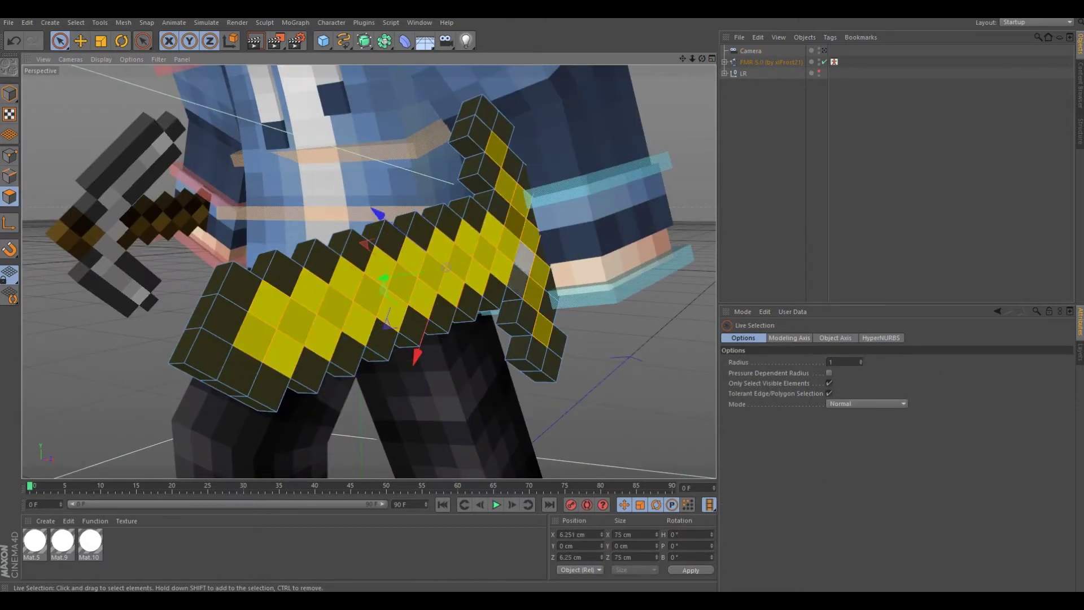
key(d)
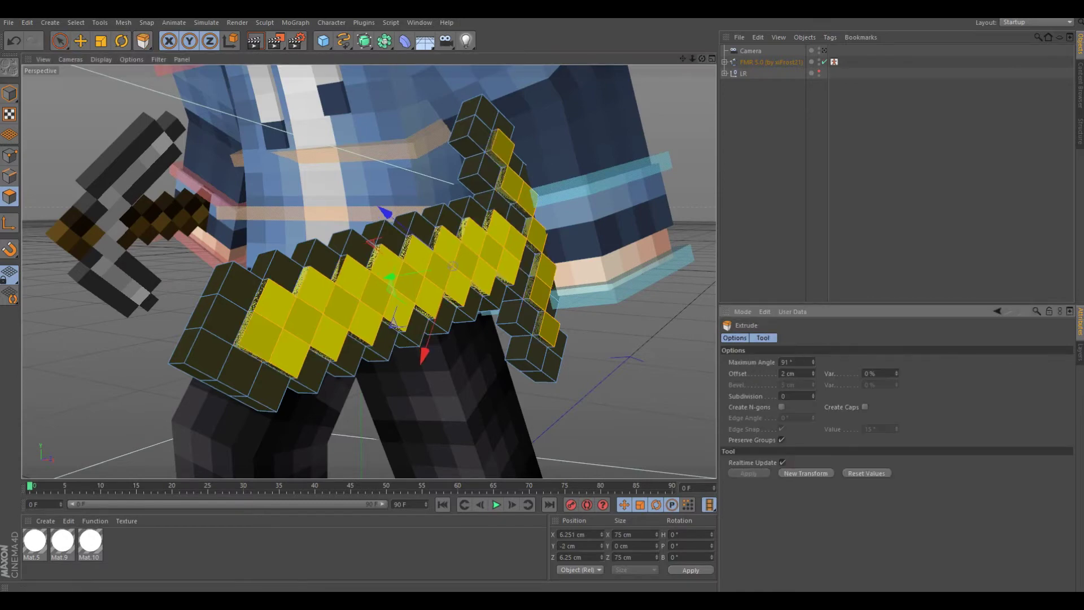
scroll(368, 271, down, 5)
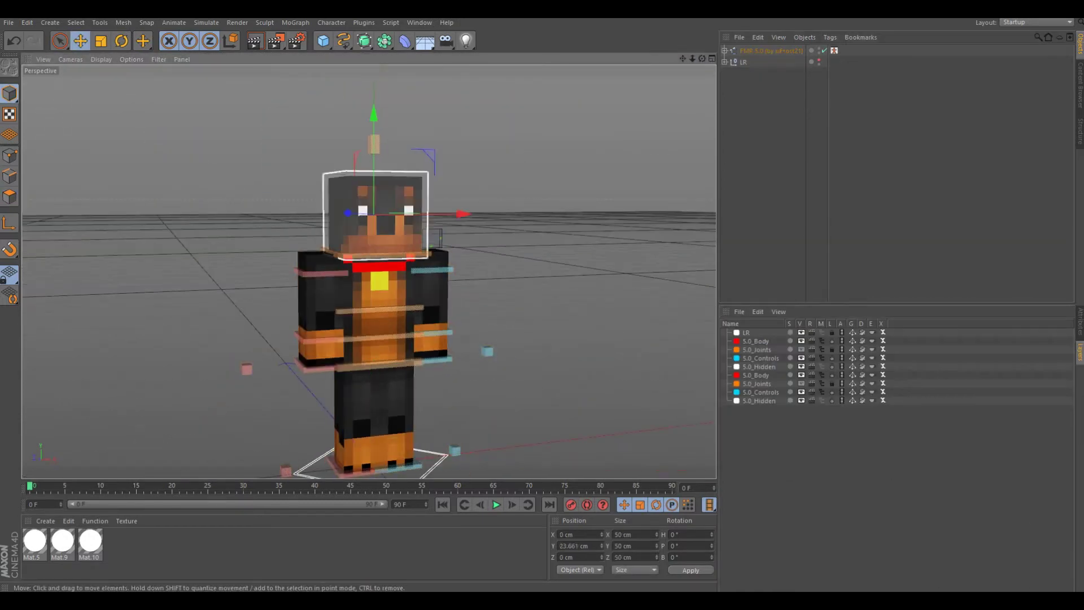
Step: Select the black ear polygons on both sides of the dog character's detached hat layer and extrude them 2 cm
scroll(367, 271, up, 5)
key(9)
click(456, 169)
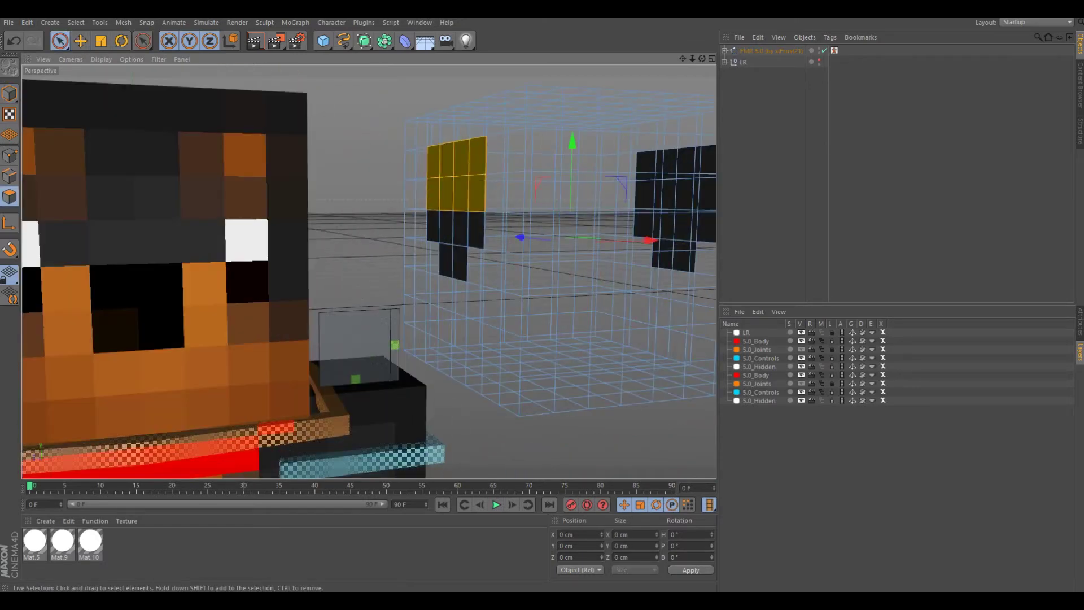
mouse_move(367, 271)
alt+mouse_down()
mouse_move(565, 254)
mouse_move(451, 395)
mouse_move(593, 339)
alt+mouse_up()
key(d)
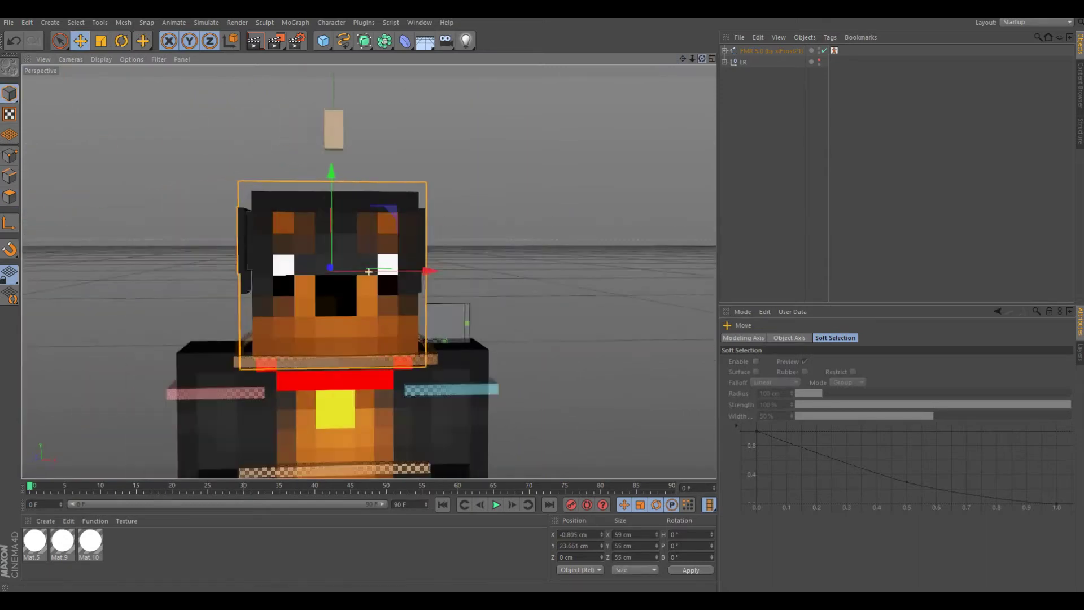
Step: Slide the dog character's hat layer along X to centre it over the head
drag(324, 282, 333, 282)
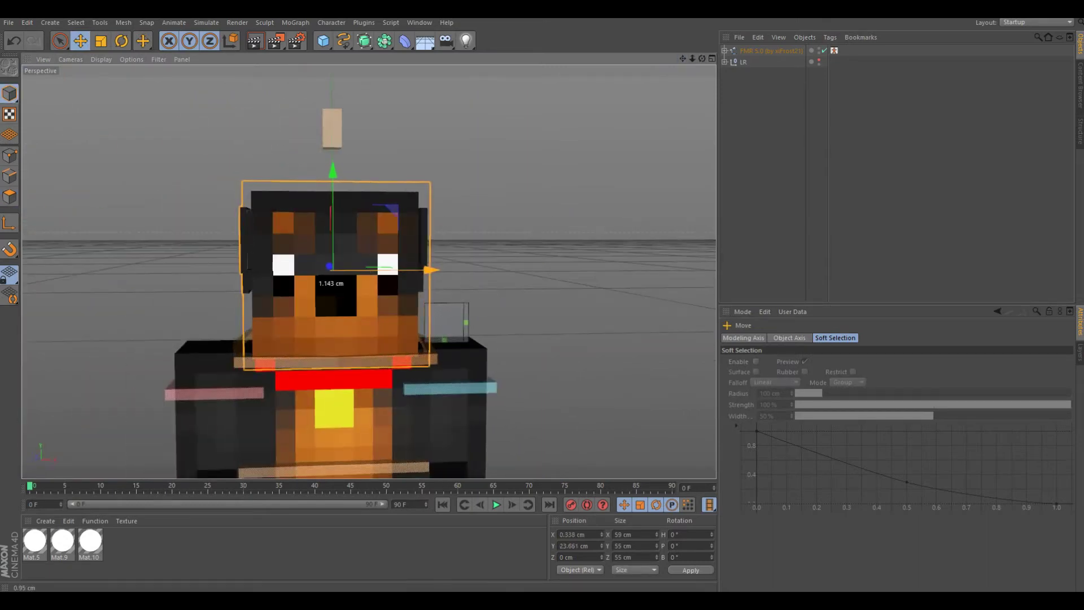
scroll(370, 271, down, 5)
scroll(369, 270, up, 5)
Step: Extrude the red collar polygons on the dog character's torso, and extrude the yellow tag below them 2 cm
click(9, 196)
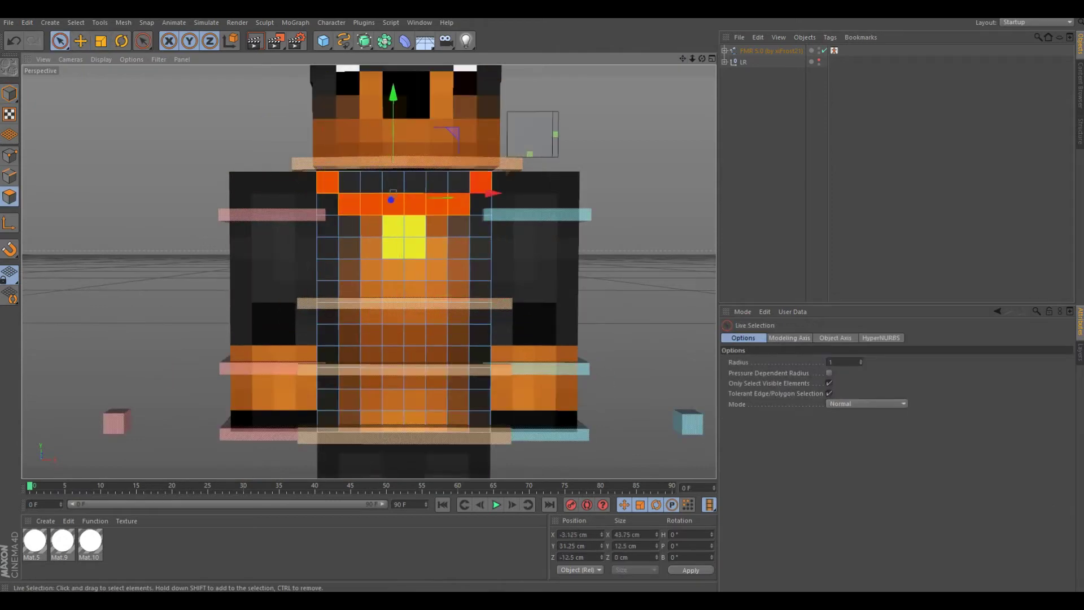
key(d)
key(space)
click(402, 237)
key(d)
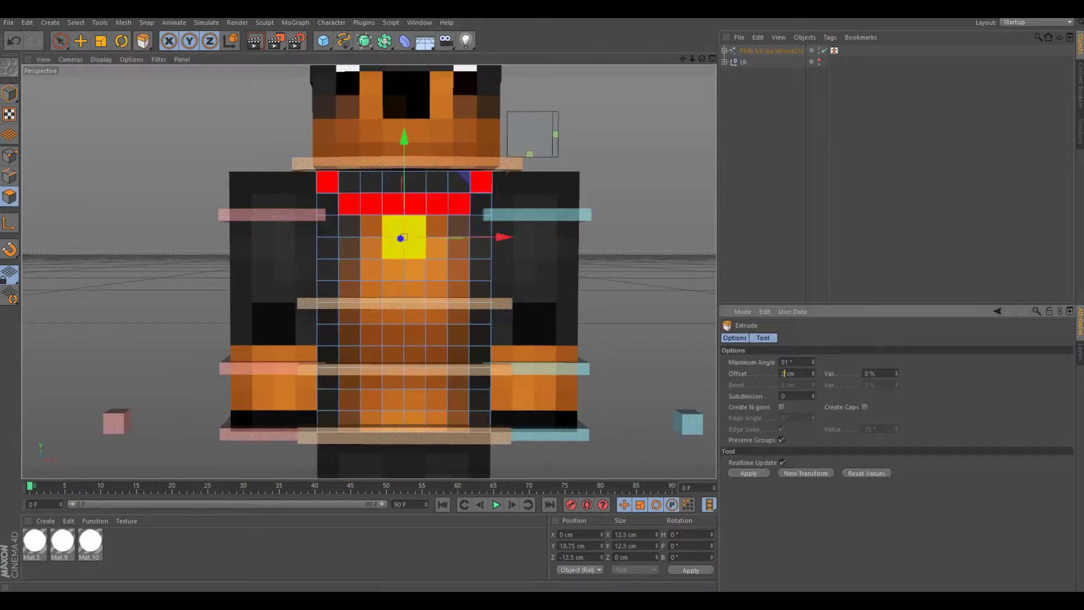
scroll(368, 272, down, 5)
alt+drag(368, 271, 339, 271)
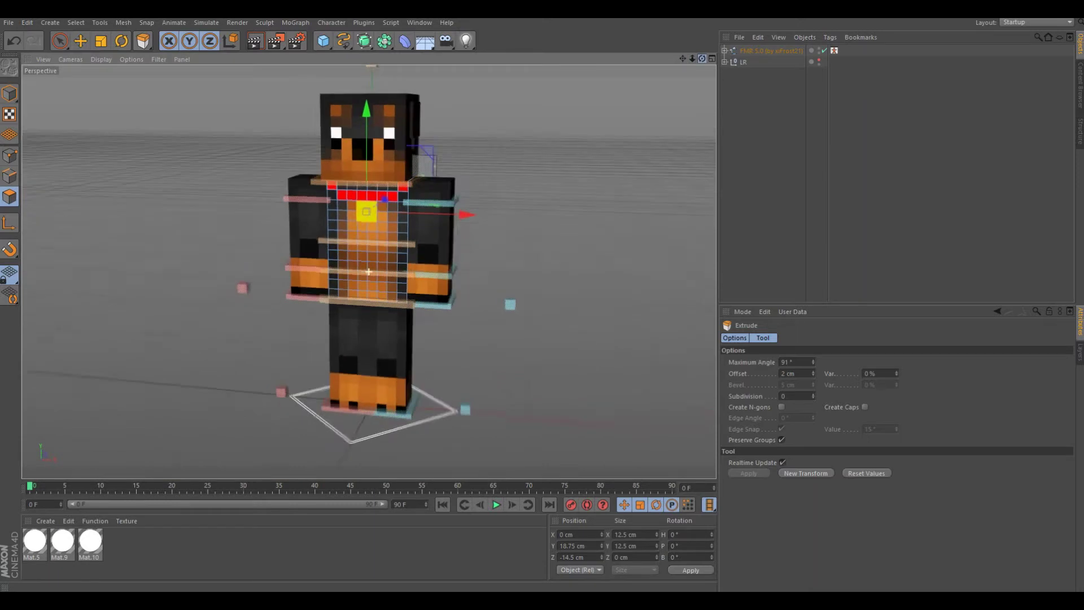
key(e)
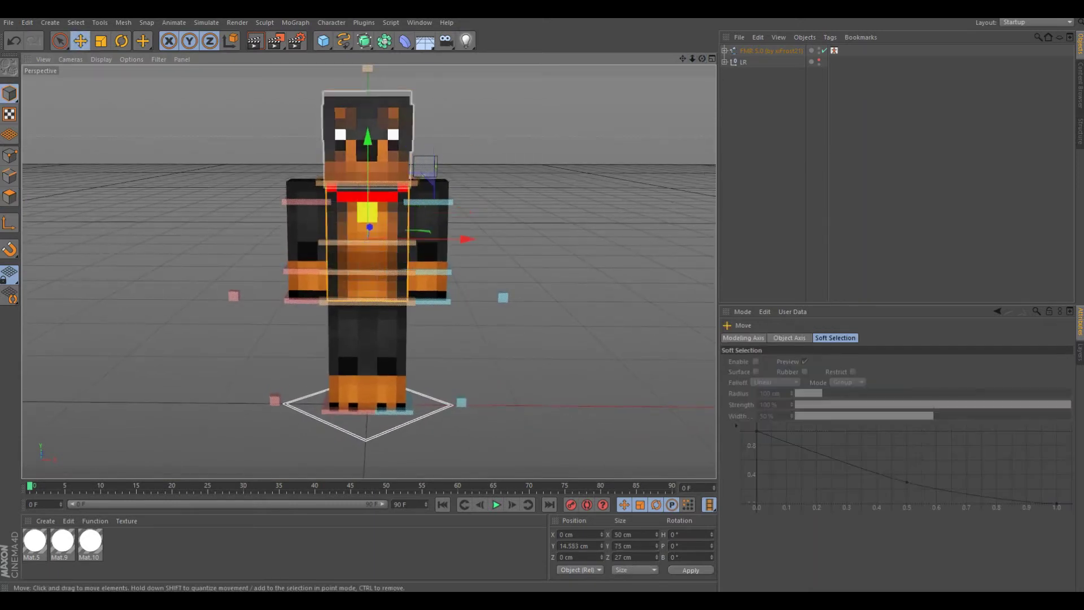
click(367, 113)
key(ctrl+shift+a)
alt+middle_drag(309, 266, 369, 272)
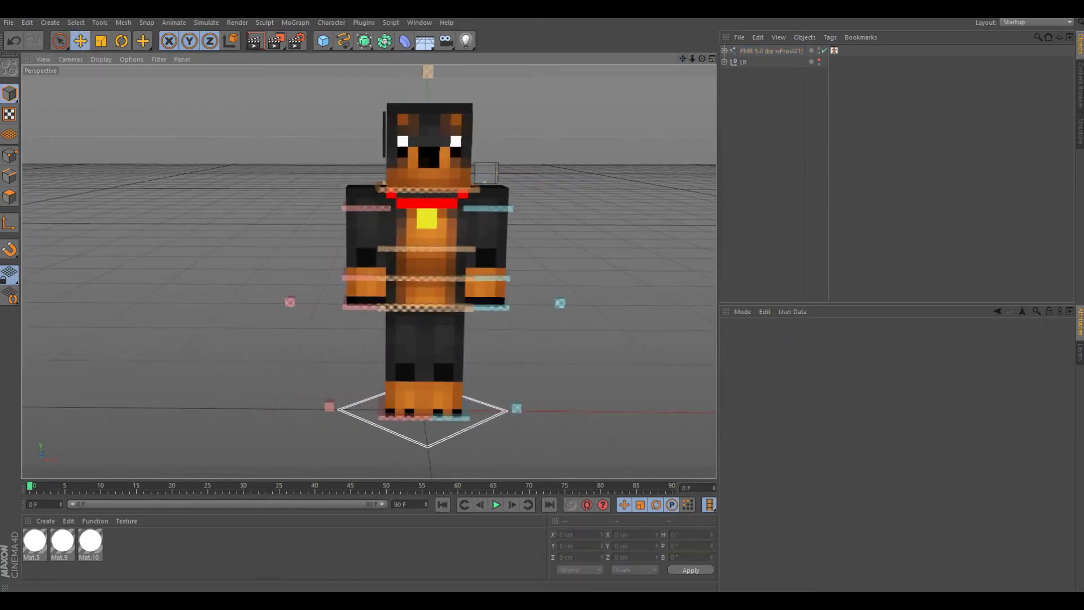
Step: Try posing the dog character with a sideways-tilted torso, raised arms and spread legs
drag(421, 156, 421, 157)
key(t)
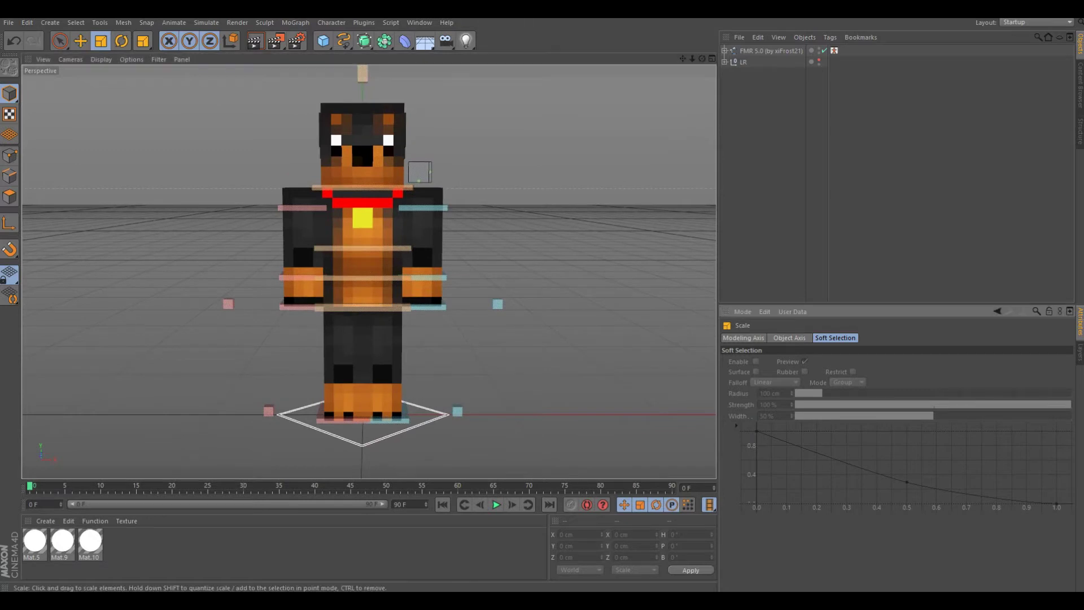
click(228, 303)
click(1067, 373)
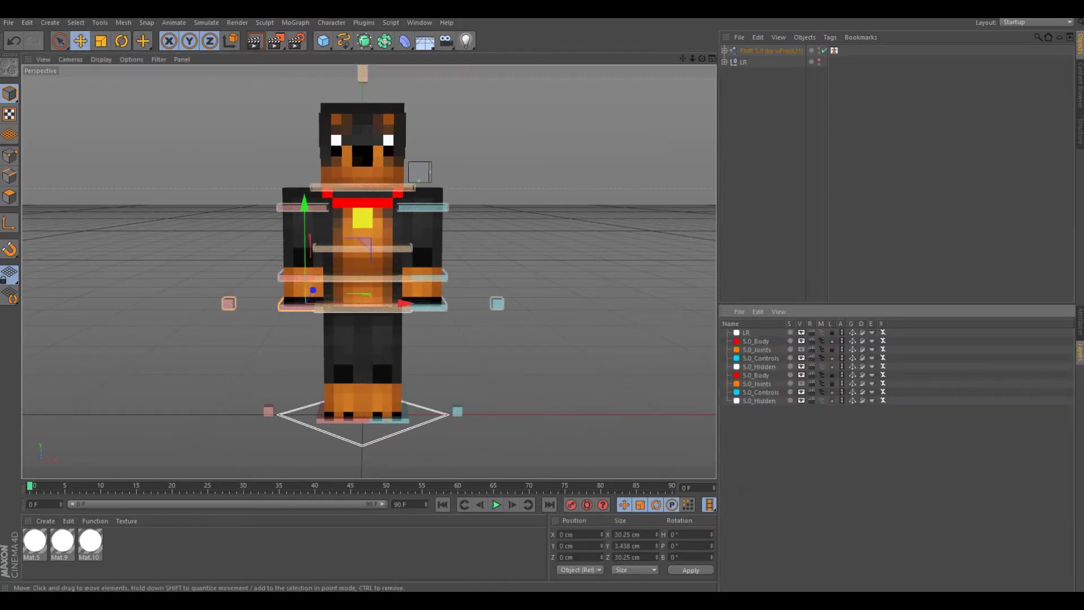
drag(228, 304, 214, 304)
click(496, 303)
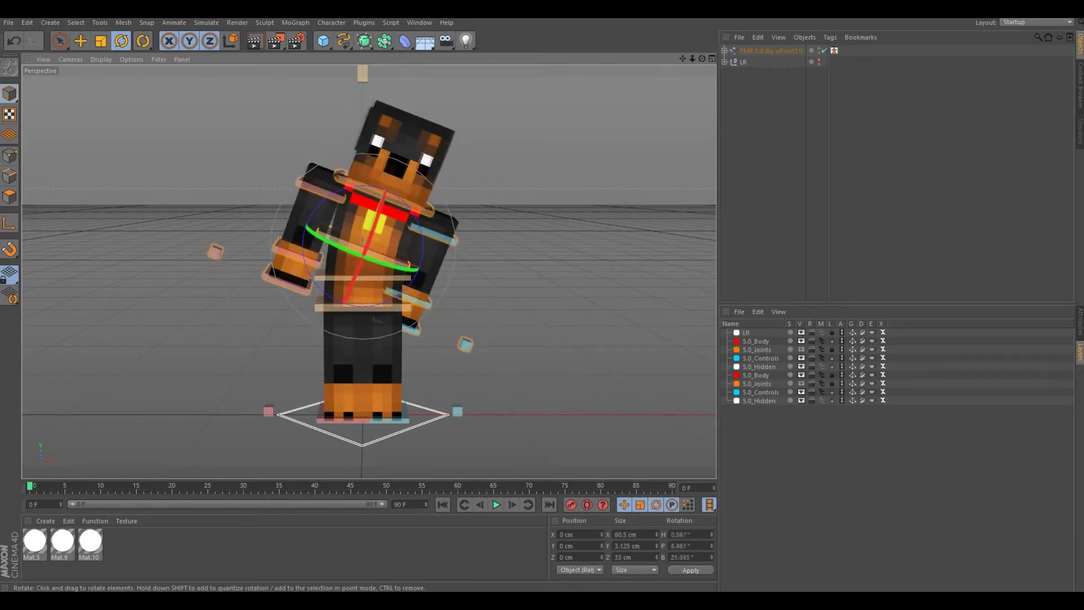
drag(395, 266, 429, 226)
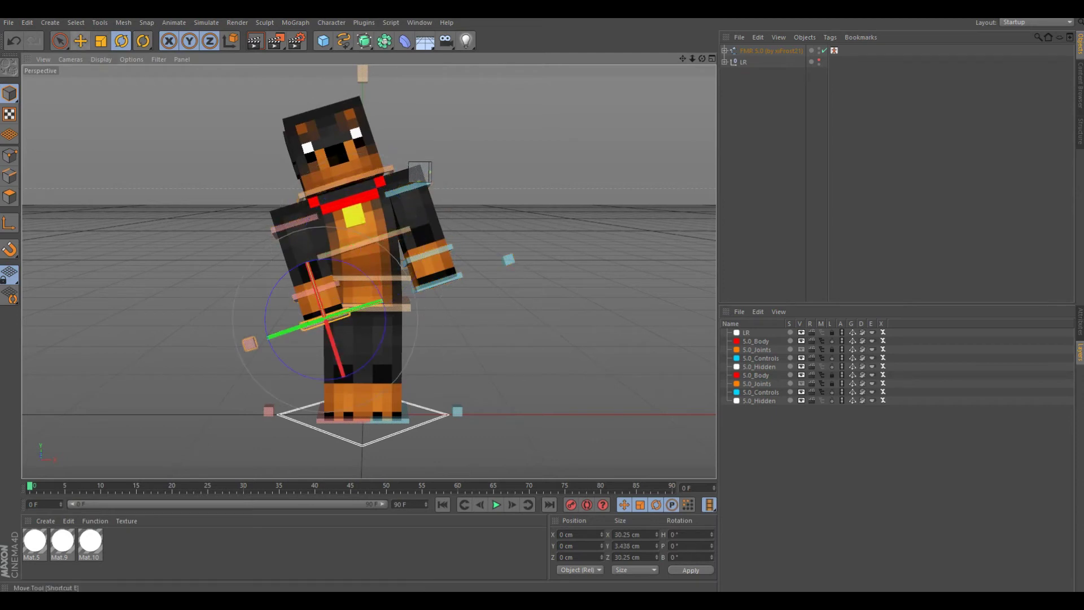
click(344, 415)
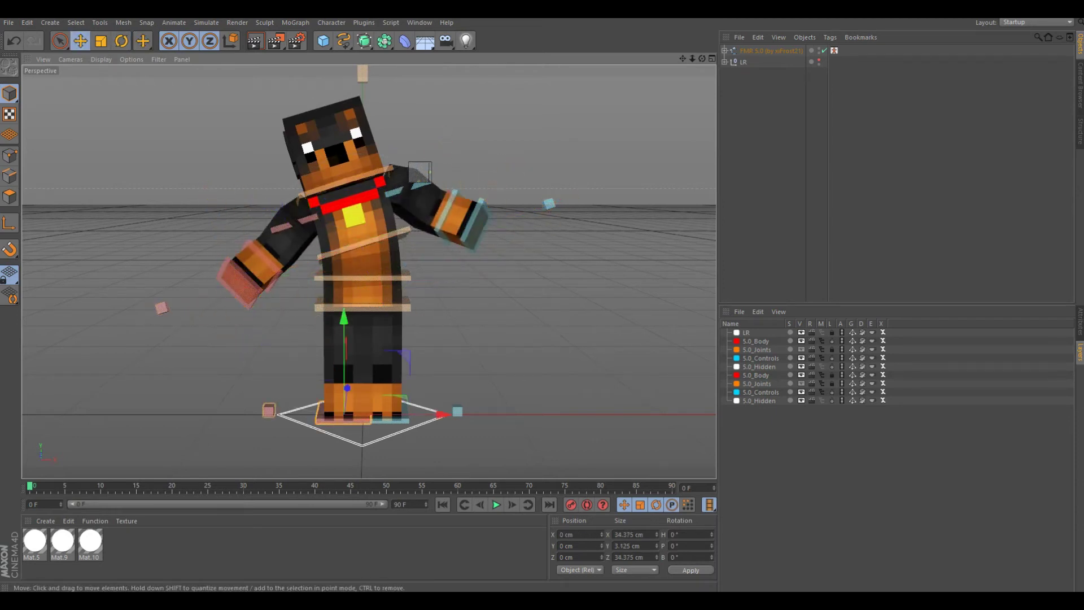
alt+drag(418, 168, 352, 164)
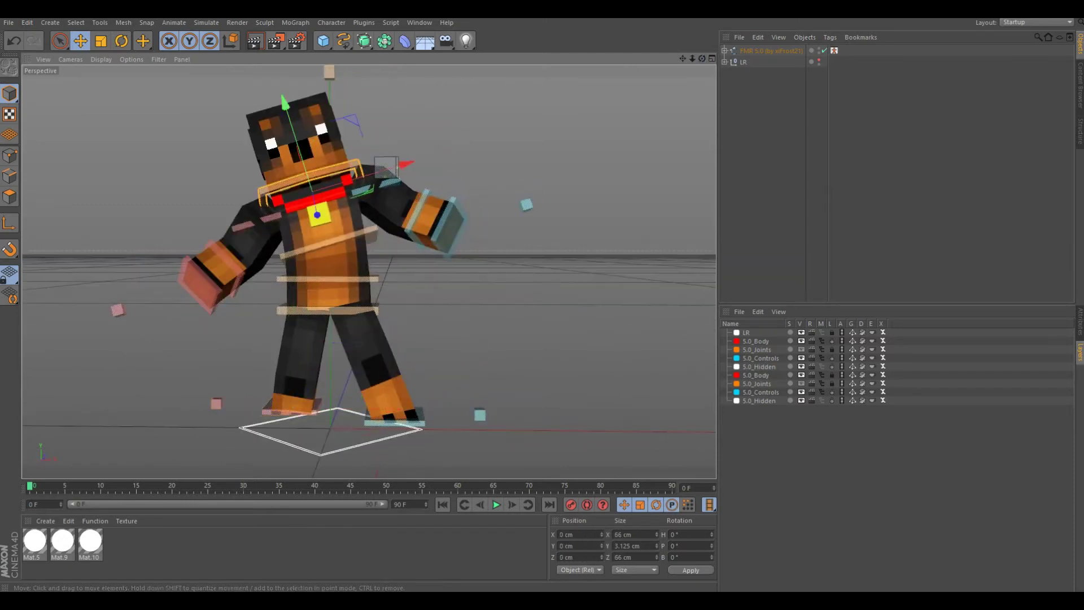
click(327, 248)
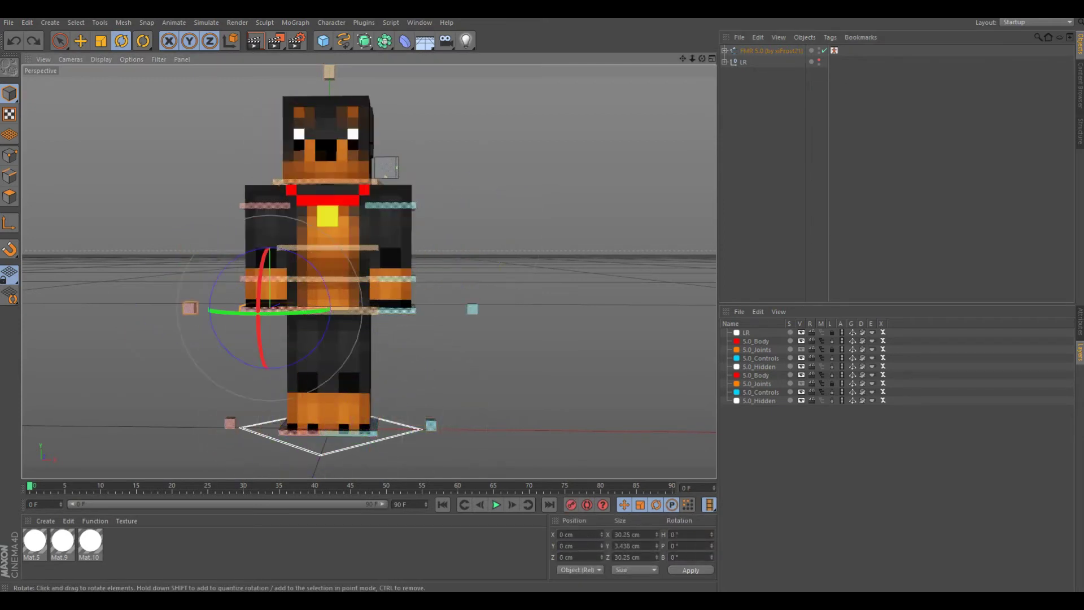
Step: Rotate the mid-torso controller to lean and turn the dog character's upper body
click(328, 249)
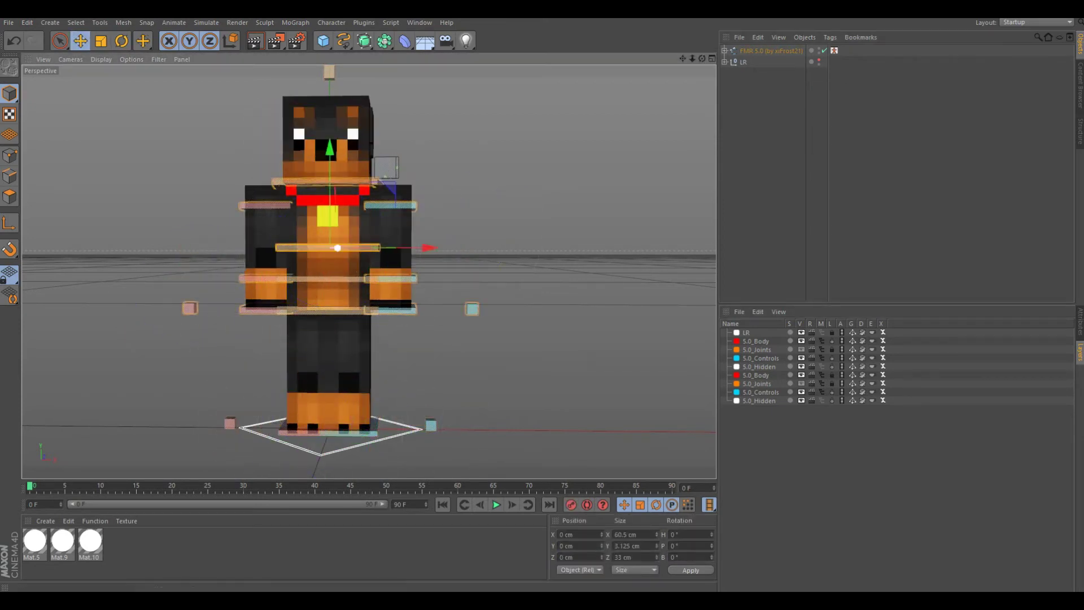
key(r)
drag(327, 226, 339, 266)
key(ctrl+z)
key(ctrl+z)
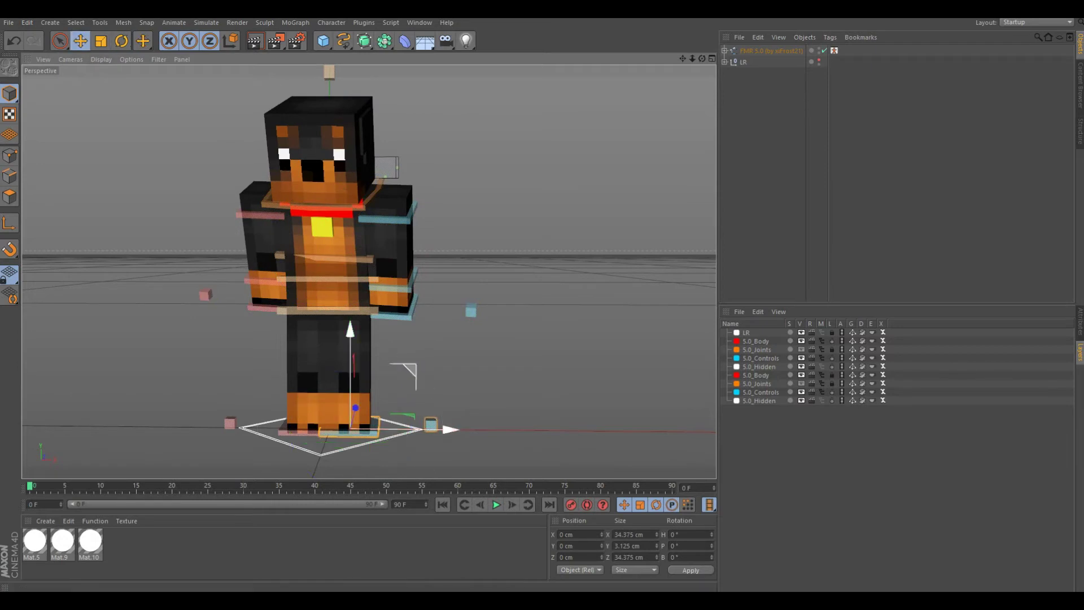
Step: Move the dog character's feet apart with their controllers and shift the left arm outward
key(ctrl+z)
key(ctrl+z)
key(ctrl+z)
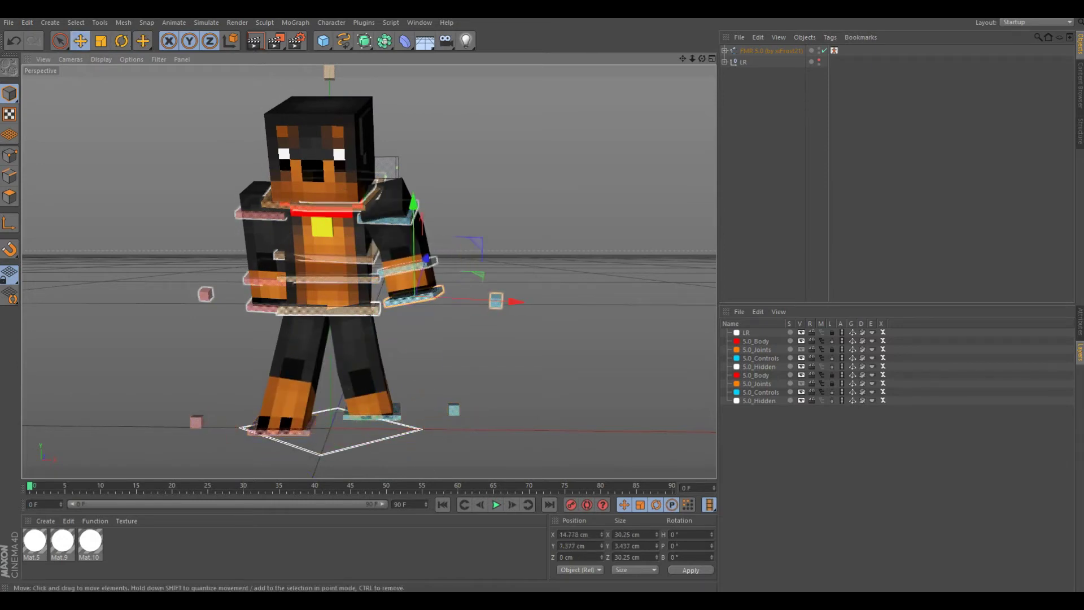
Step: Move the right arm controller outward and rotate the dog character's head to face forward
drag(249, 297, 257, 299)
key(ctrl+z)
key(ctrl+z)
key(ctrl+z)
key(r)
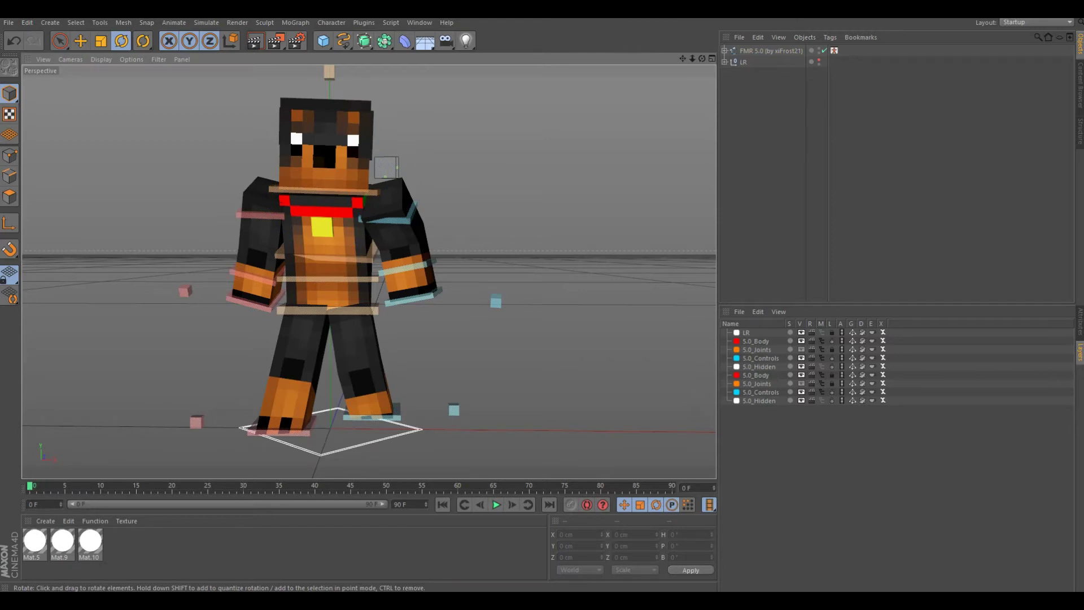
Step: Put a sword in the dog character's left hand through the rig's tool settings
click(770, 50)
scroll(892, 468, down, 4)
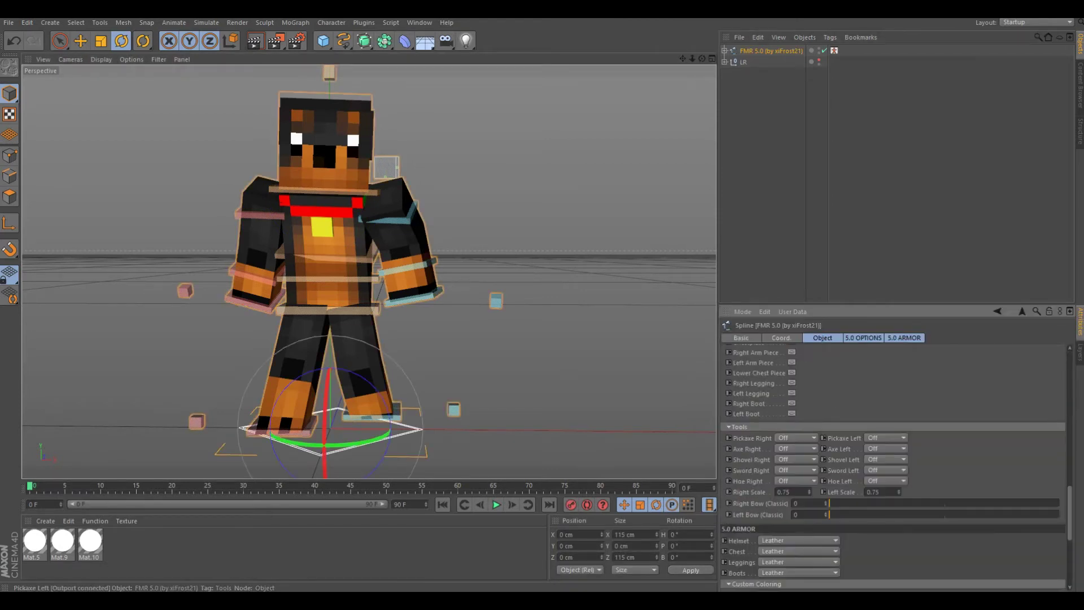
click(885, 470)
click(880, 491)
Step: Rotate the left hand controller to angle the sword across the body, and add a camera to the scene
click(496, 301)
drag(429, 293, 429, 265)
click(565, 367)
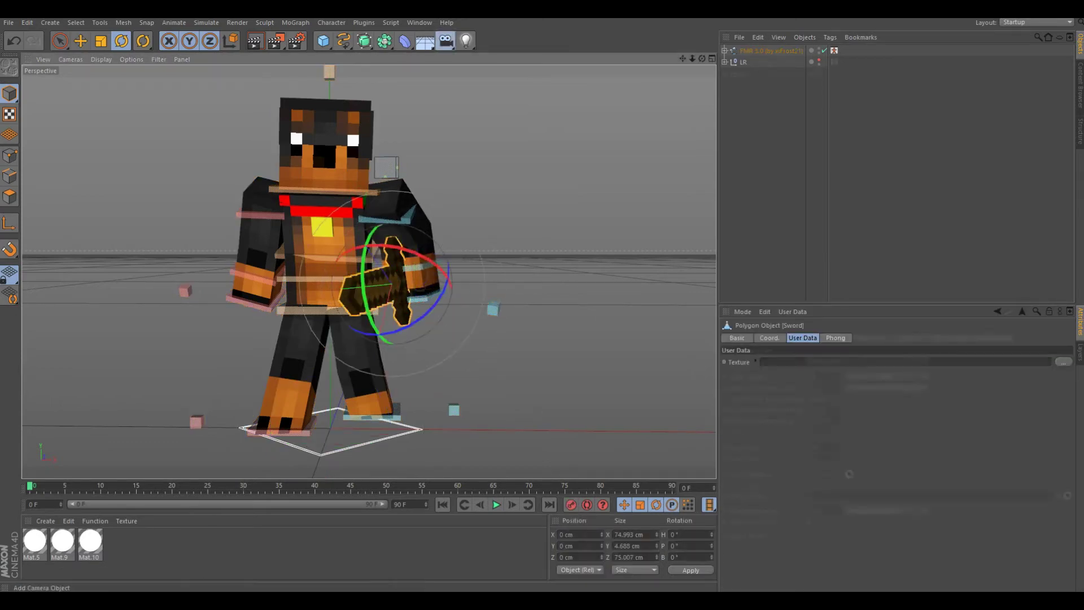
click(446, 40)
Step: Select the inner polygons of the sword's blade and guard, extrude them, and clear the selection
scroll(367, 271, up, 5)
click(10, 197)
click(338, 266)
scroll(361, 254, up, 3)
mouse_move(169, 293)
mouse_down()
mouse_move(310, 259)
mouse_move(472, 246)
mouse_up()
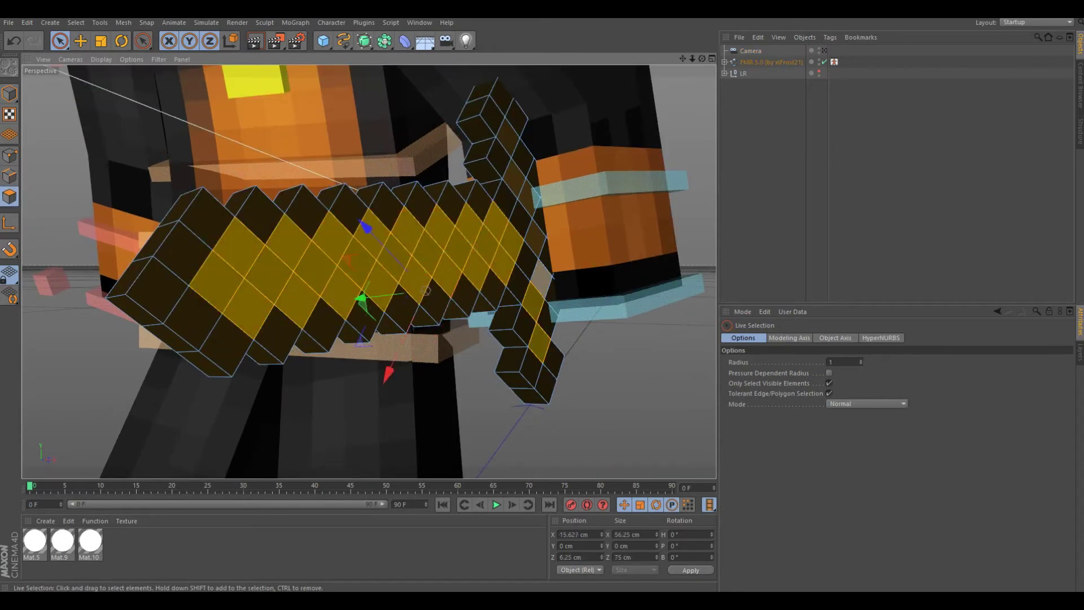
key(d)
drag(362, 271, 367, 293)
scroll(369, 271, down, 8)
key(e)
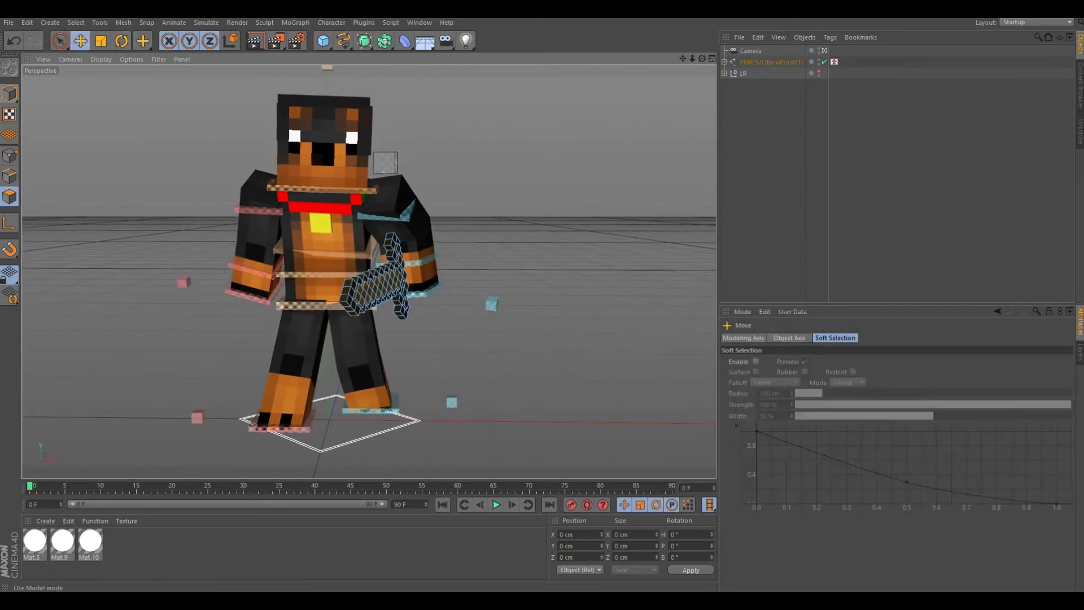
key(ctrl+shift+a)
alt+drag(367, 294, 367, 327)
click(277, 417)
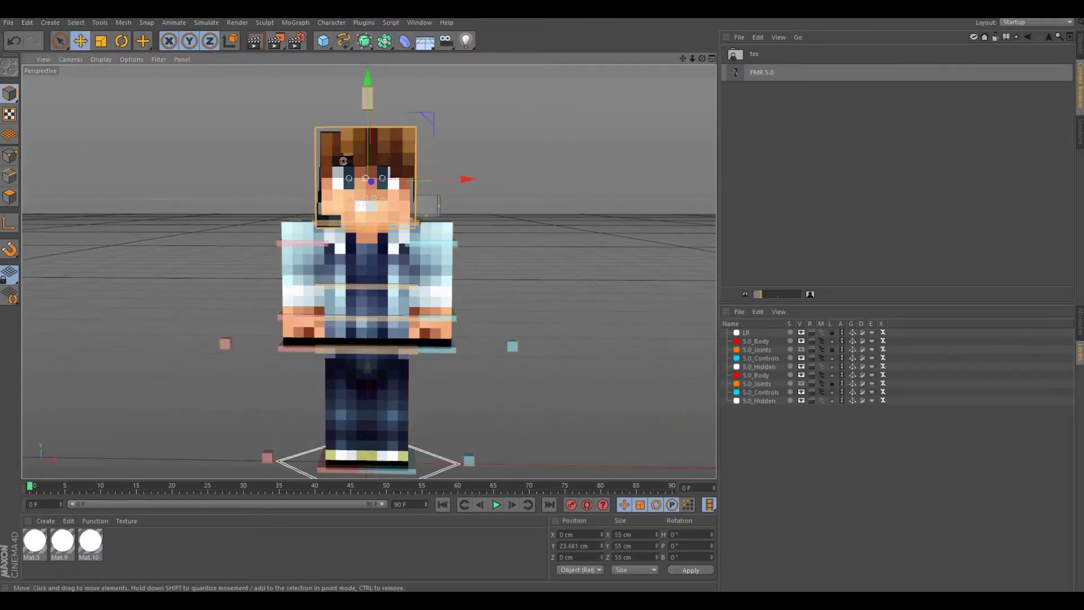
Step: Select the hair polygons on all sides of the brown-haired character's detached hat layer
scroll(367, 271, up, 5)
click(314, 268)
alt+drag(313, 267, 350, 271)
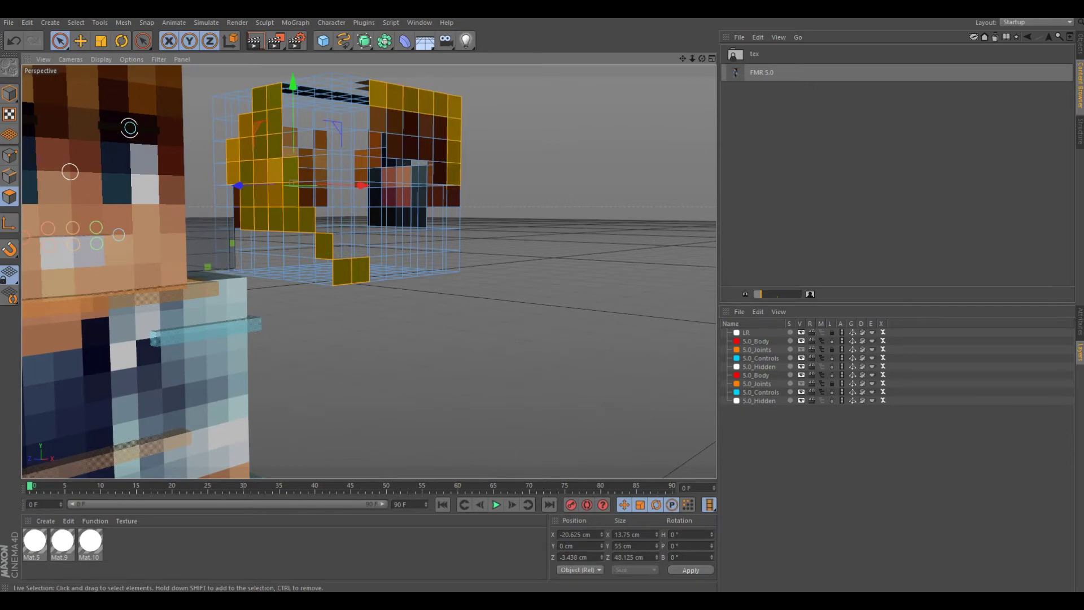
alt+drag(129, 127, 254, 132)
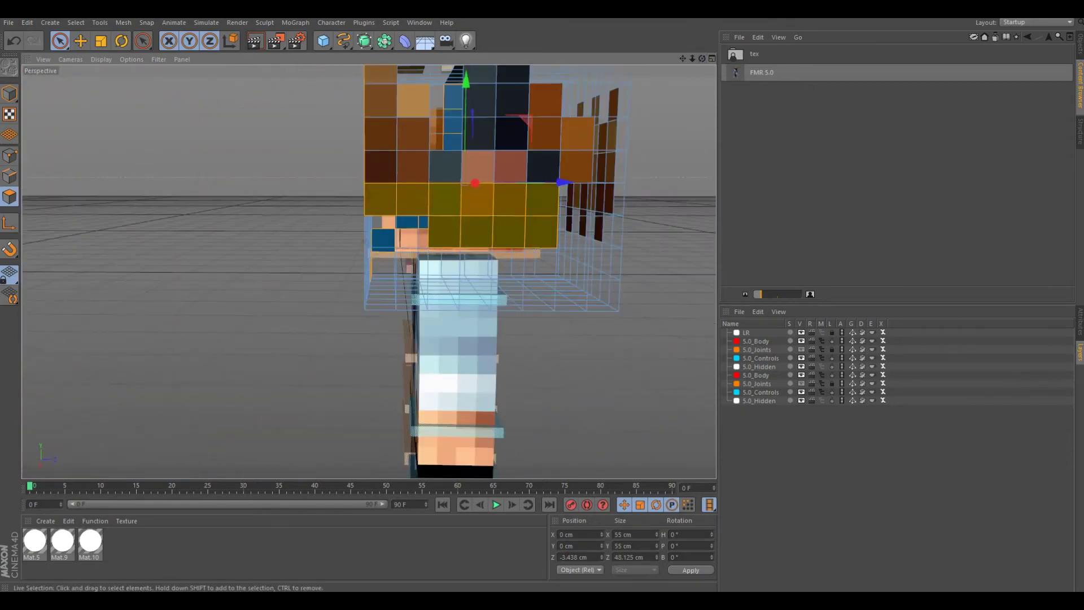
alt+drag(366, 271, 429, 273)
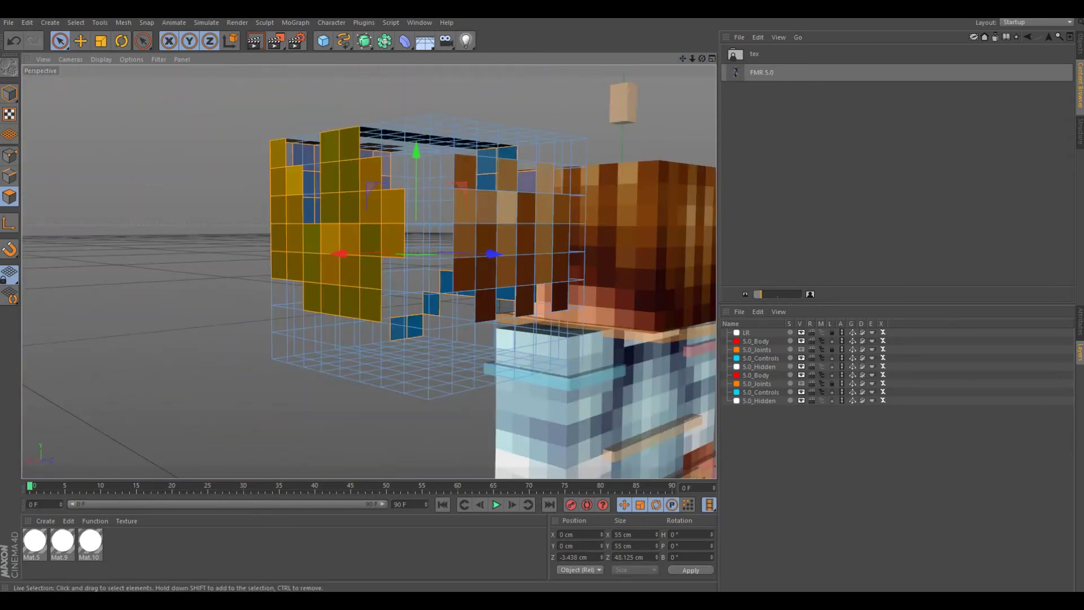
alt+drag(366, 271, 429, 242)
alt+drag(367, 271, 316, 282)
Step: Try extruding the selected hair polygons 2 cm
key(d)
scroll(471, 229, up, 3)
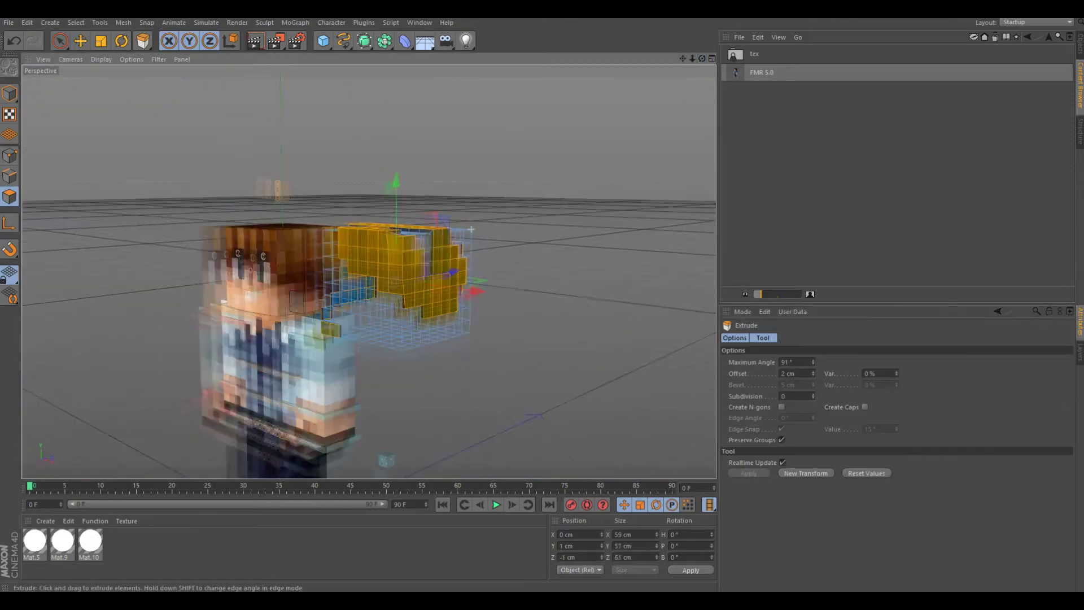
scroll(471, 229, up, 3)
scroll(368, 271, up, 3)
scroll(368, 271, down, 5)
key(ctrl+z)
Step: Correct the hair polygon selection on the hat layer and extrude it 2 cm
key(F5)
key(space)
key(F2)
key(F5)
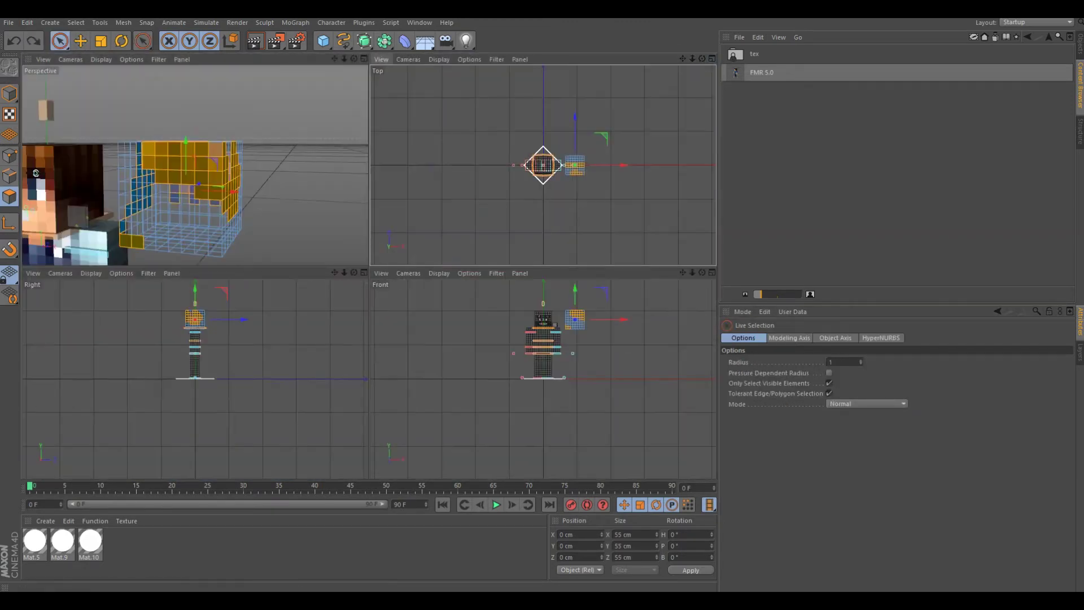
key(F1)
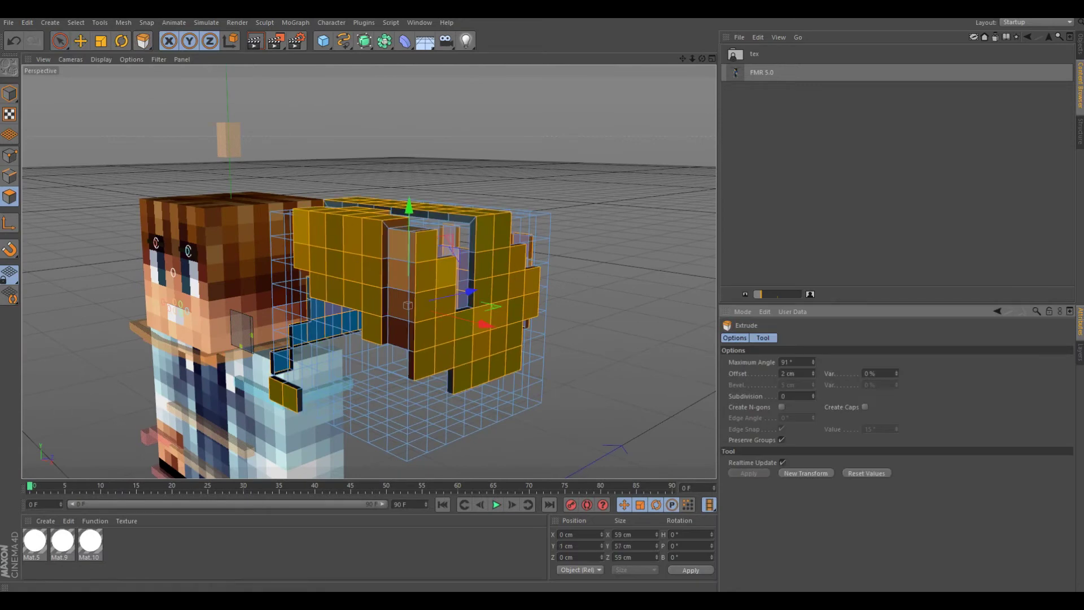
scroll(368, 270, up, 3)
scroll(368, 271, down, 3)
Step: Select the hair polygons at the front corner of the hat layer and extrude them further
click(403, 242)
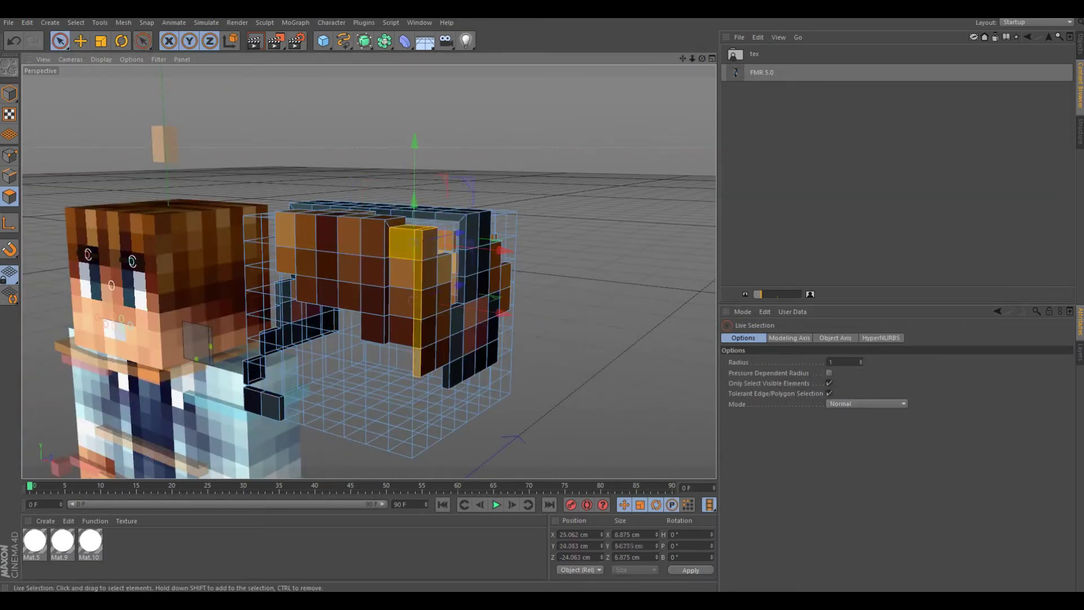
key(d)
alt+drag(367, 270, 429, 224)
Step: Move the extruded hat layer onto the brown-haired character's head and scale it down to fit
key(e)
alt+drag(309, 130, 335, 214)
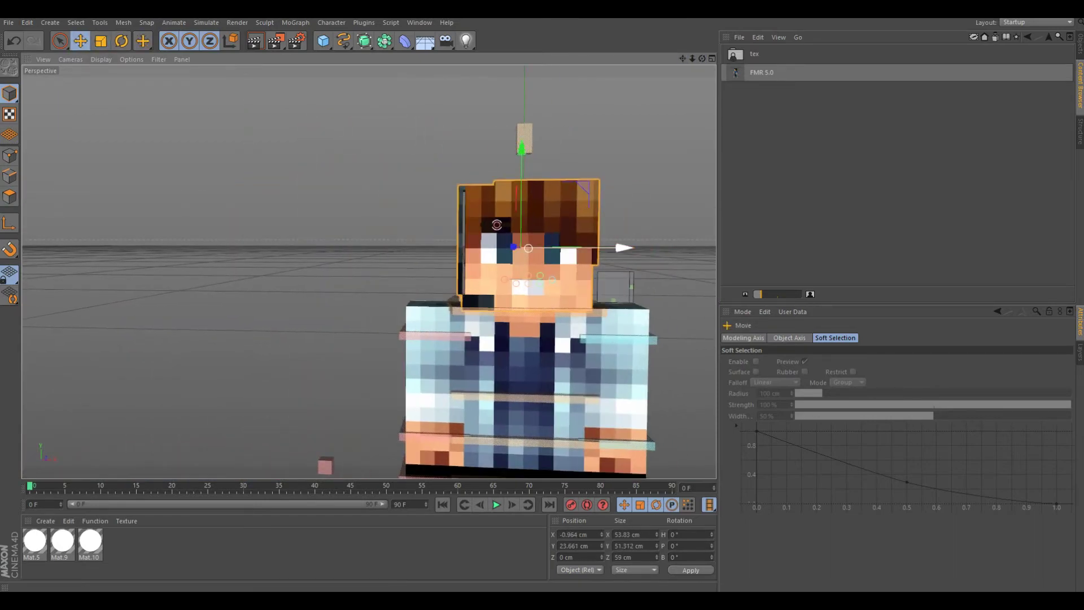
mouse_move(369, 272)
alt+mouse_down()
mouse_move(210, 237)
mouse_move(368, 269)
alt+mouse_up()
scroll(368, 268, up, 5)
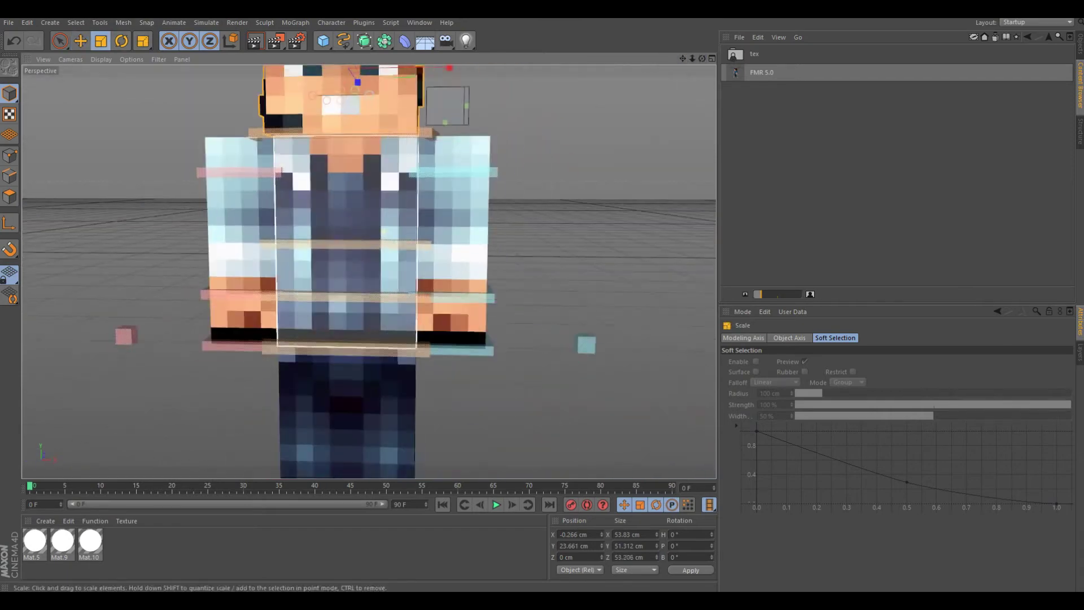
Step: Select the two dark vertical strips along the jacket opening on the torso and extrude them
key(9)
mouse_move(324, 154)
mouse_down()
mouse_move(325, 339)
mouse_move(378, 153)
mouse_up()
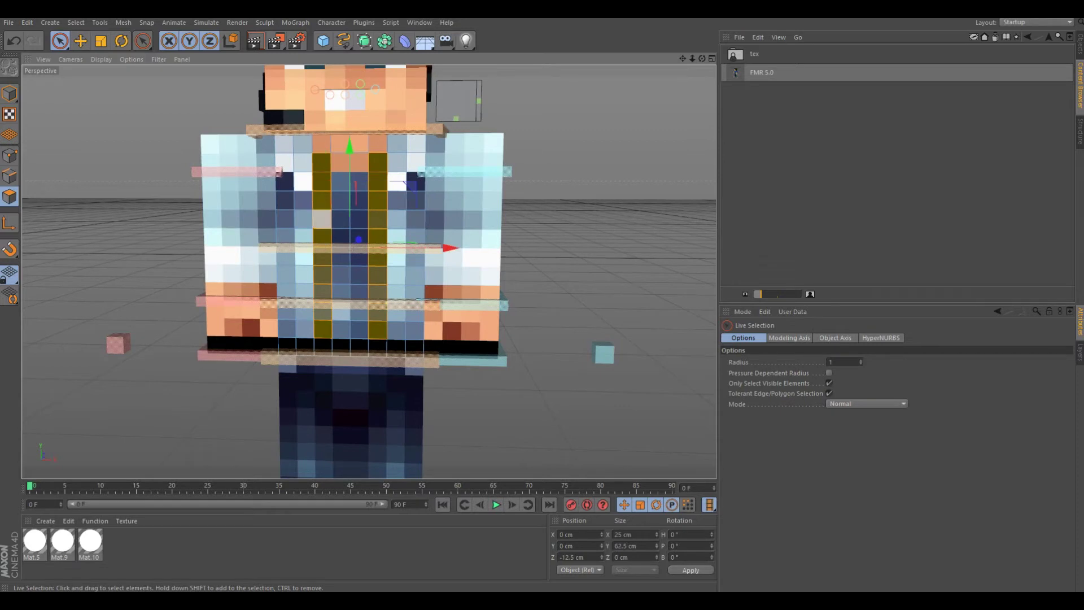
key(e)
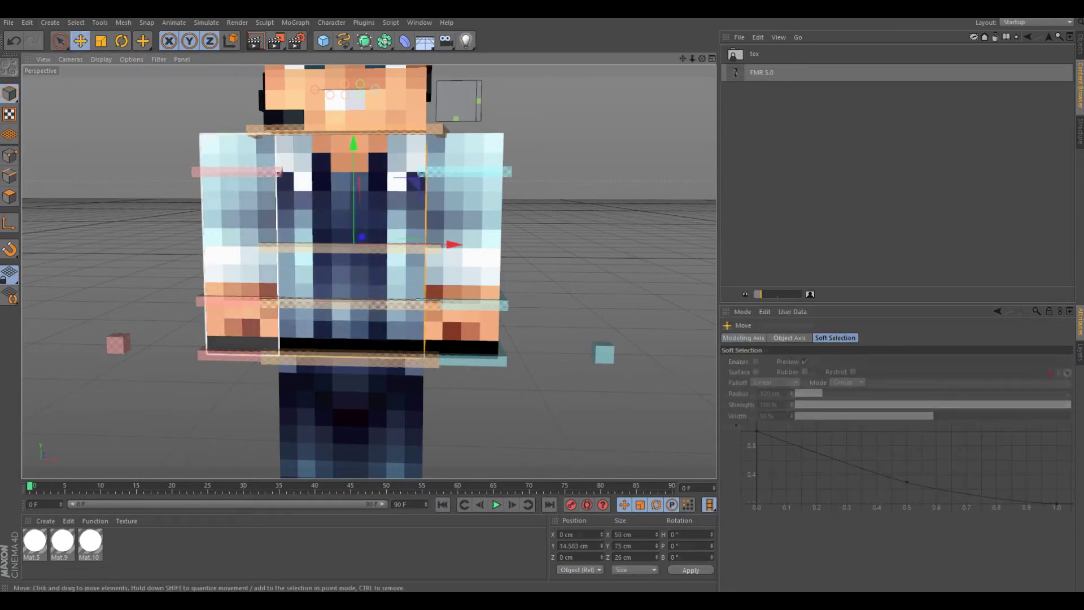
Step: Loop-select the white cuff bands around both sleeves and extrude them
key(u)
key(l)
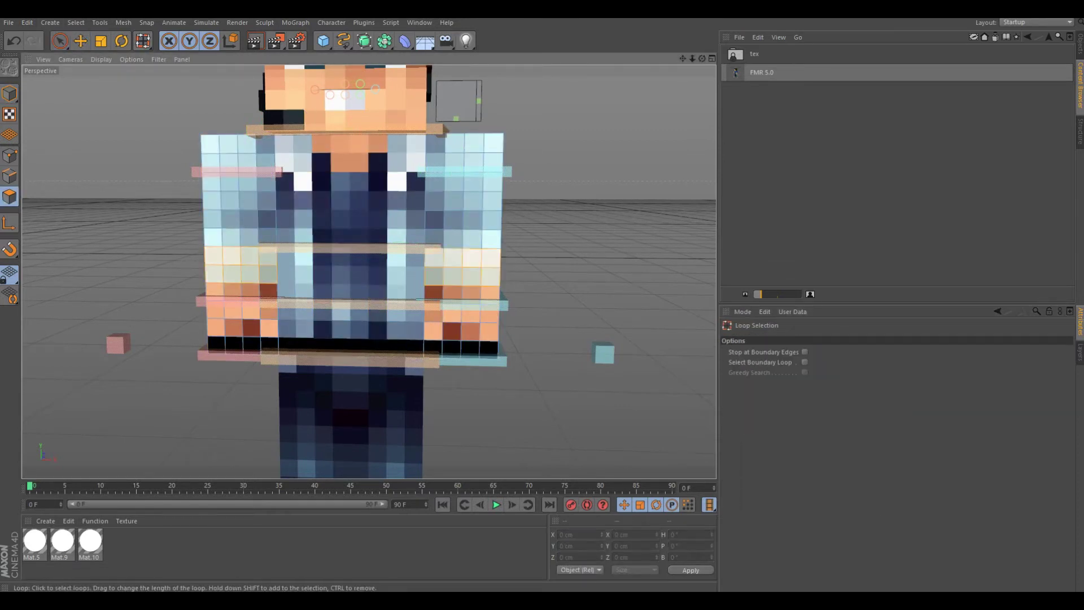
key(e)
key(o)
key(Return)
Step: Loop-select the bands of polygons around both shoes and extrude them
key(u)
key(l)
click(434, 316)
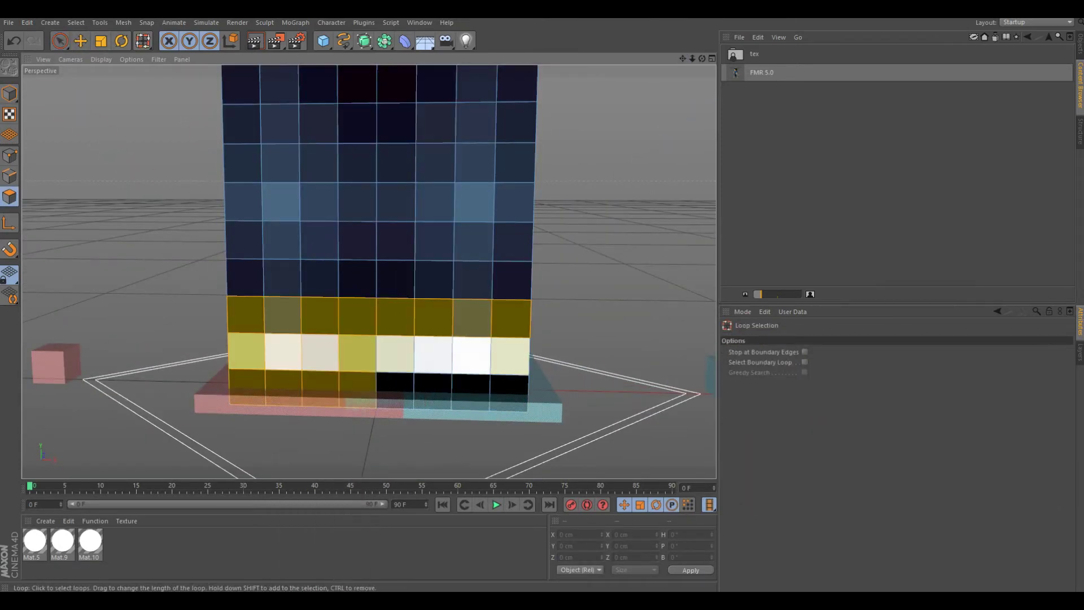
key(e)
key(h)
key(ctrl+shift+a)
Step: Rotate the brown-haired character's upper body and lift the right foot up and backward
key(shift+F4)
click(307, 298)
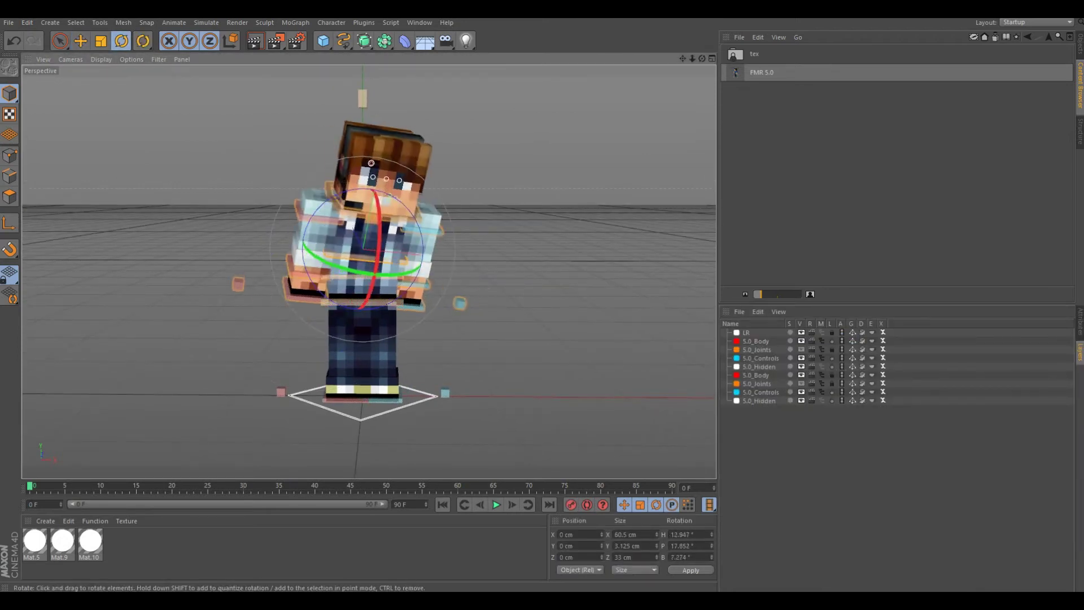
drag(325, 161, 339, 151)
key(e)
drag(338, 383, 346, 361)
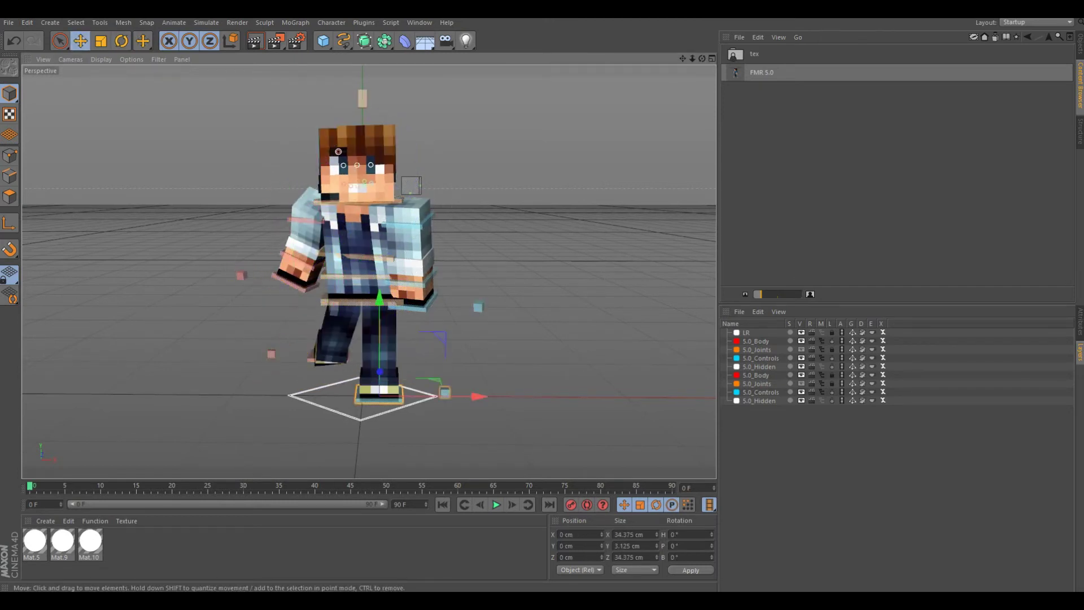
Step: Step the brown-haired character's left foot outward into a walking stance and turn the upper body
drag(379, 393, 401, 372)
alt+drag(400, 302, 429, 333)
drag(477, 379, 459, 380)
mouse_move(429, 316)
alt+mouse_down()
mouse_move(368, 271)
mouse_move(429, 327)
alt+mouse_up()
drag(559, 350, 548, 330)
alt+drag(429, 316, 361, 282)
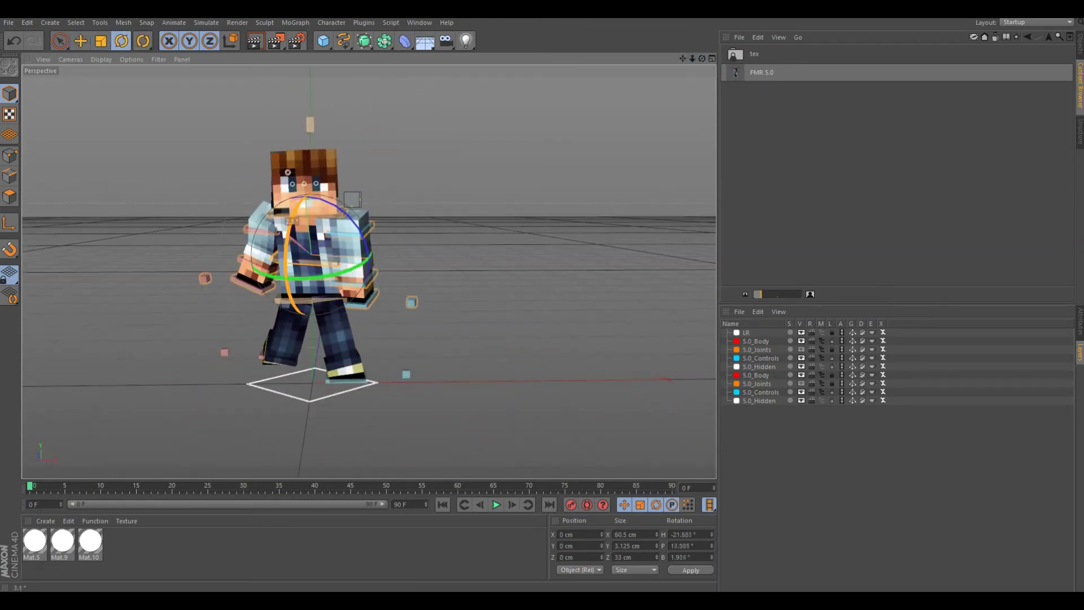
Step: Adjust the character's left arm away from the body and undo the last unwanted changes
click(412, 302)
key(ctrl+z)
key(ctrl+z)
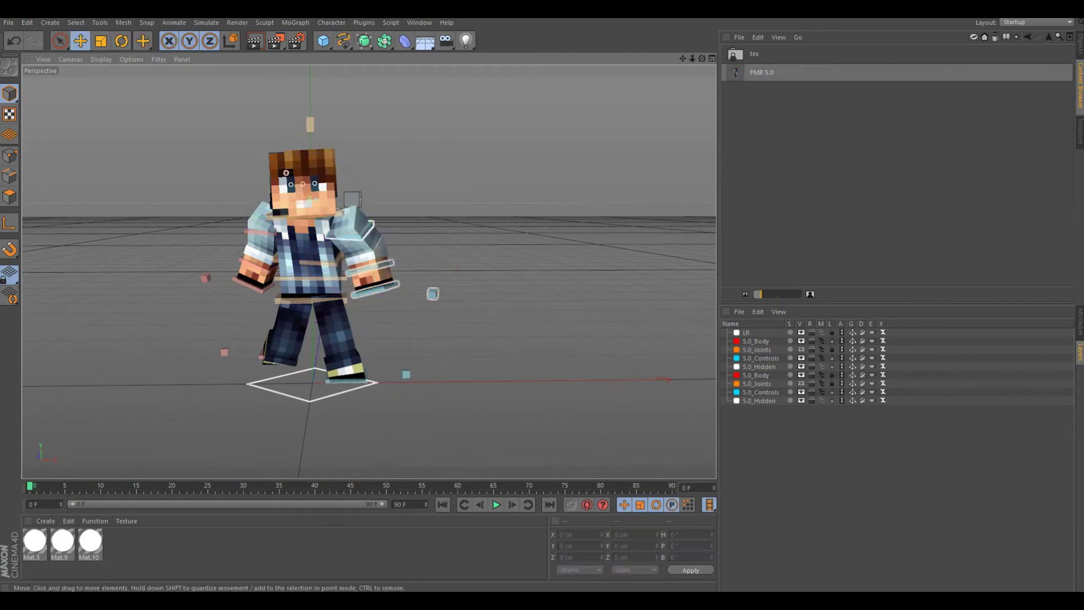
Step: Select the FMR 5.0 character rig and set its right-hand sword to Gold
click(1079, 44)
click(771, 51)
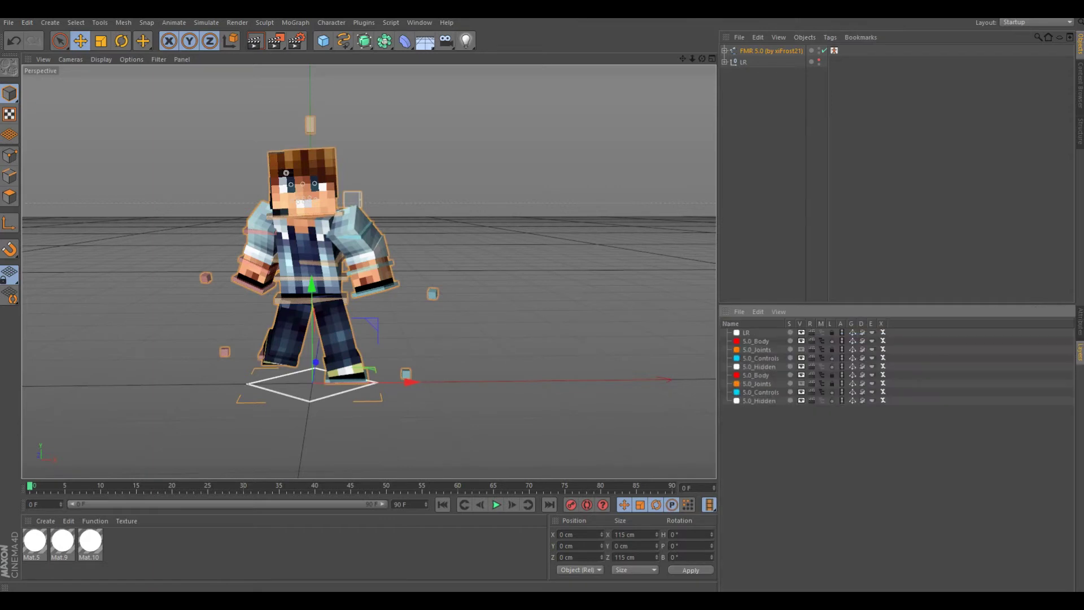
click(1079, 320)
scroll(838, 396, down, 5)
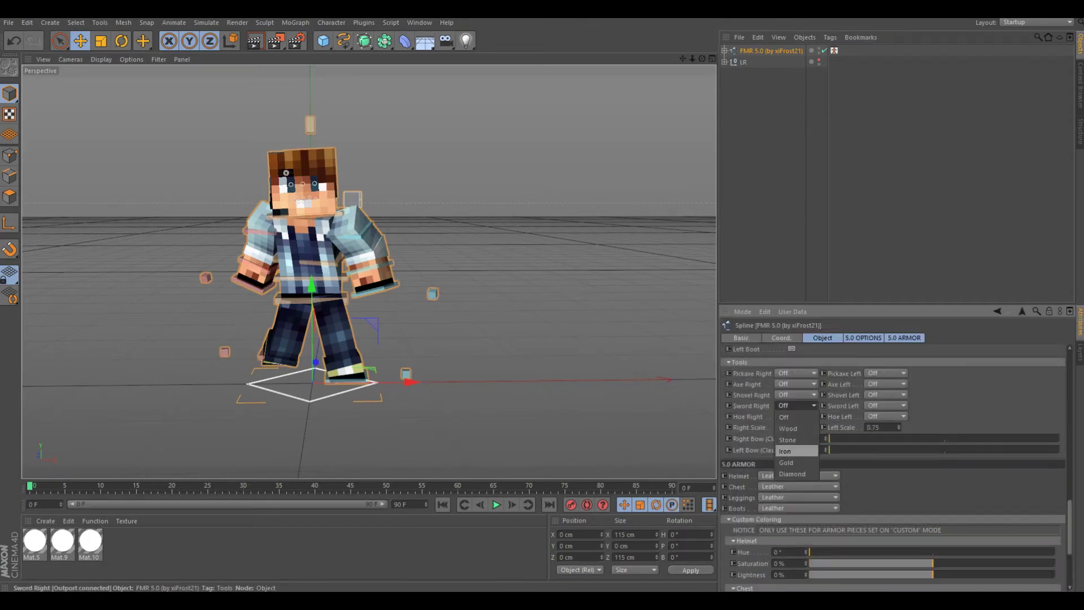
click(788, 439)
click(796, 405)
click(786, 462)
Step: Refine the sword-holding pose by rotating the upper body and the left arm, and check the face controls
key(r)
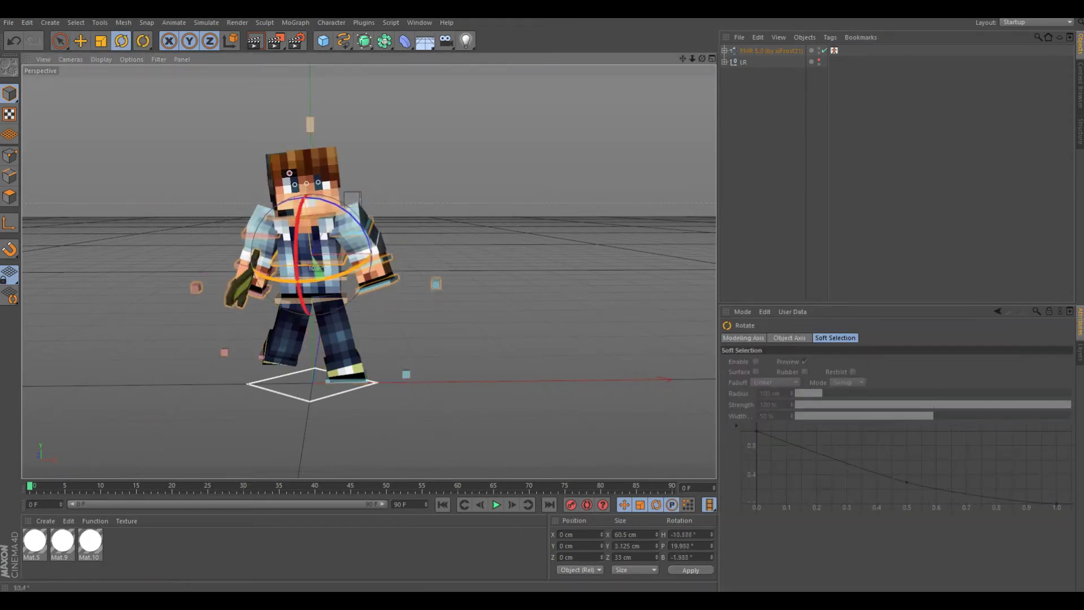
click(435, 282)
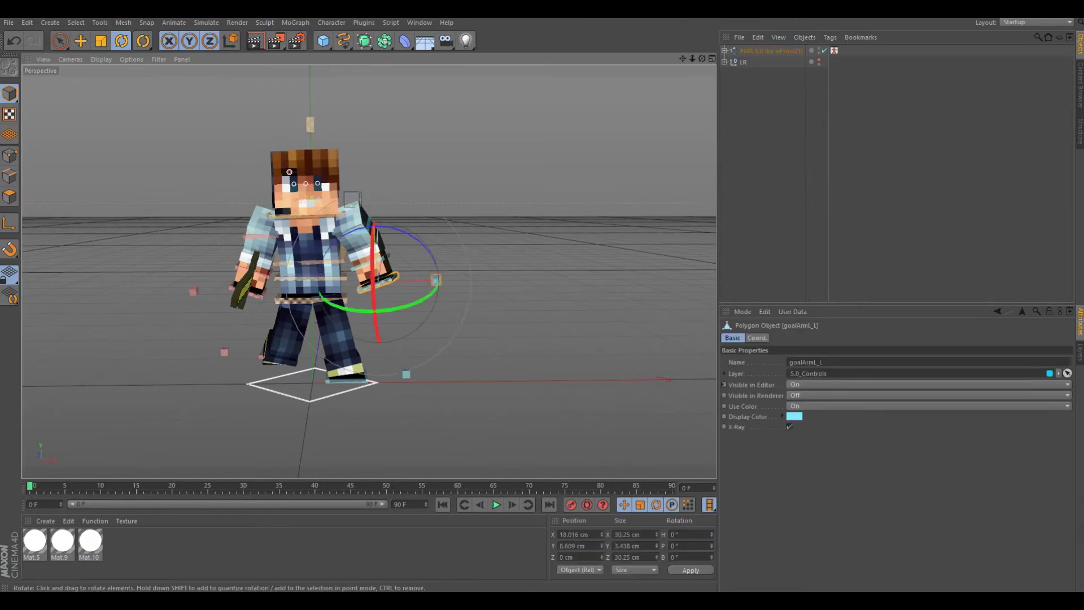
alt+drag(395, 254, 435, 257)
click(313, 212)
click(293, 175)
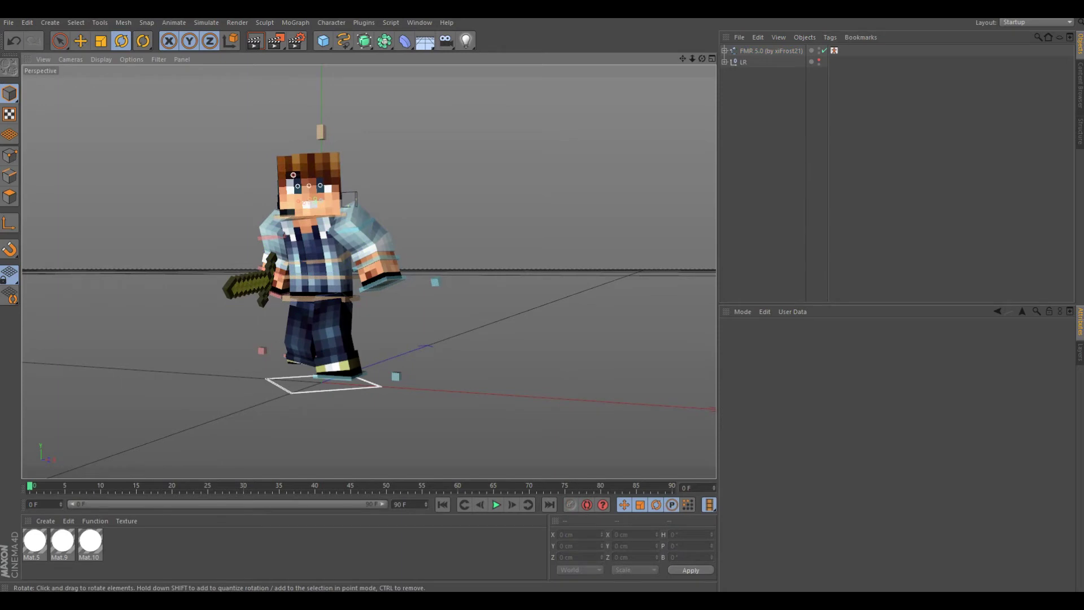
click(293, 175)
click(293, 176)
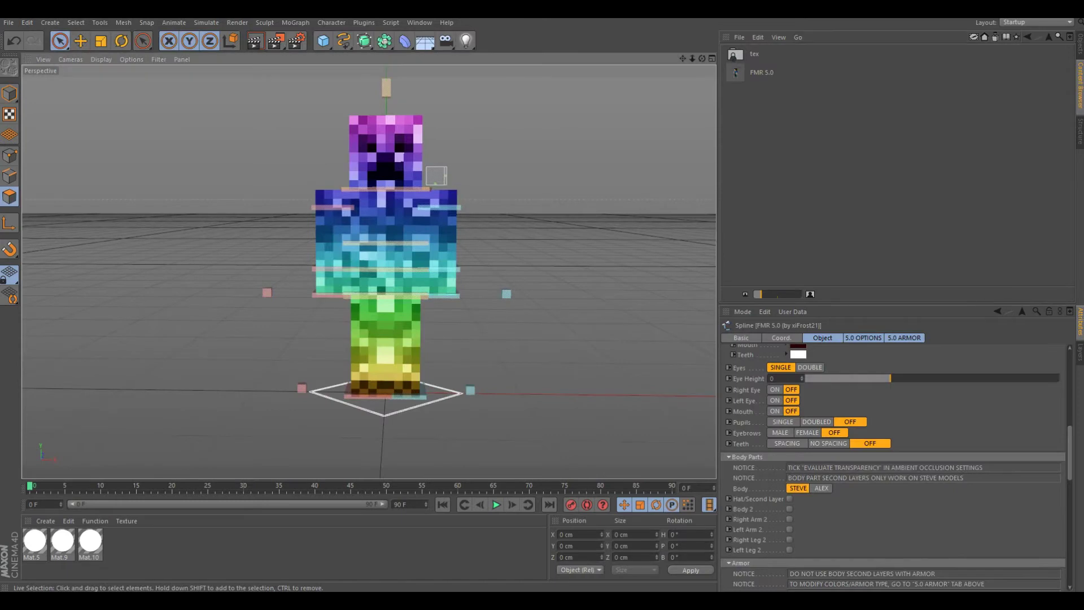
Step: Move both arm controls of the rainbow creeper character so its arms swing away from the body
click(394, 232)
key(e)
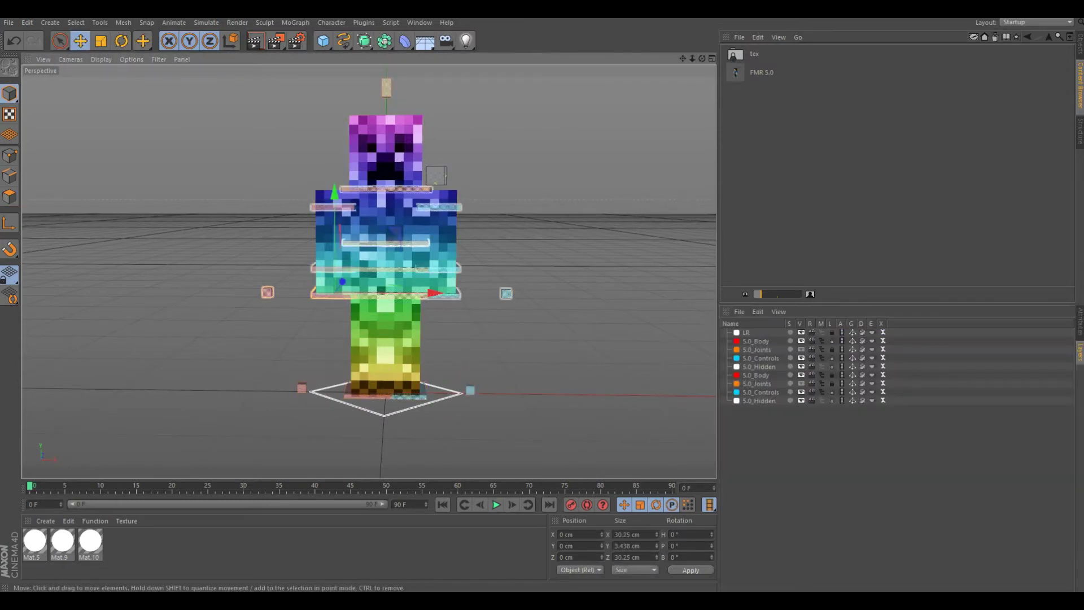
mouse_move(268, 292)
mouse_down()
mouse_move(264, 278)
mouse_move(278, 304)
mouse_up()
click(506, 293)
drag(508, 293, 533, 287)
Step: Adjust the rainbow creeper's feet into a walking stance, undo the last change and adjust the right arm control
drag(470, 390, 429, 389)
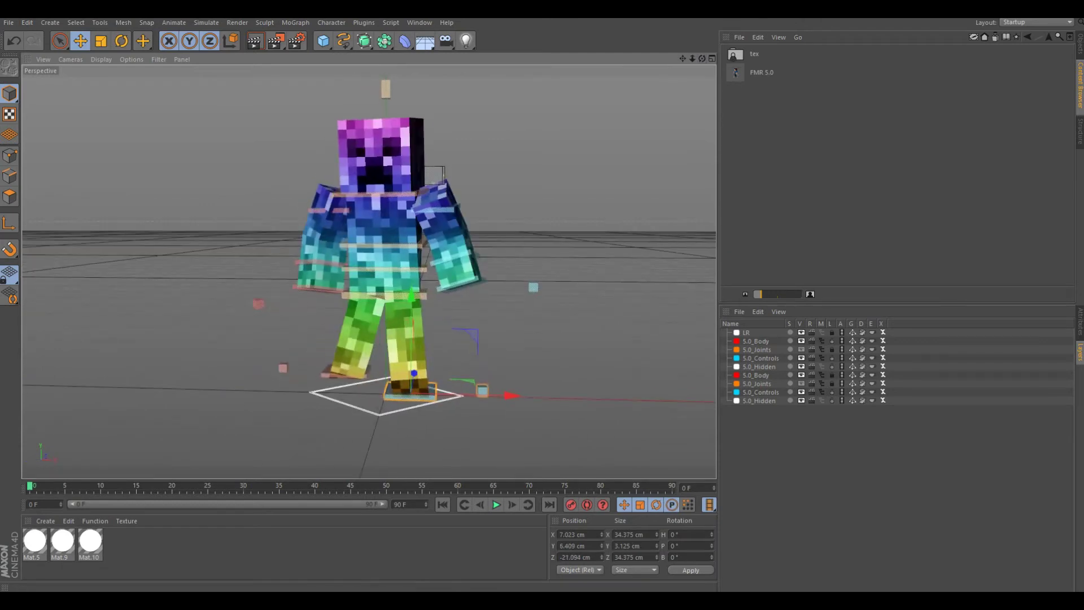
key(ctrl+z)
click(292, 287)
alt+drag(338, 283, 369, 271)
Step: Set the render output to save as TronJaned in the ViceGraphics Renders\Cosmic folder
click(296, 41)
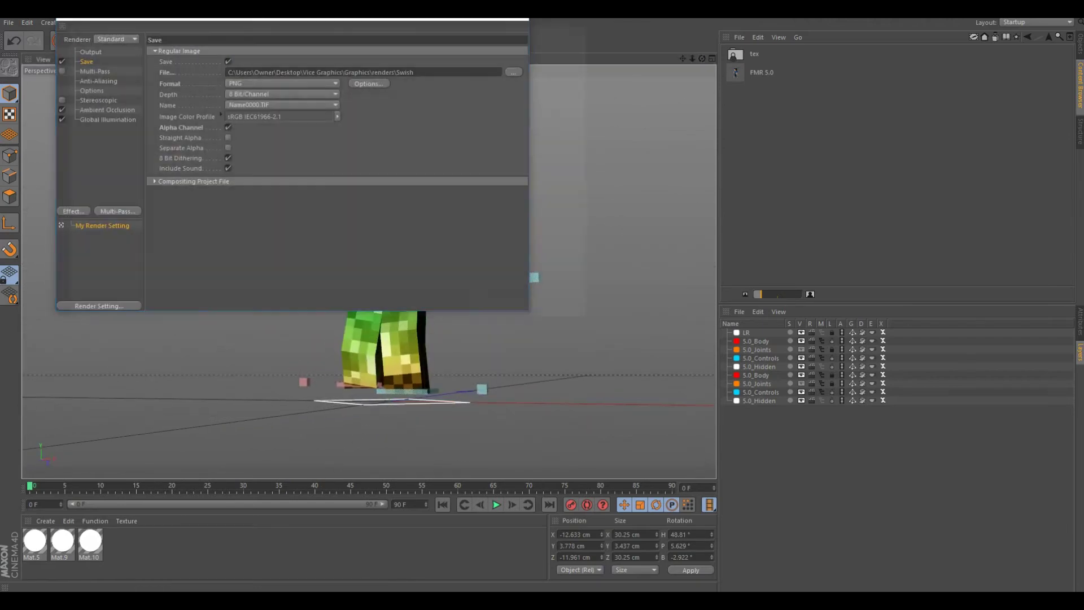
click(513, 73)
click(283, 48)
double_click(181, 172)
double_click(189, 108)
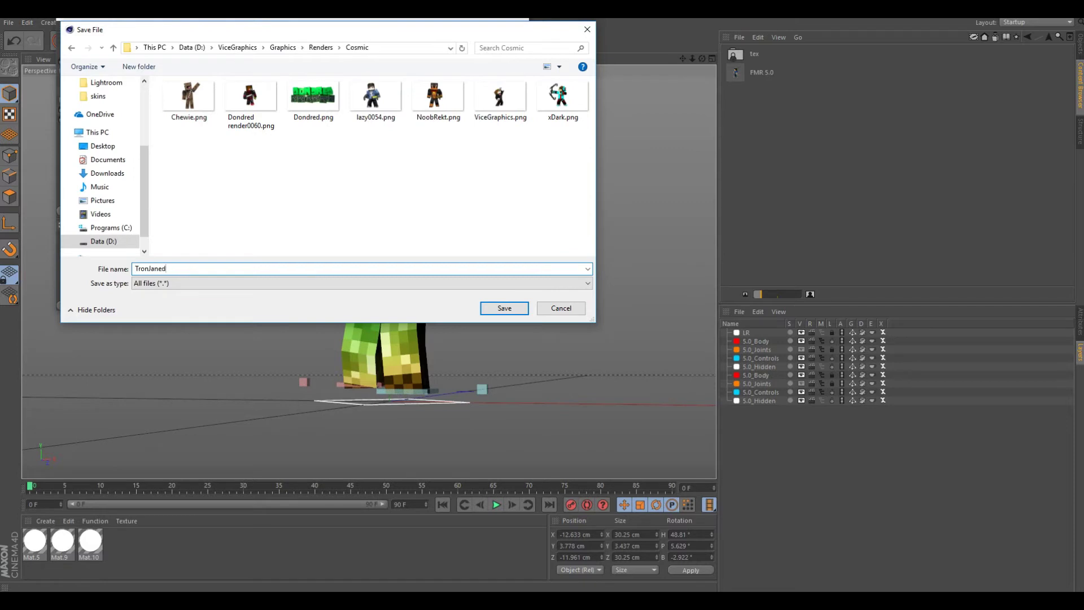
key(Return)
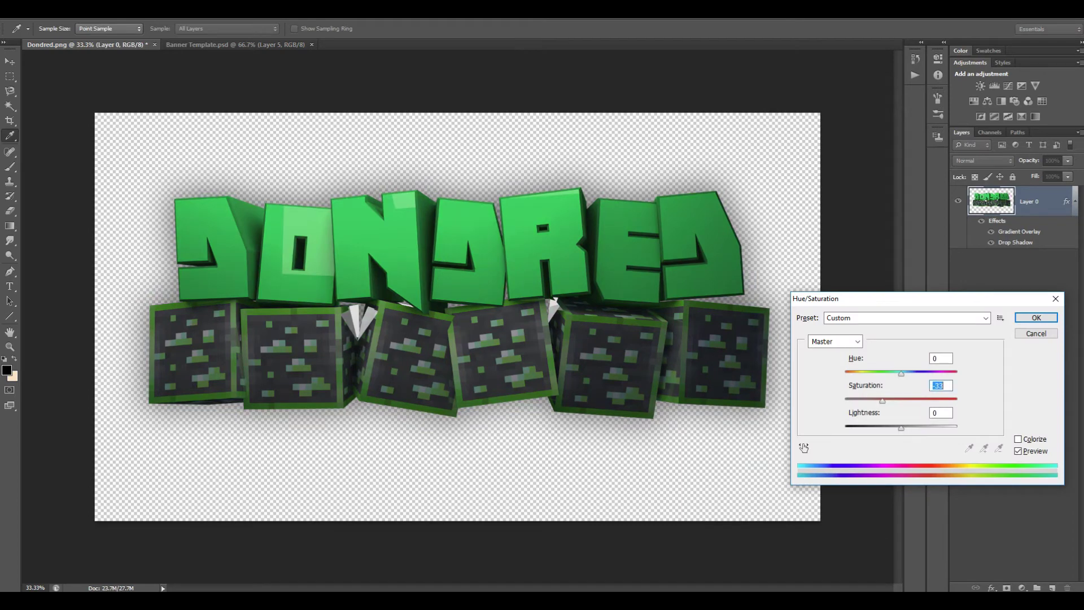
Step: In Photoshop, apply Hue/Saturation and Brightness/Contrast adjustments to the Dondred render, making the lettering a brighter teal green
key(Return)
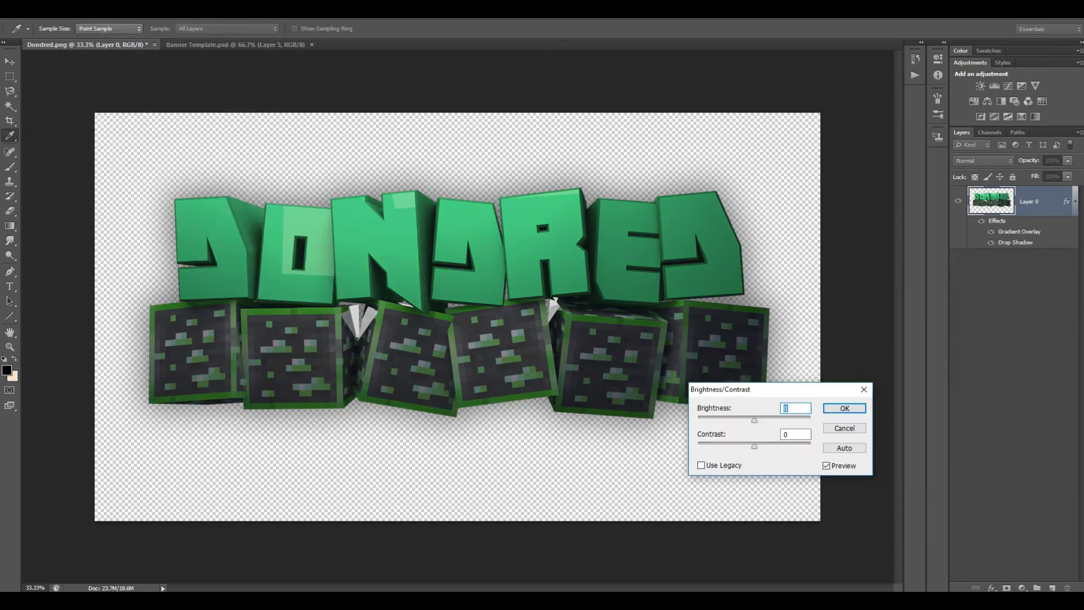
key(Return)
key(g)
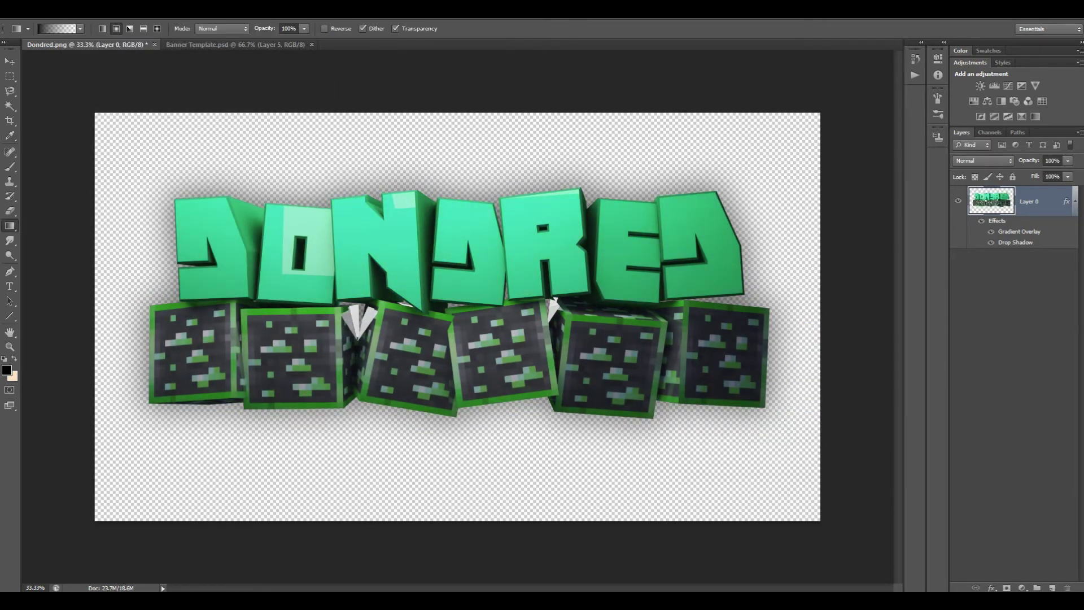
Step: Copy the Dondred artwork into Banner Template.psd and scale it down to about 35%
key(v)
drag(451, 282, 452, 316)
key(ctrl+minus)
key(ctrl+minus)
key(ctrl+minus)
key(ctrl+minus)
key(ctrl+t)
drag(598, 380, 397, 305)
drag(342, 285, 443, 322)
Step: Shrink the Dondred artwork further so it fits the banner's transparent middle band, and centre it on the vertical guide
key(ctrl+plus)
key(ctrl+plus)
key(ctrl+plus)
key(ctrl+plus)
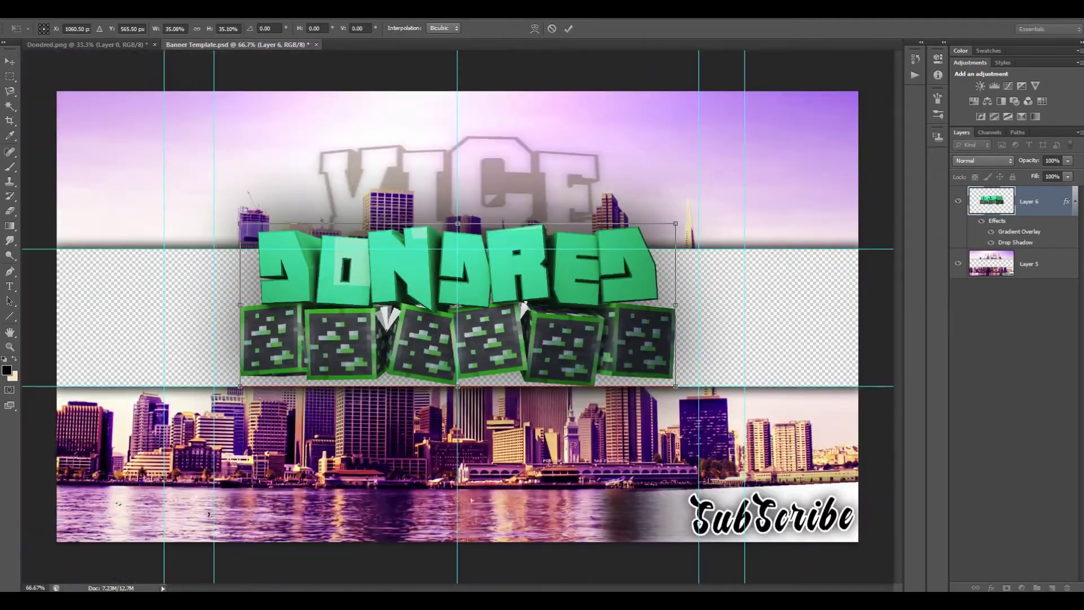
shift+drag(676, 224, 537, 276)
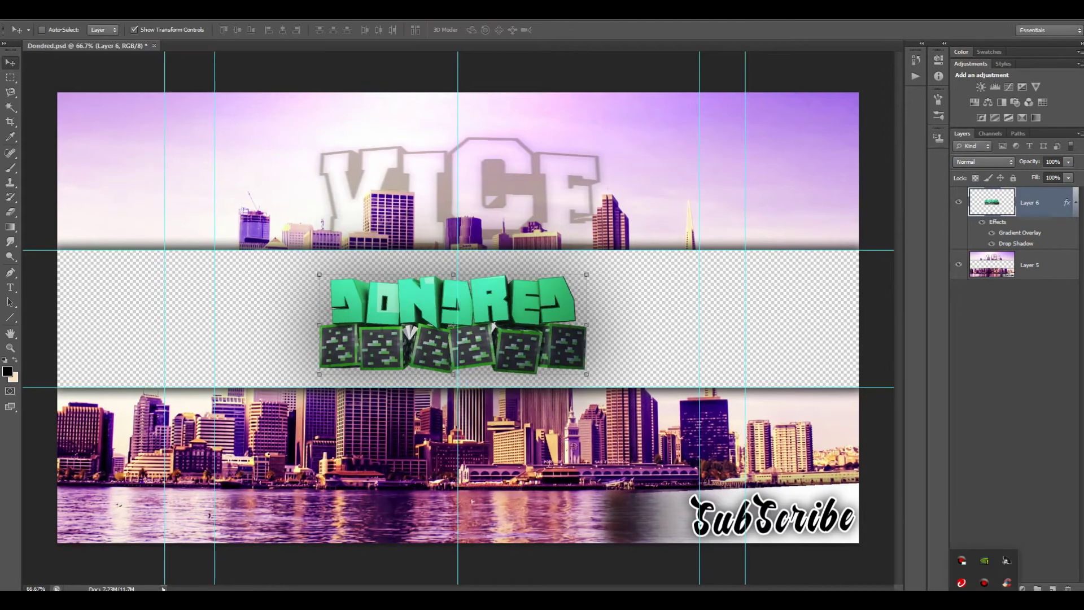
mouse_move(387, 288)
mouse_down()
mouse_move(422, 288)
mouse_move(402, 289)
mouse_up()
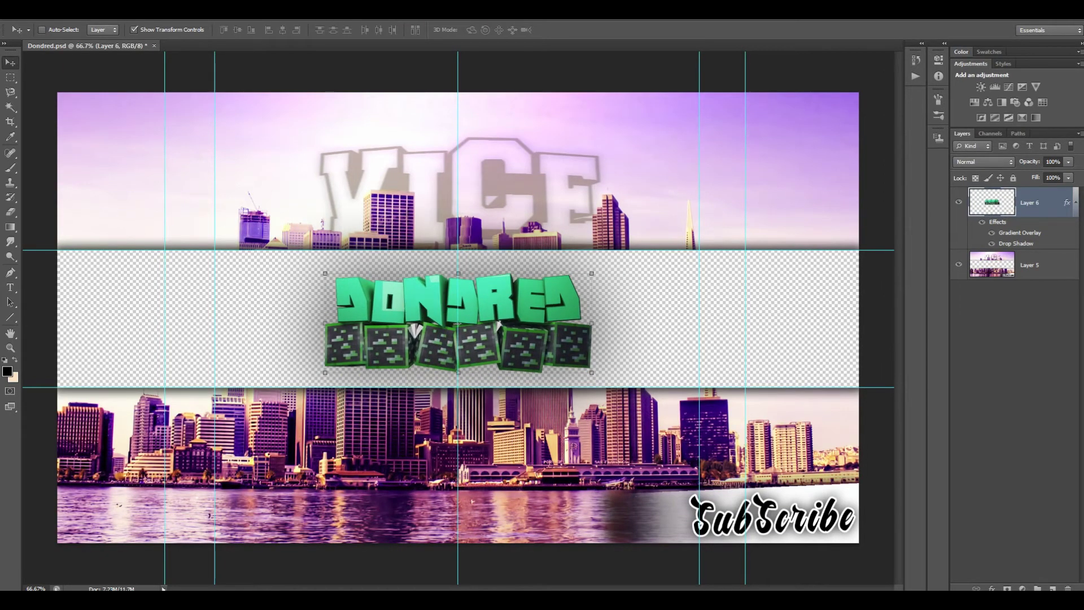
Step: Copy the row of ore blocks to a new layer, flipped horizontally, and place it behind the Dondred artwork
key(ctrl+j)
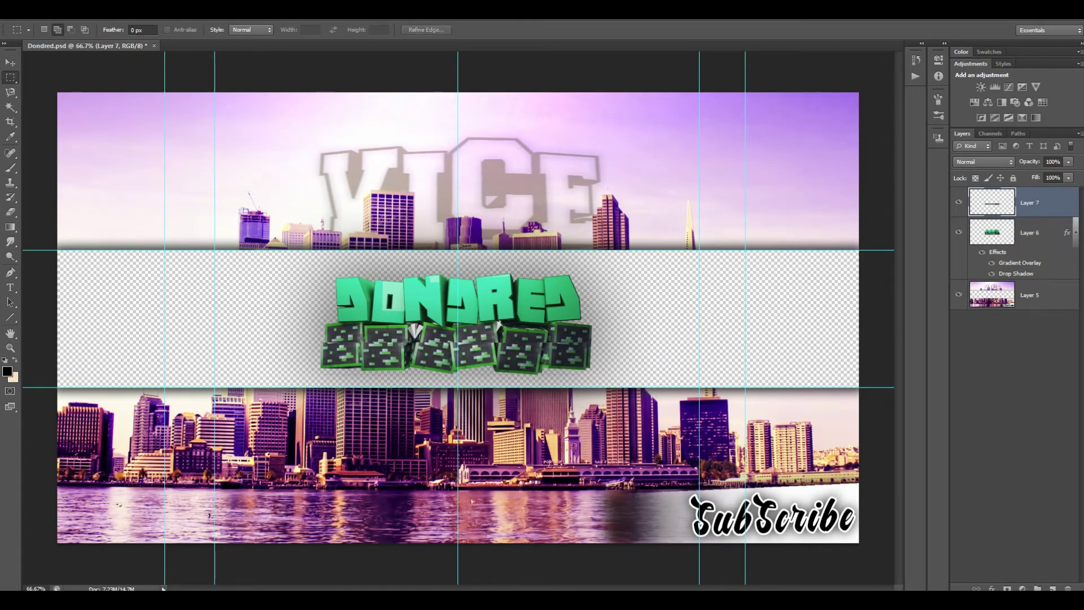
key(v)
key(alt+e)
key(Right)
key(Up)
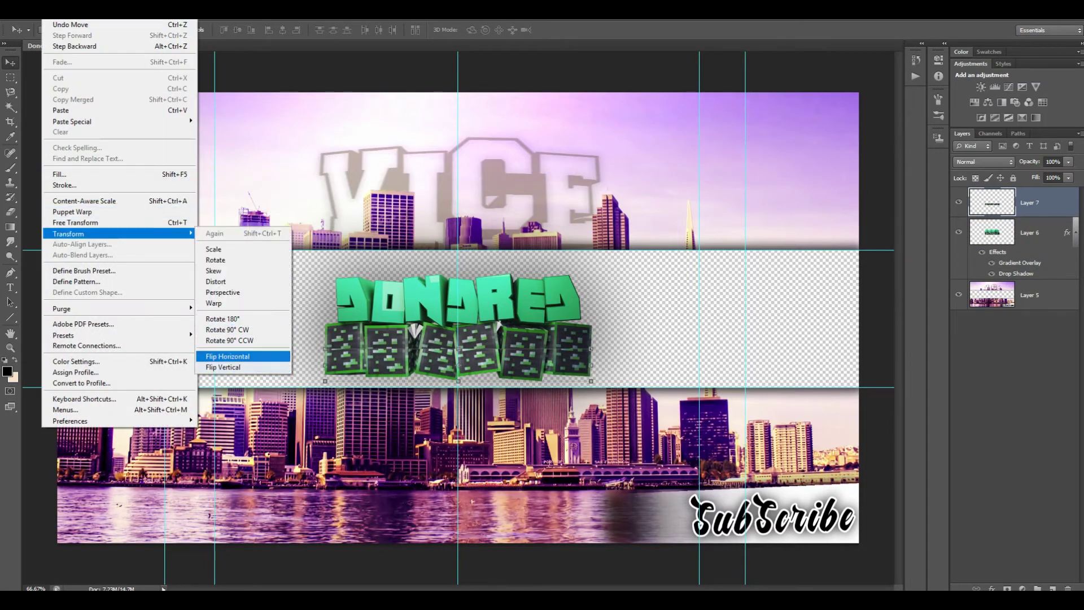
key(Return)
key(ctrl+bracketleft)
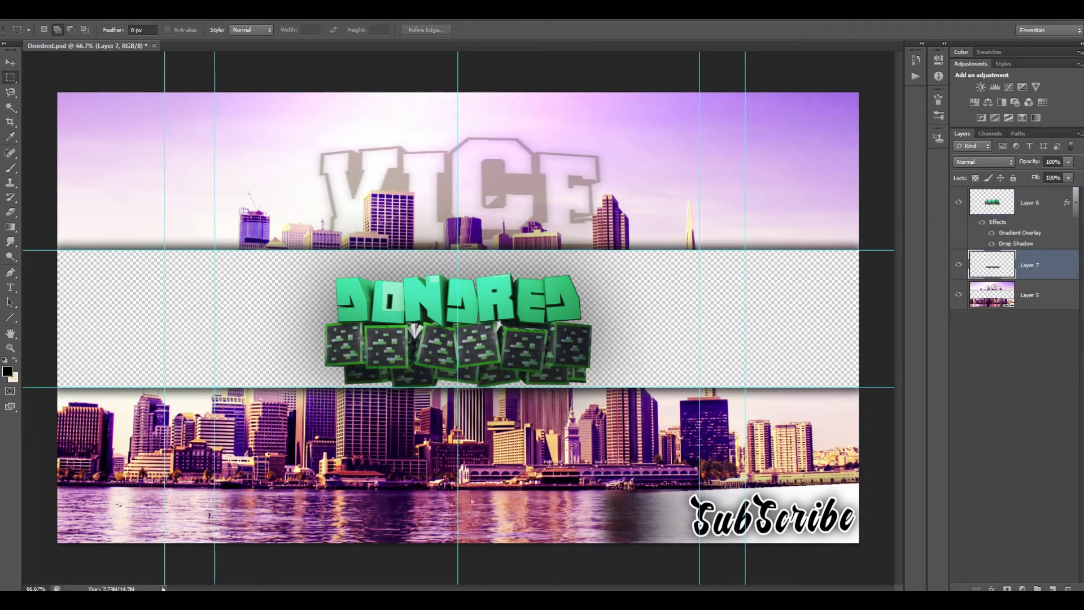
Step: Shift the Dondred artwork and ore copy slightly down and bring the city background layer to the top of the stack
drag(499, 325, 499, 334)
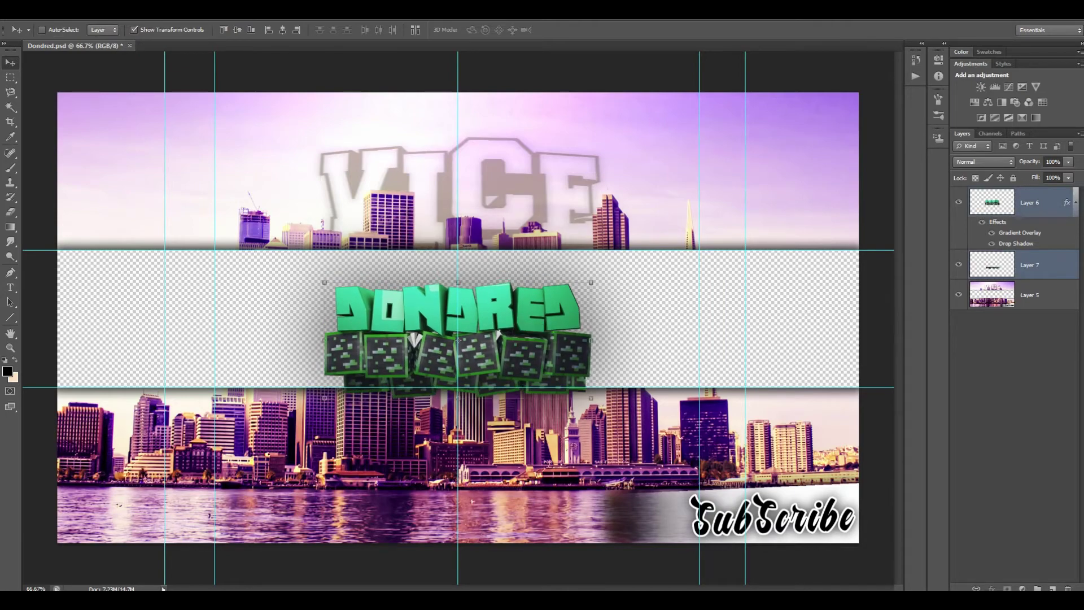
key(alt+bracketleft)
key(ctrl+shift+bracketright)
key(alt+bracketleft)
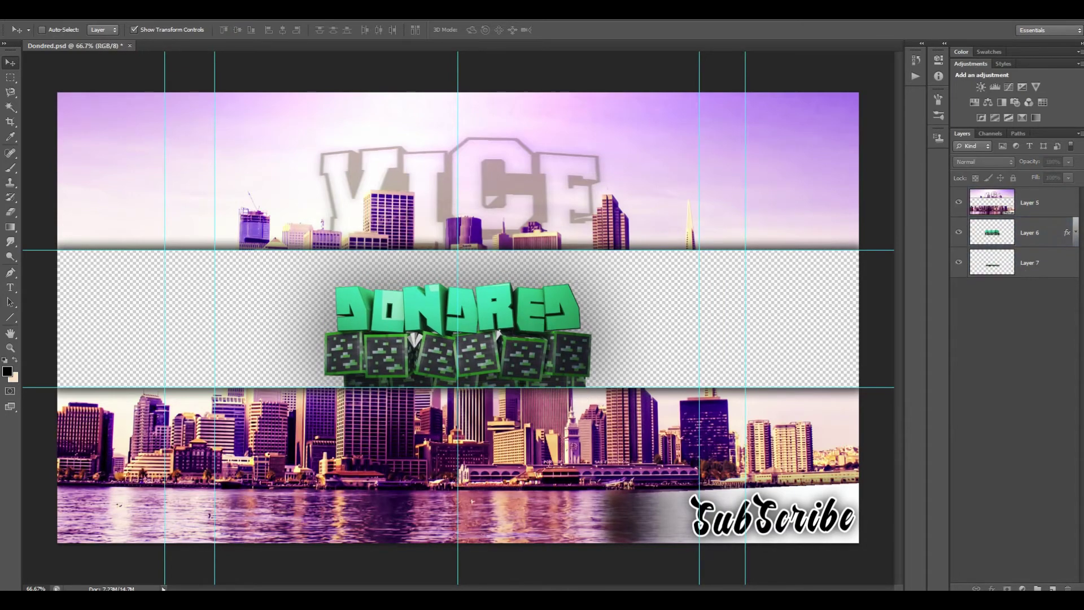
Step: Switch to the Chrome browser and search Google Images for "minecraft prisons"
key(ctrl+o)
key(alt+Tab)
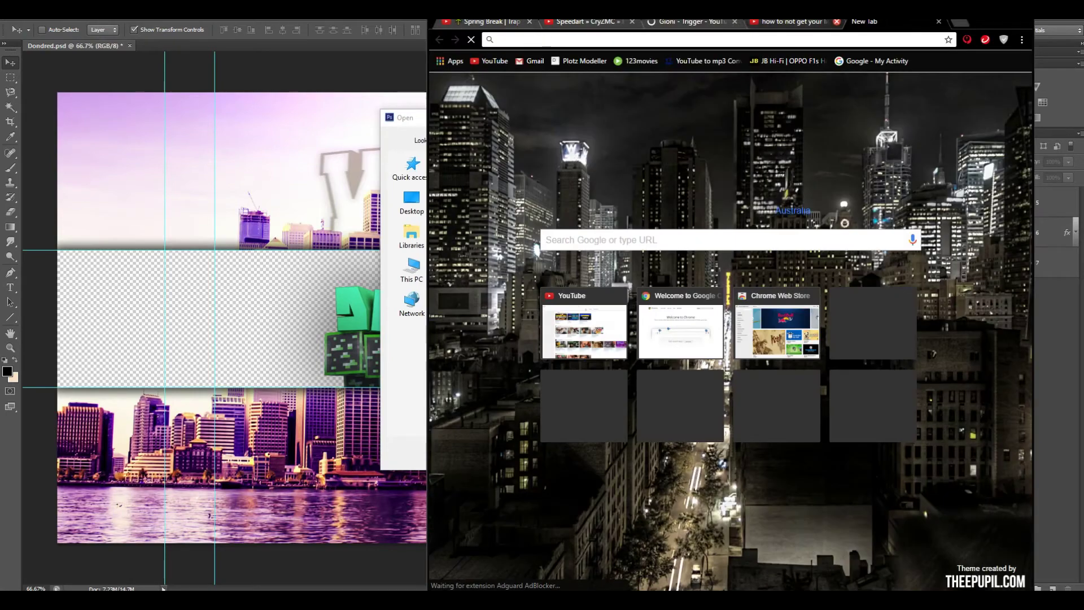
text(minecraft prisons)
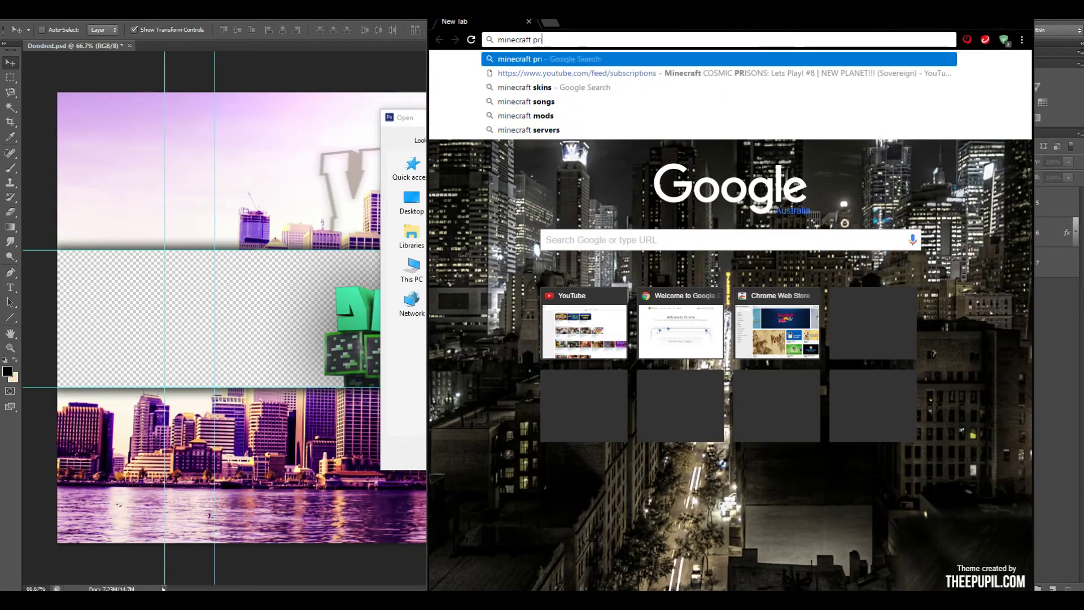
key(Return)
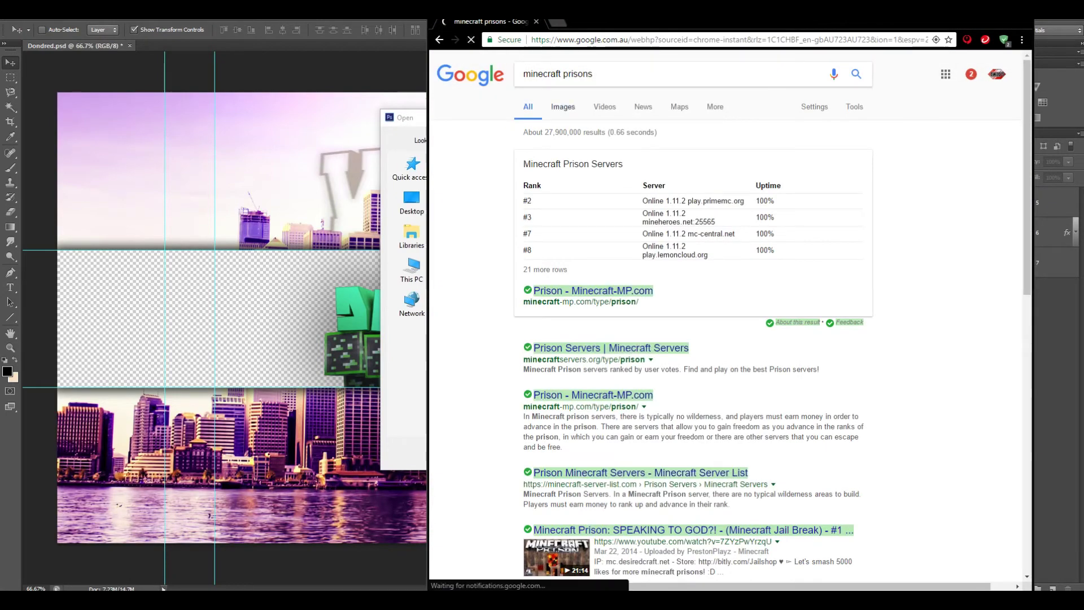
click(562, 107)
Step: Search Google Images for "minecraft iron bars" and look through the pictures for usable banner material
text(minecraft iron bars)
key(Return)
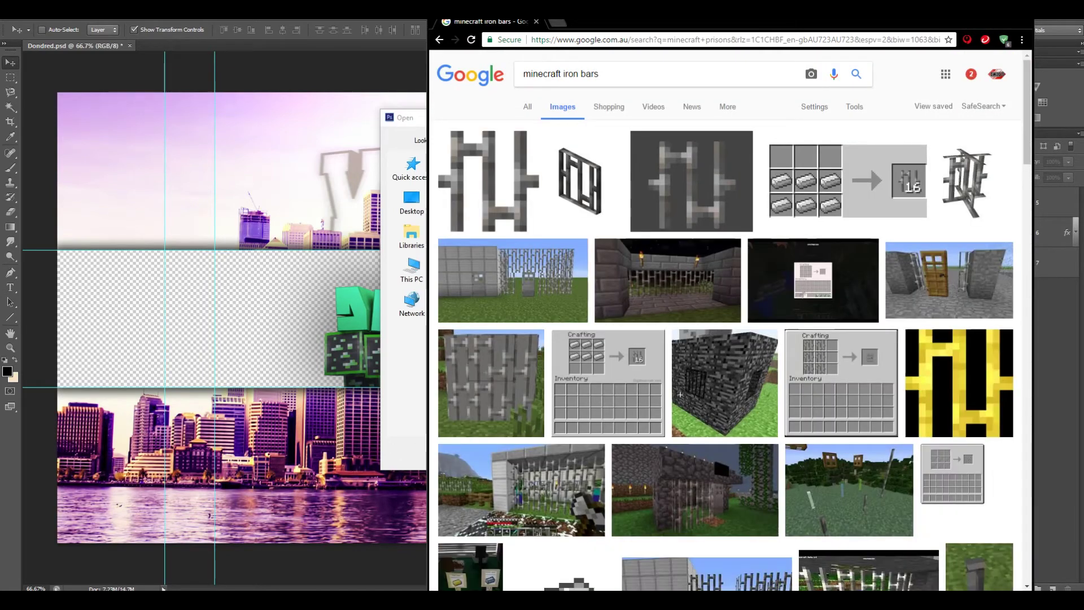
scroll(680, 394, down, 10)
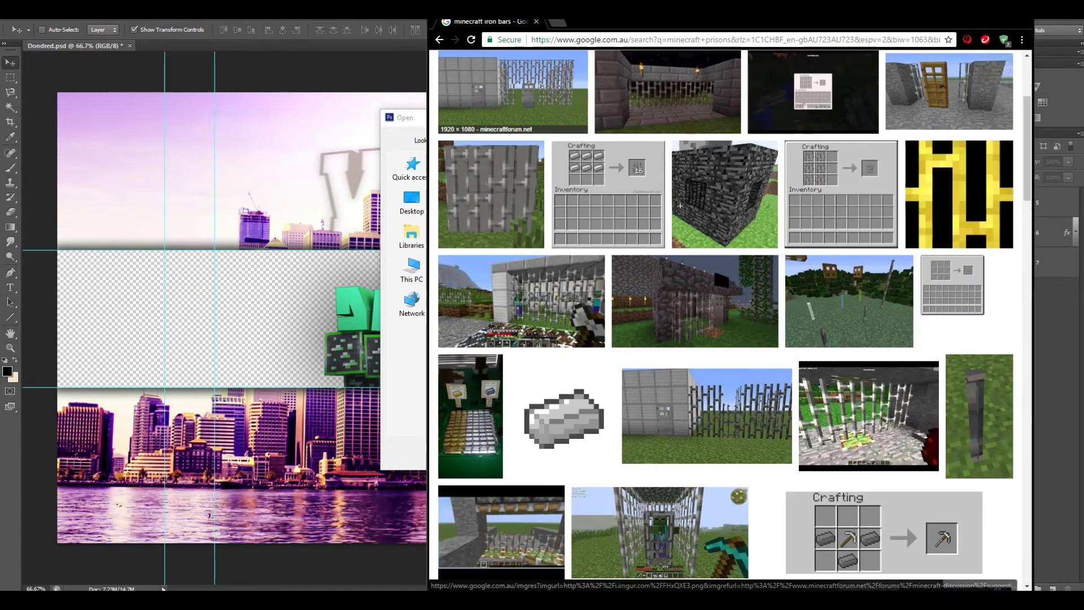
scroll(520, 96, down, 5)
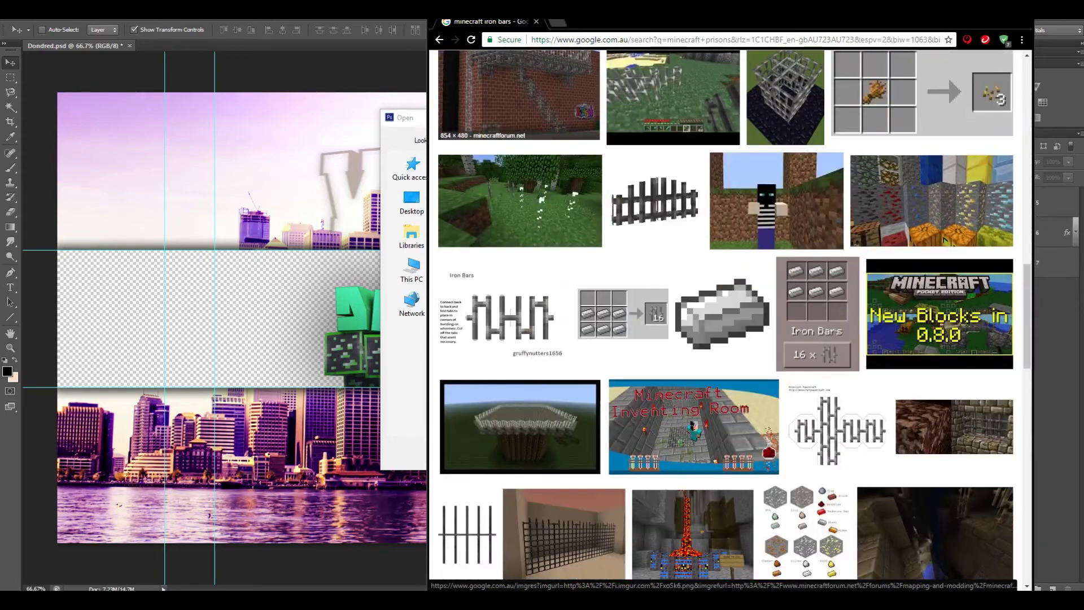
scroll(519, 96, down, 10)
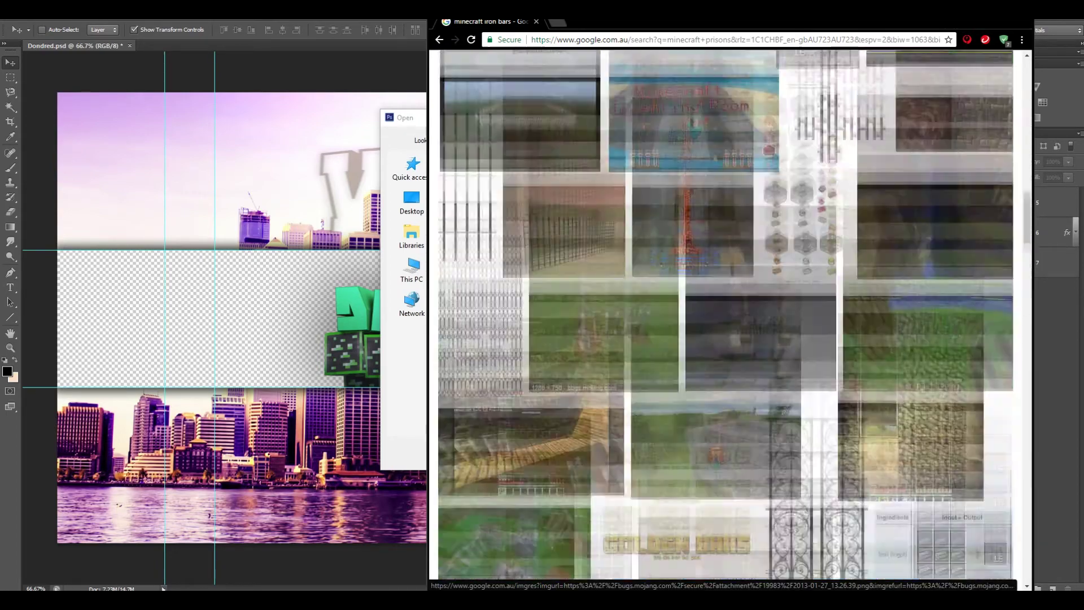
scroll(519, 96, up, 20)
Step: Search Google Images for "minecraft prison" and "minecraft prison cell" and browse the pictures for a banner background
triple_click(542, 73)
text(minecraft prison)
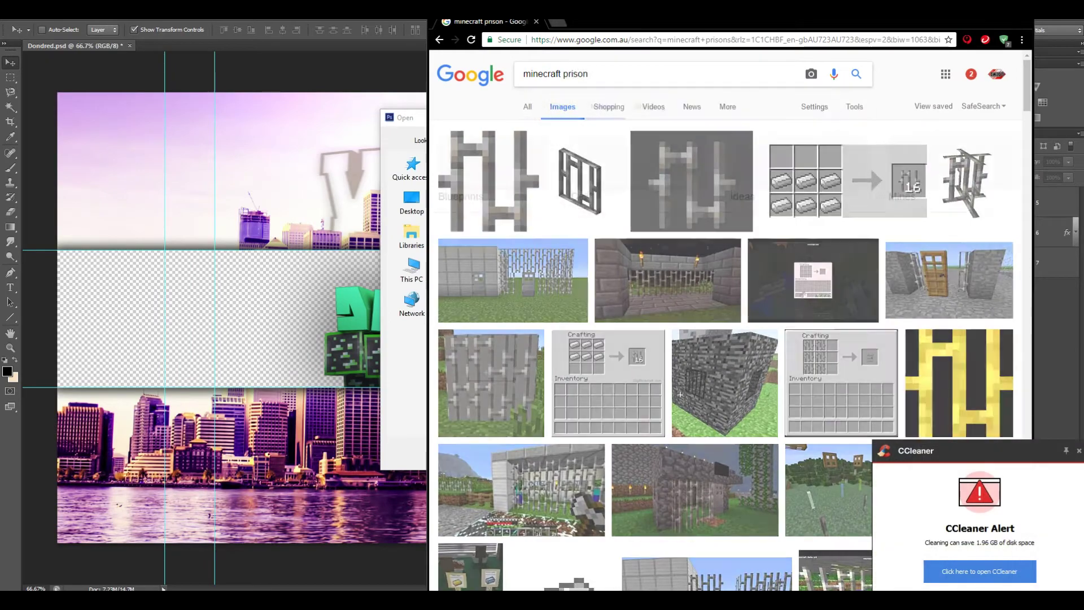
scroll(679, 393, down, 20)
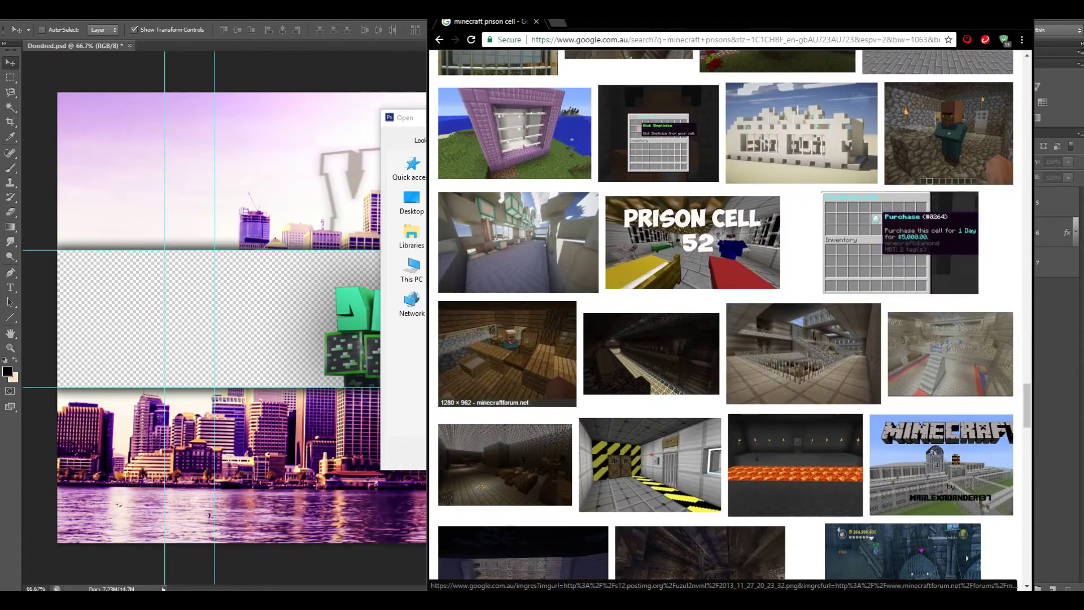
Step: Open the iron-bars prison cell picture maxresdefault.jpg and place it, scaled down, over the left part of the banner
scroll(512, 329, up, 15)
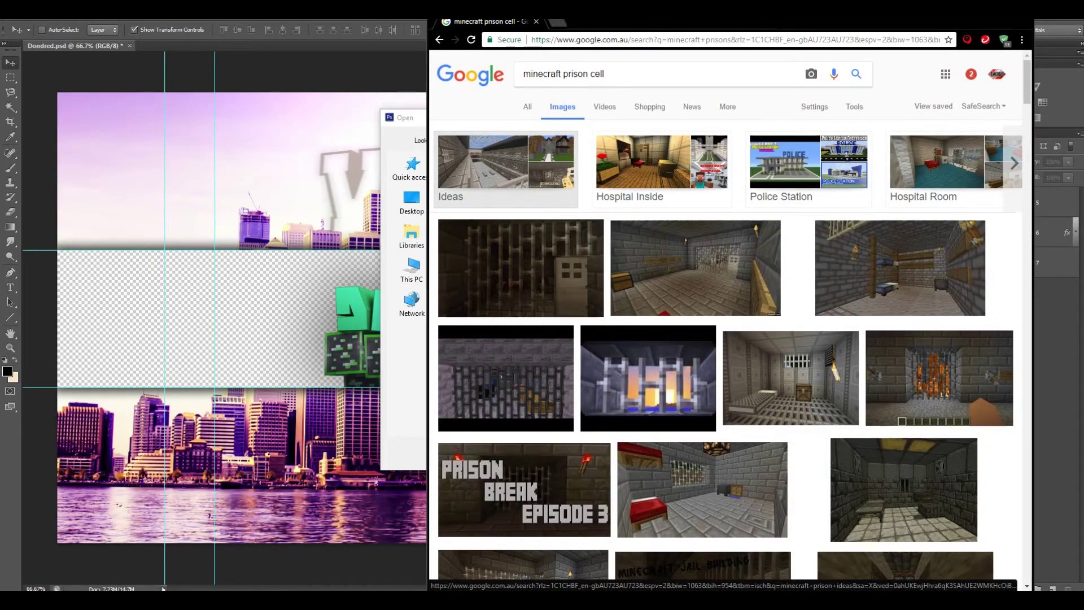
click(520, 268)
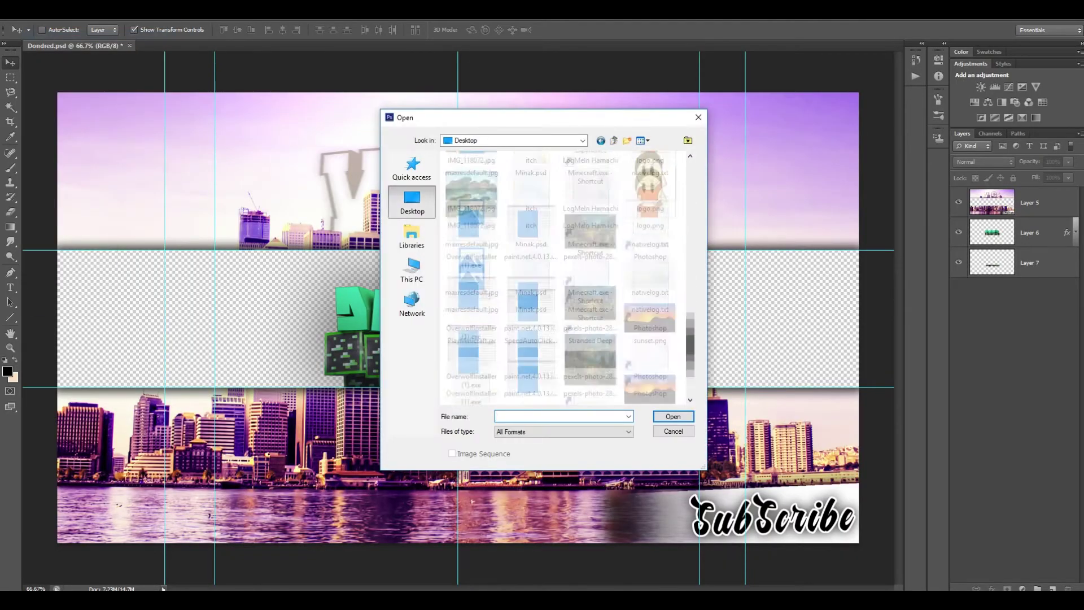
scroll(564, 271, down, 3)
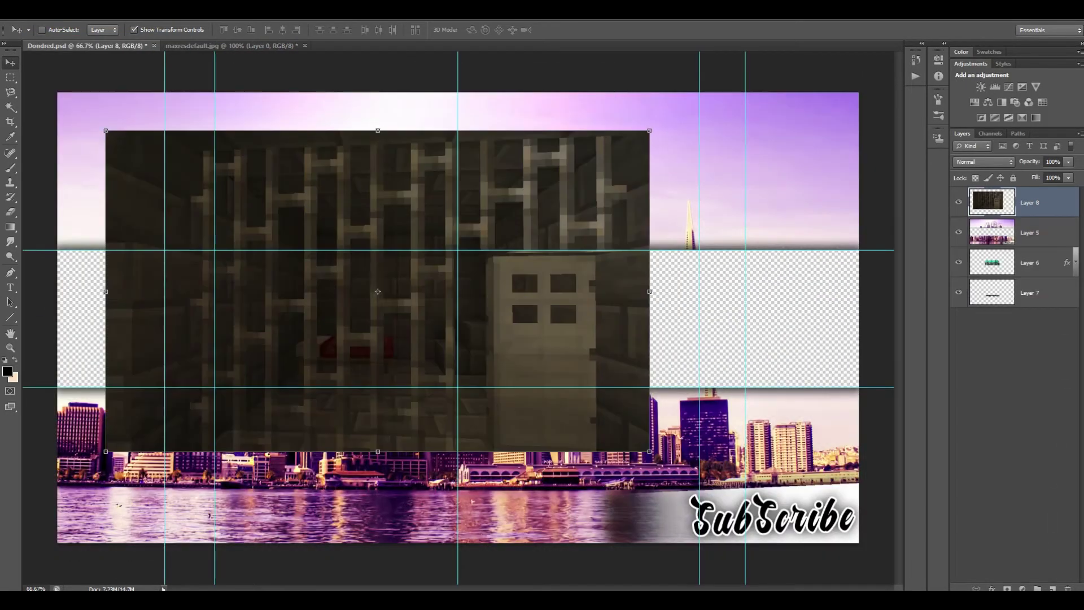
mouse_move(379, 294)
mouse_down()
mouse_move(323, 320)
mouse_move(191, 303)
mouse_up()
key(Return)
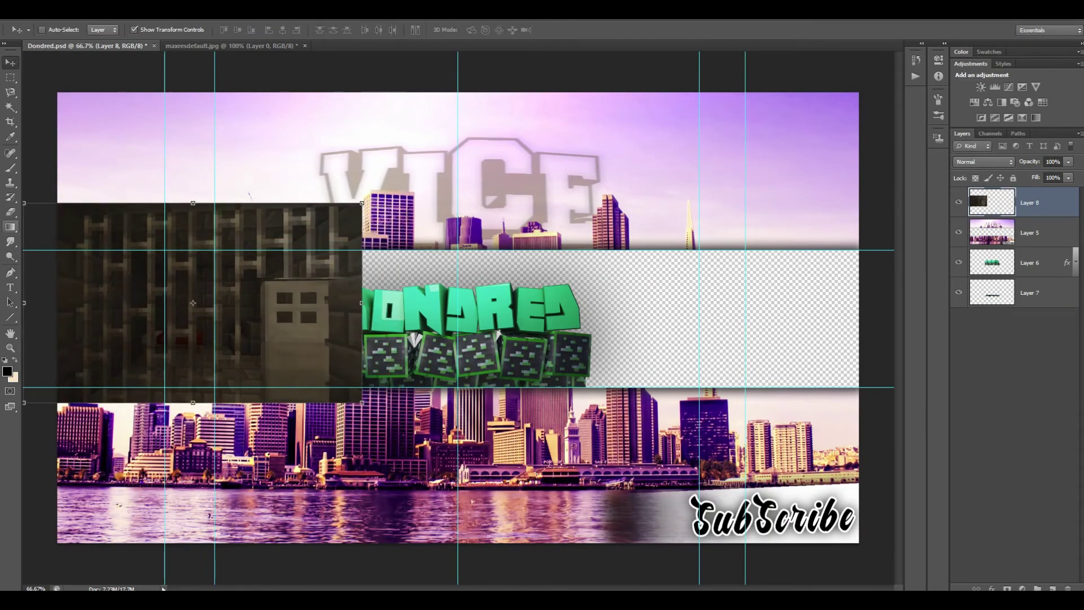
Step: Try erasing the prison cell picture's edge with a 600 px eraser at 100% opacity and undo the strokes
key(e)
key(bracketright)
key(bracketright)
key(bracketright)
key(bracketright)
key(bracketright)
key(bracketright)
key(bracketright)
key(bracketright)
key(bracketright)
key(bracketright)
key(bracketright)
key(bracketright)
key(bracketright)
key(bracketright)
key(bracketright)
key(bracketright)
key(alt+z)
key(alt+z)
key(0)
mouse_move(407, 215)
mouse_down()
mouse_move(406, 294)
mouse_move(415, 203)
mouse_up()
drag(994, 241, 993, 248)
key(ctrl+alt+z)
key(ctrl+alt+z)
Step: Move the prison cell layer beneath the city background and text layers, and delete it
drag(991, 202, 1009, 261)
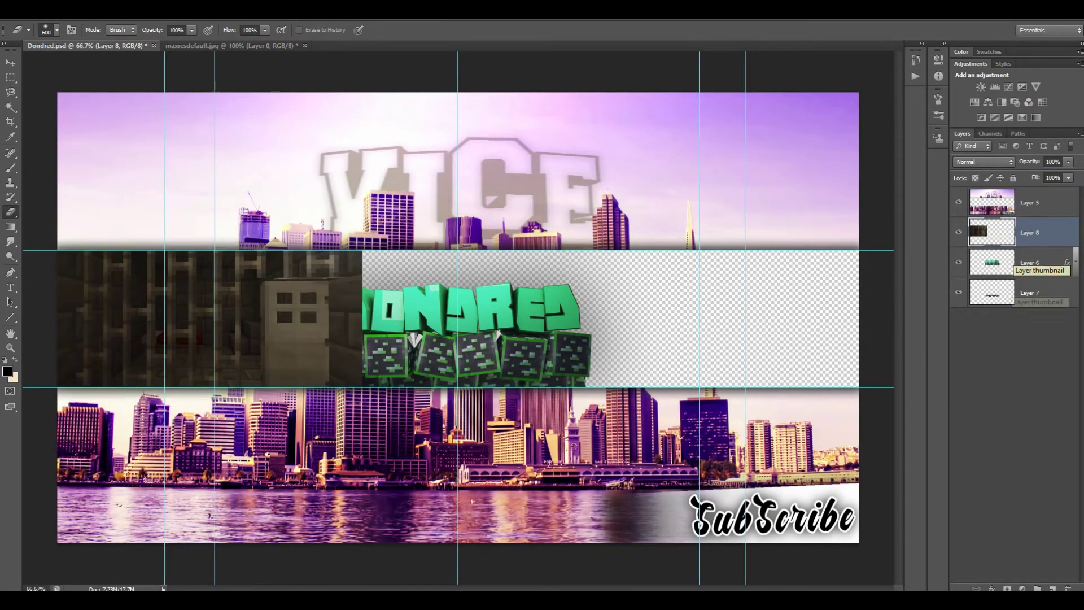
key(ctrl+shift+bracketleft)
key(Delete)
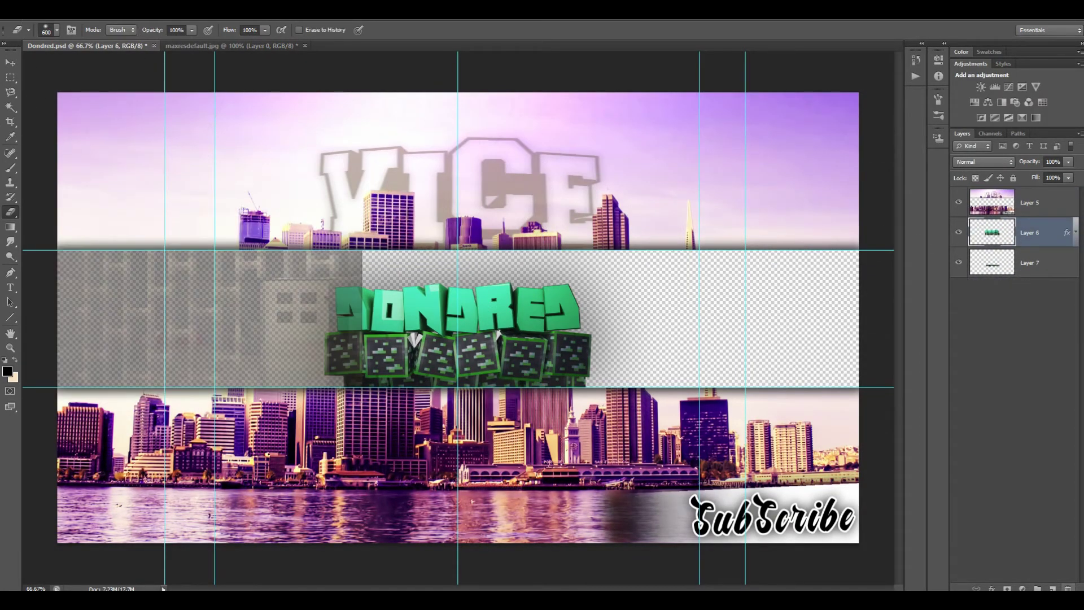
Step: Open the seven character PNG renders from the Cosmic folder, leaving out Dondred.png, and close maxresdefault.jpg without saving
key(ctrl+o)
scroll(564, 276, down, 5)
double_click(471, 265)
double_click(466, 234)
double_click(471, 186)
ctrl+click(472, 277)
click(471, 186)
ctrl+click(531, 192)
ctrl+click(650, 192)
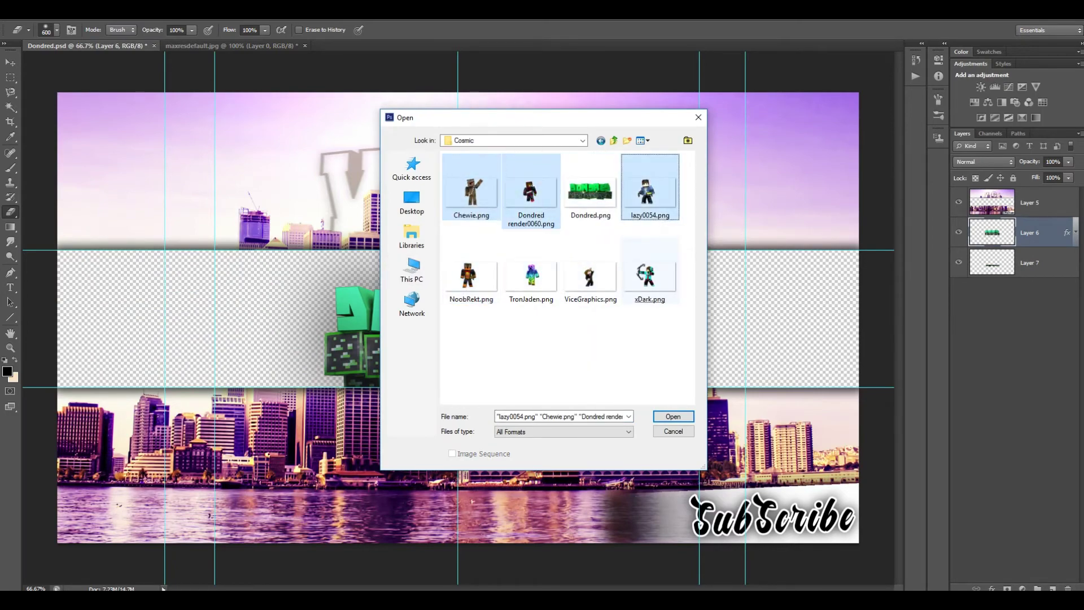
ctrl+click(471, 277)
ctrl+click(530, 277)
key(Return)
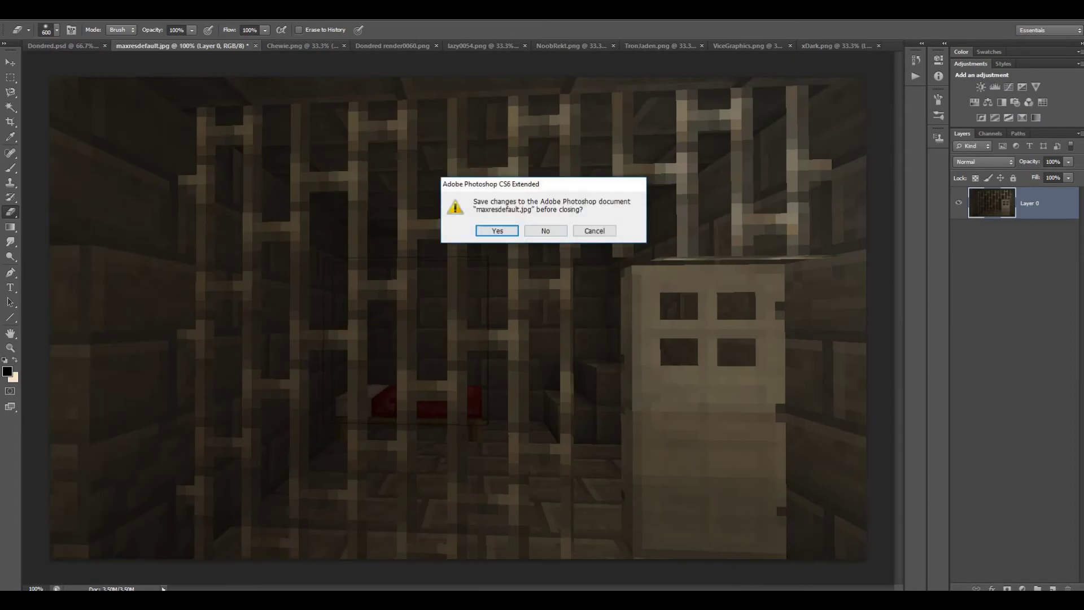
key(n)
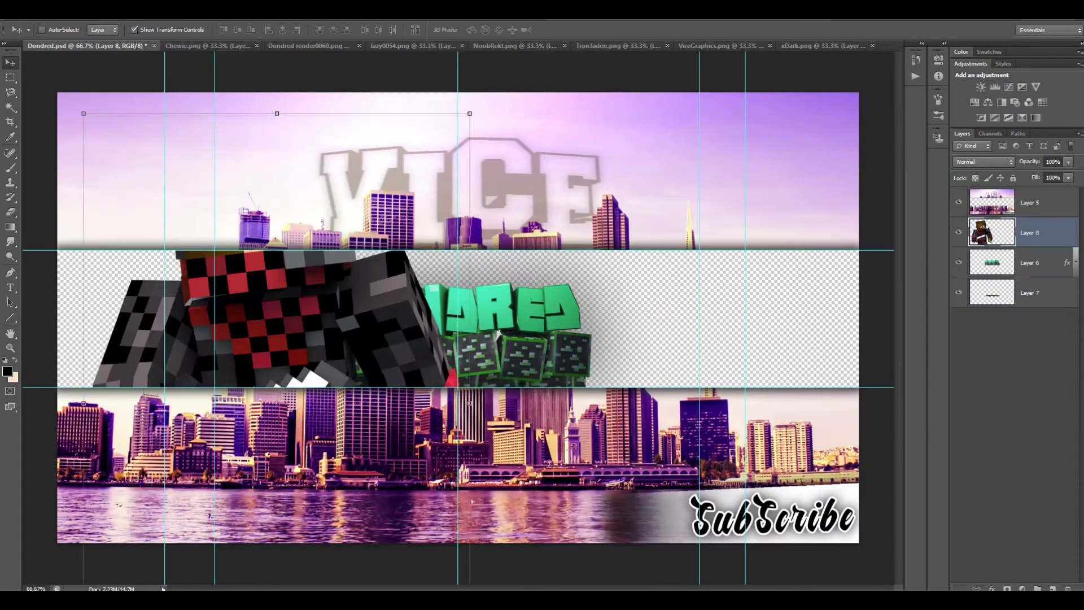
Step: Scale the black-and-red character render to about 27.4% and place it beside the right end of the Dondred text
key(ctrl+t)
drag(470, 402, 649, 256)
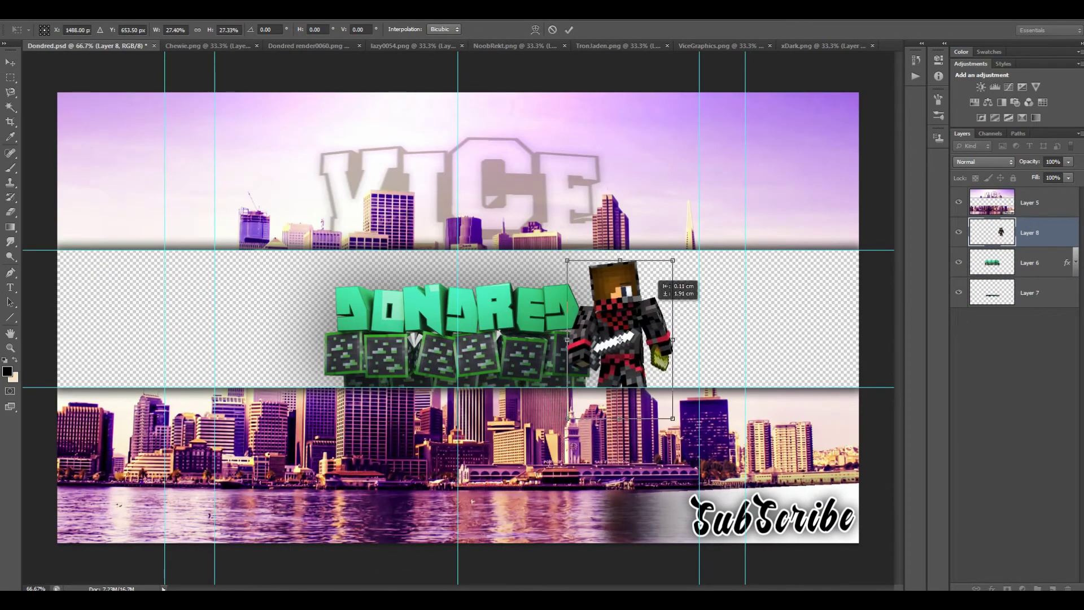
key(Return)
Step: Give the black-and-red character a Drop Shadow with 0 px distance and 43 px size, plus a Gradient Overlay in Overlay mode
right_click(1050, 232)
click(925, 169)
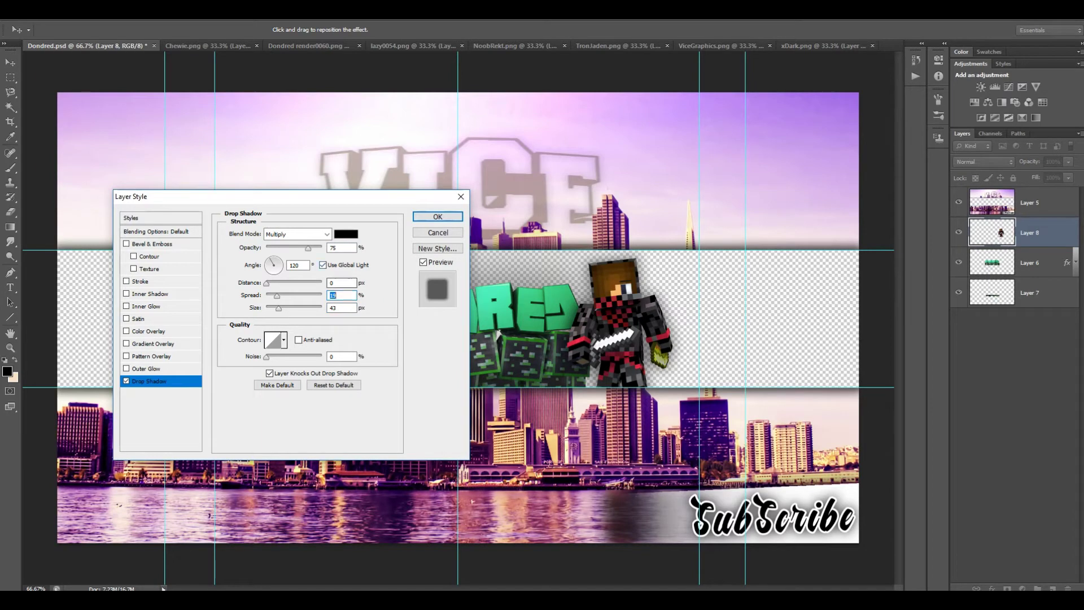
click(152, 343)
click(296, 234)
click(293, 373)
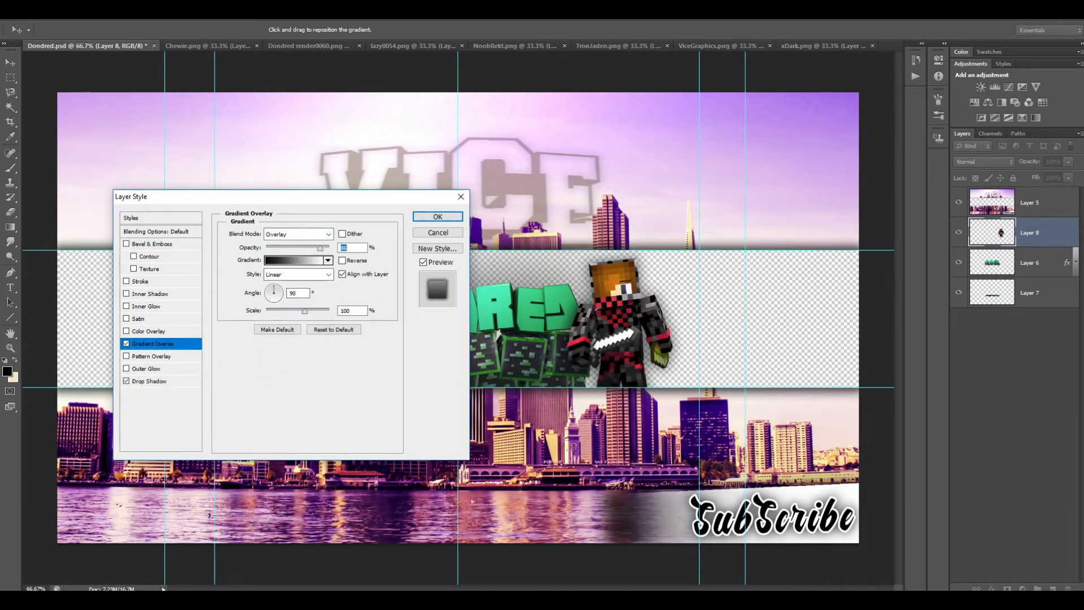
key(Return)
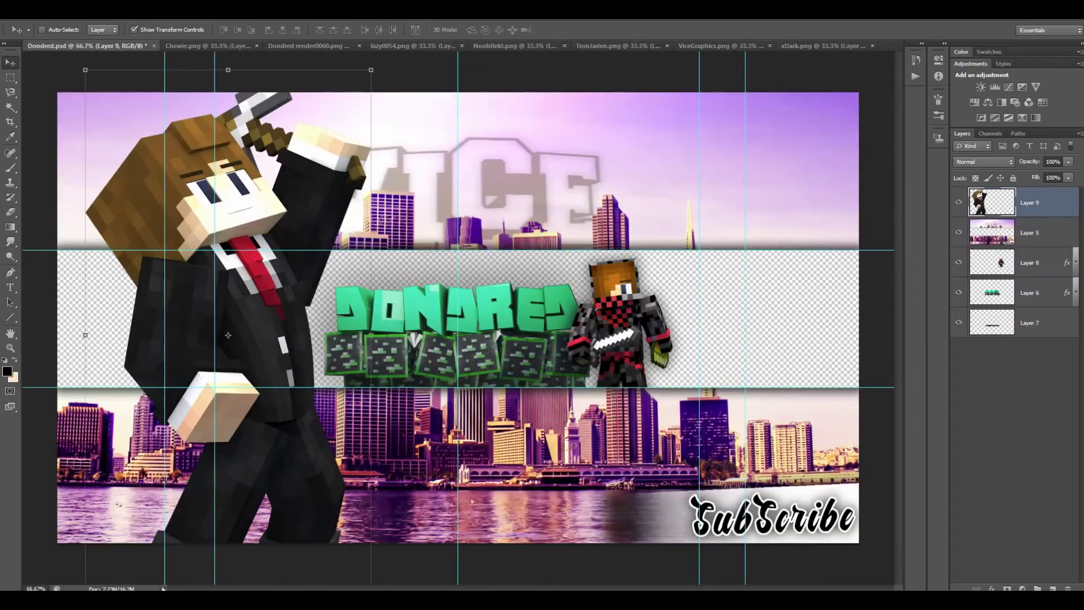
Step: Scale the suited character render to about 27.5% and place it beside the left end of the Dondred text
drag(338, 97, 180, 401)
drag(138, 473, 283, 323)
shift+drag(330, 236, 313, 264)
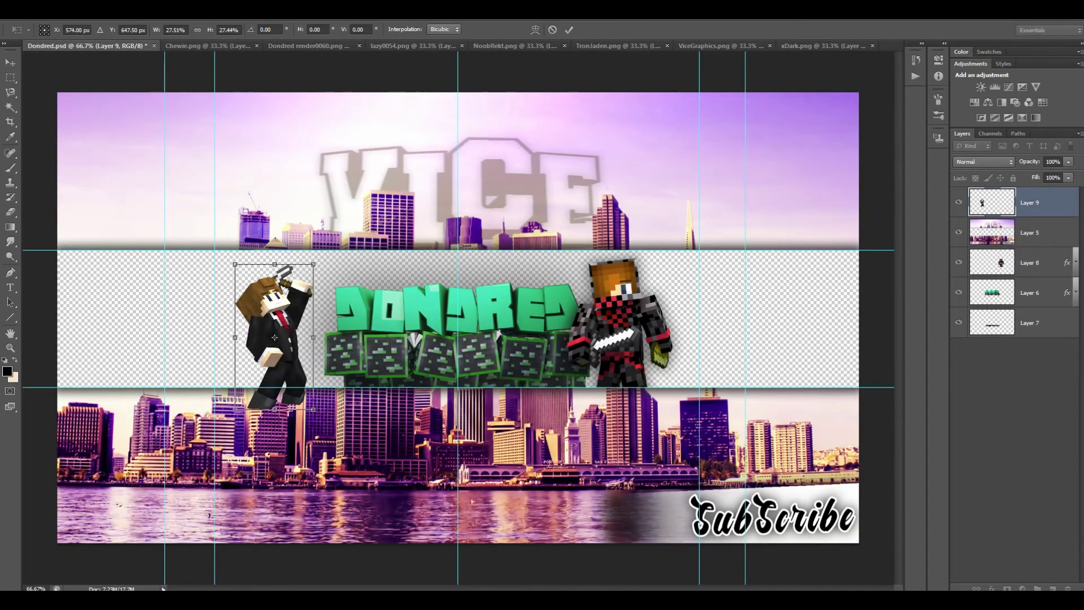
key(Return)
Step: Copy the black-and-red character's layer effects onto the suited character's layer and review its Gradient Overlay settings
alt+drag(1066, 263, 1029, 202)
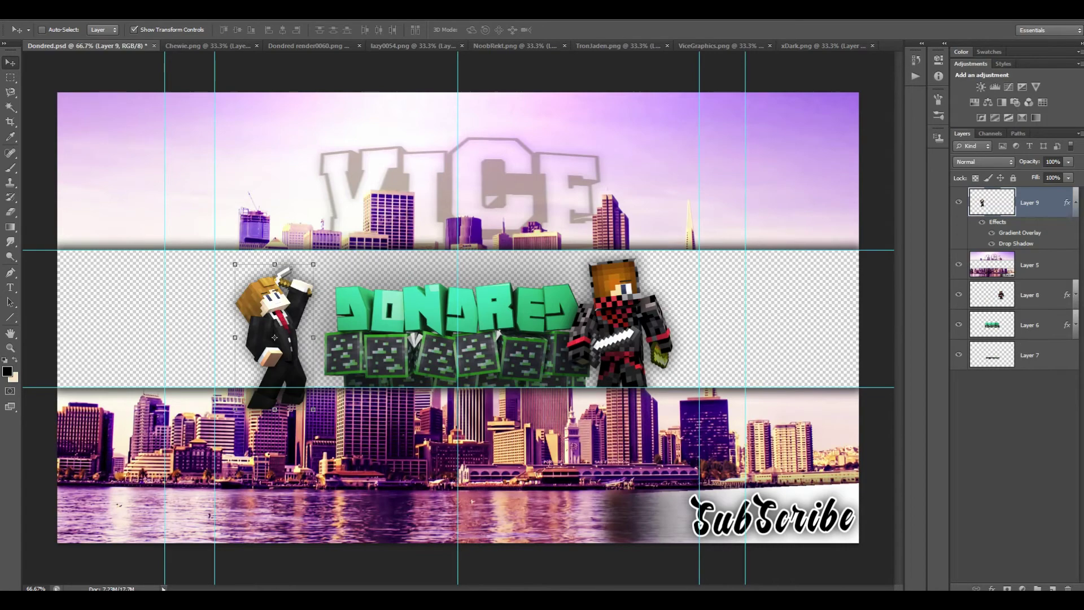
double_click(1050, 202)
mouse_move(290, 194)
mouse_down()
mouse_move(802, 232)
mouse_move(813, 248)
mouse_up()
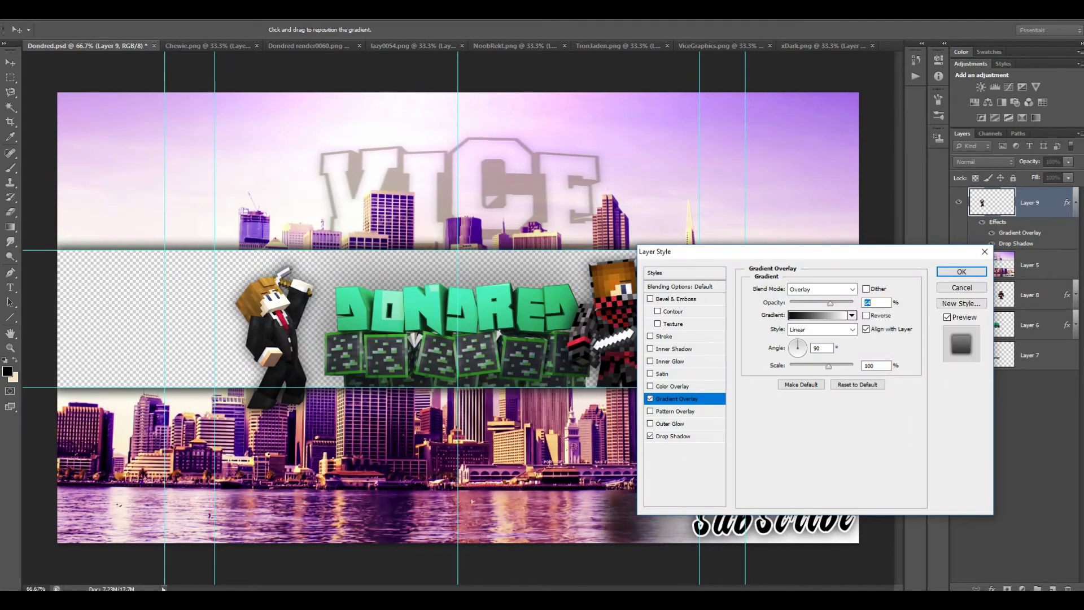
click(961, 269)
Step: Ready the Brush tool and add a new empty layer above the suited character
key(b)
key(ctrl+shift+alt+n)
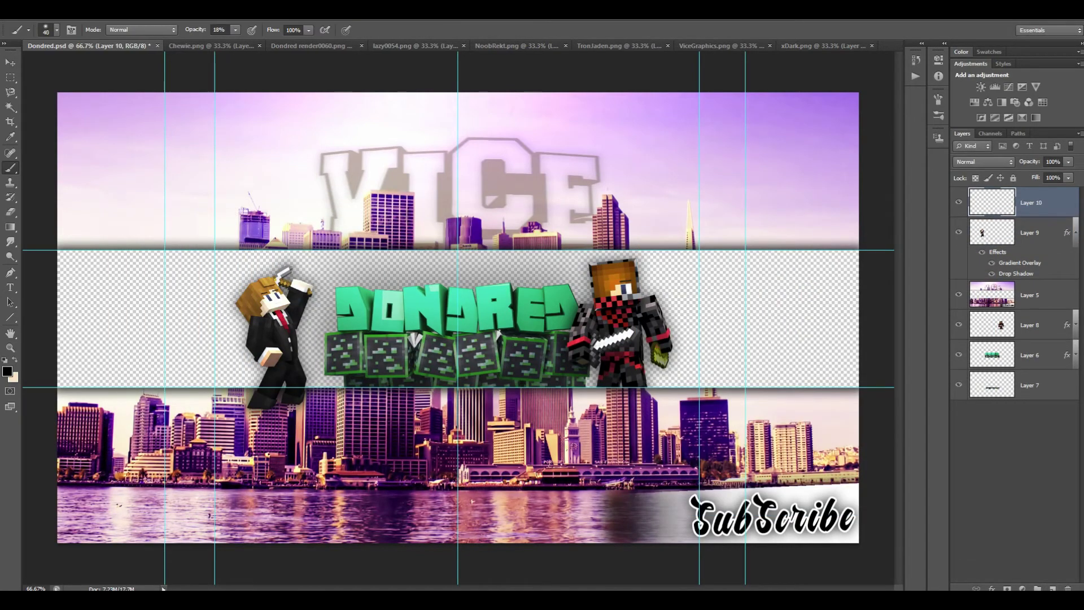